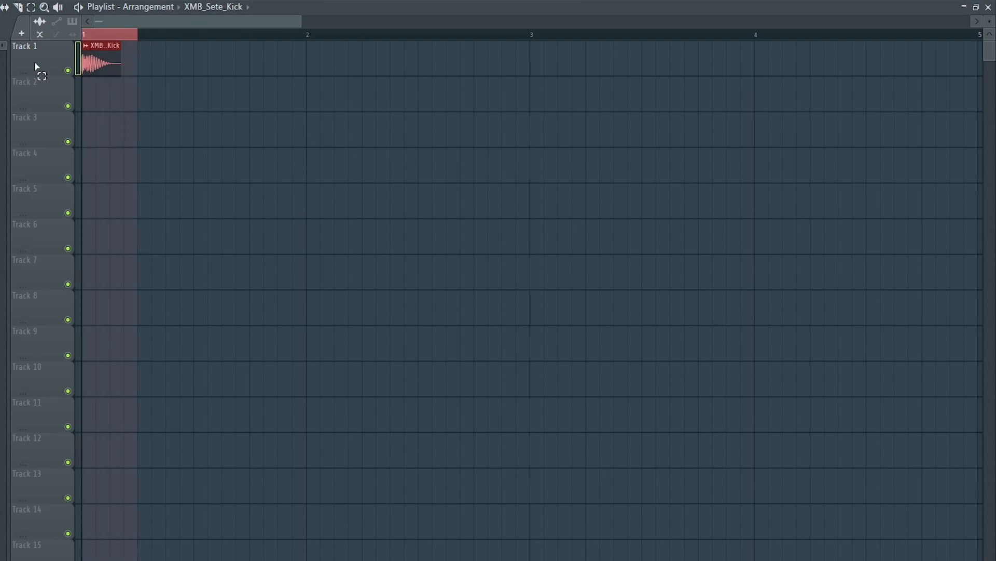
- Repeat the kick clip on Track 1 on every beat through the end of bar 4
key("ctrl+b")
key("ctrl+b")
key("ctrl+b")
key("ctrl+b")
key("ctrl+b")
key("ctrl+b")
key("ctrl+b")
key("ctrl+b")
key("ctrl+b")
key("ctrl+b")
key("ctrl+b")
key("ctrl+b")
key("ctrl+b")
key("ctrl+b")
key("ctrl+b")
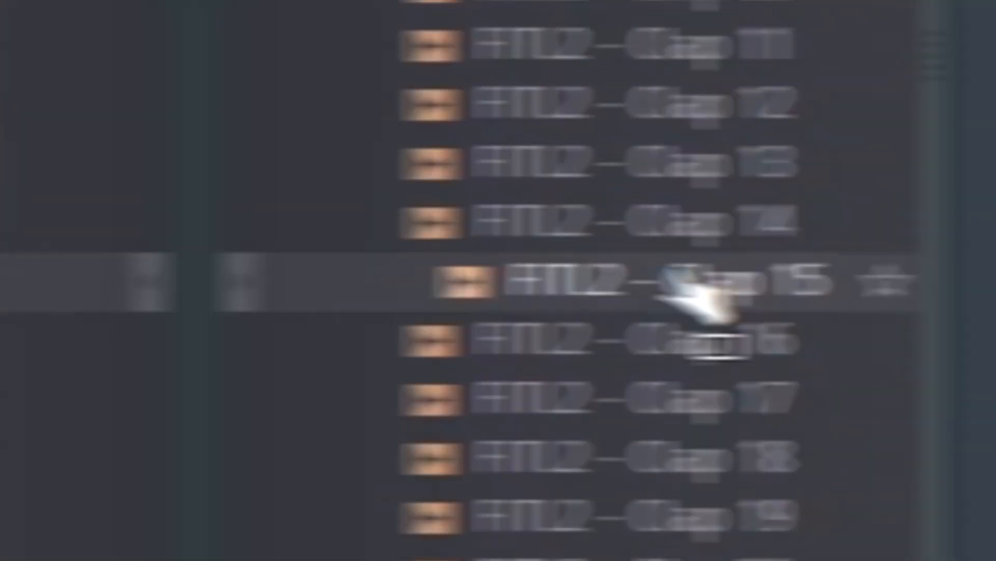
- Place FITL2 - Clap 15 on Track 2 on beats 2 and 4 of bar 1 and lower its volume
left_click_drag(707, 300, 332, 311)
double_click(372, 334)
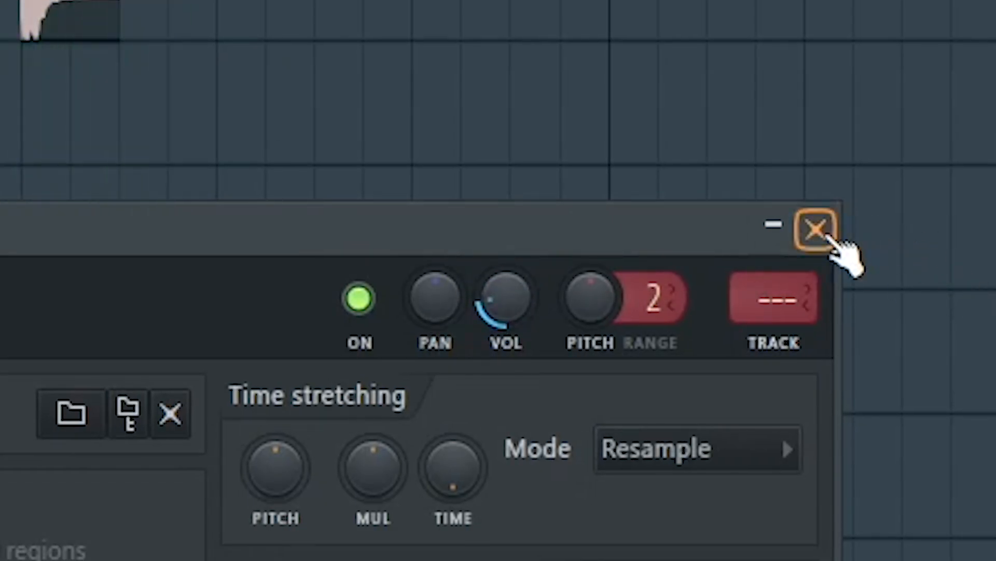
left_click(825, 235)
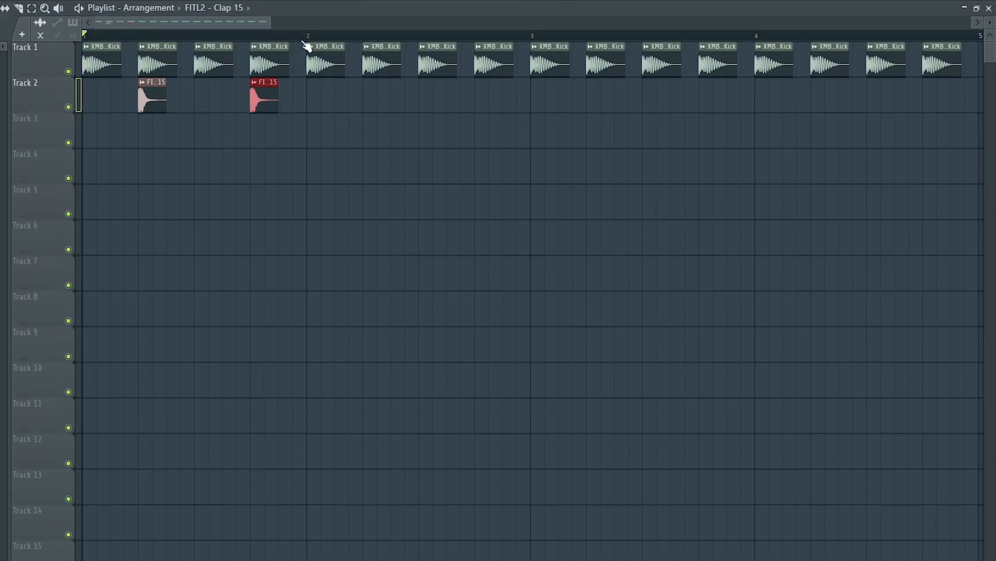
- Duplicate the first bar's claps on Track 2 into bars 2 to 4
left_click_drag(305, 36, 83, 36)
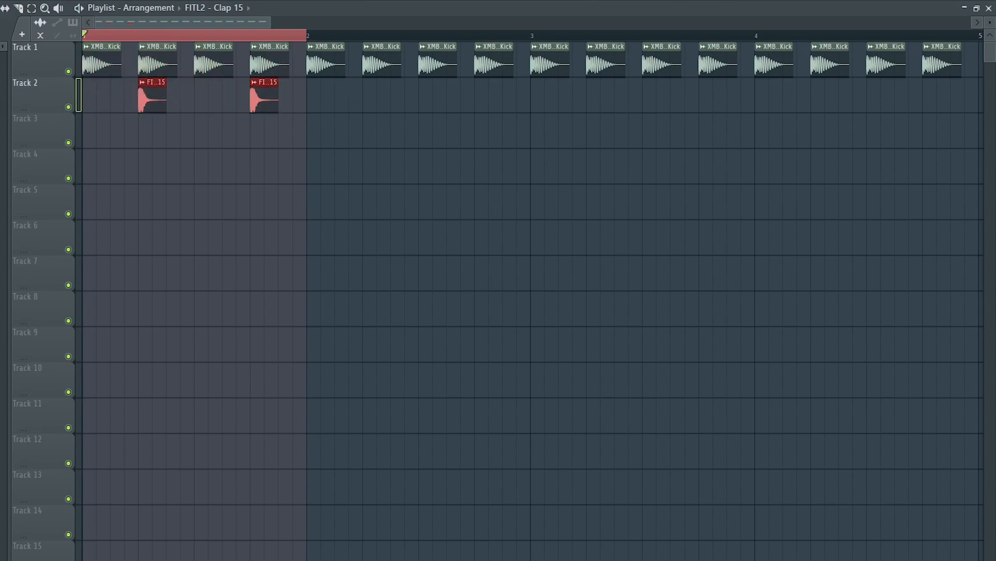
key("ctrl+b")
key("ctrl+b")
key("ctrl+b")
left_click_drag(966, 42, 767, 45)
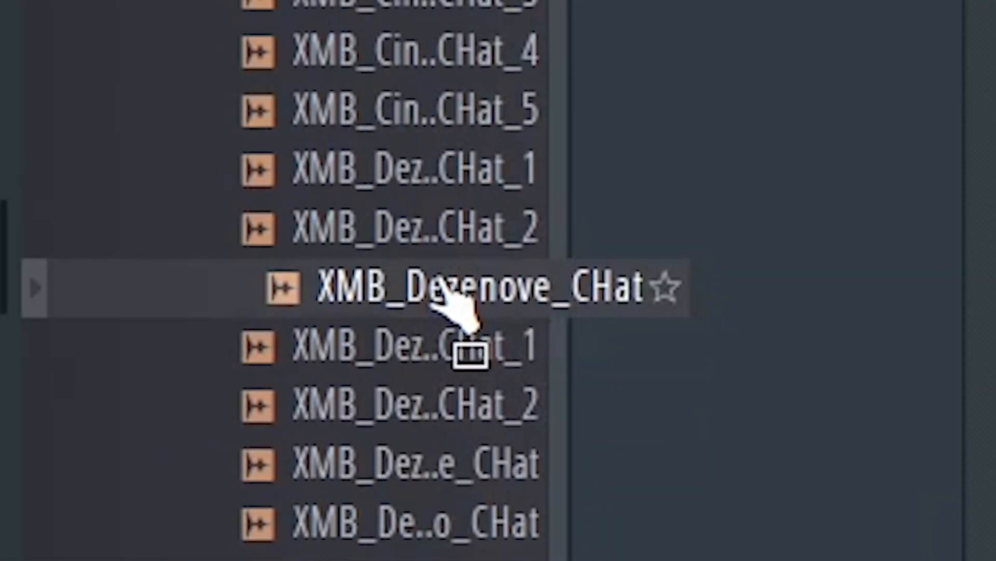
- Place XMB_Dezenove_CHat on Track 3 on the first offbeat of bar 1 and lower its volume while listening to the beat
left_click_drag(441, 280, 211, 460)
double_click(219, 457)
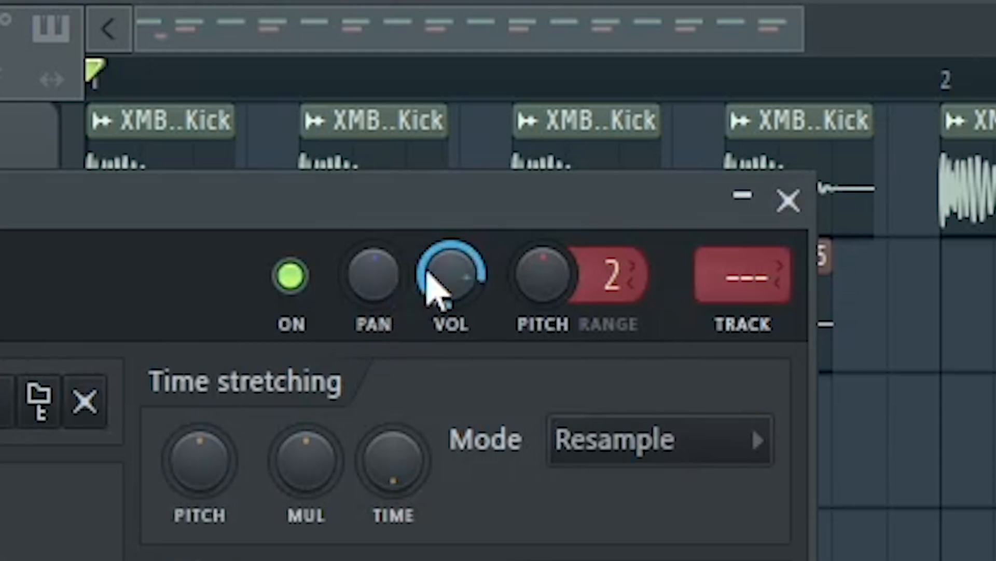
key("space")
key("space")
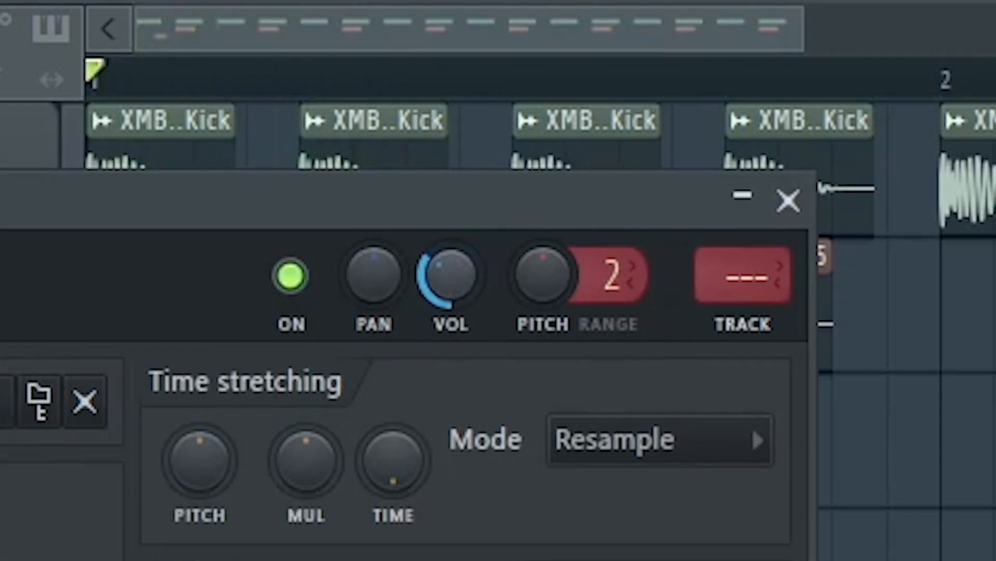
key("space")
key("space")
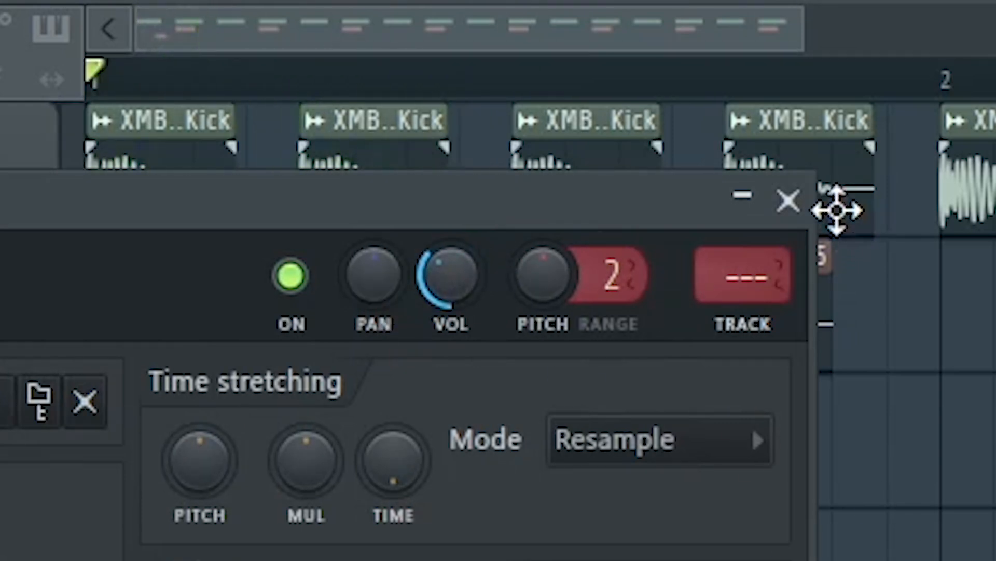
left_click(788, 201)
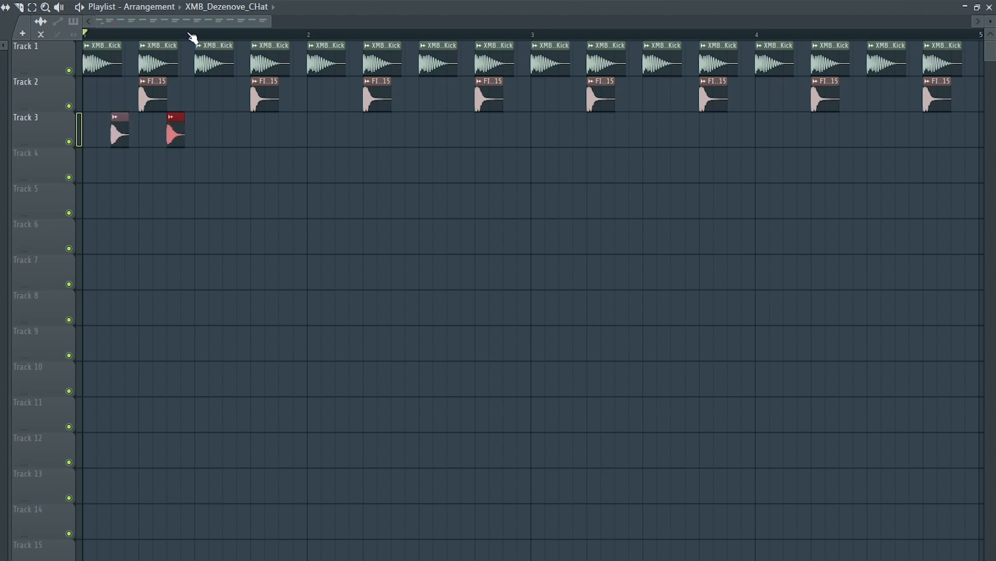
- Audition the two hi-hat hits on Track 3 and repeat them every half bar through bar 4
key("space")
key("space")
left_click_drag(195, 36, 85, 35)
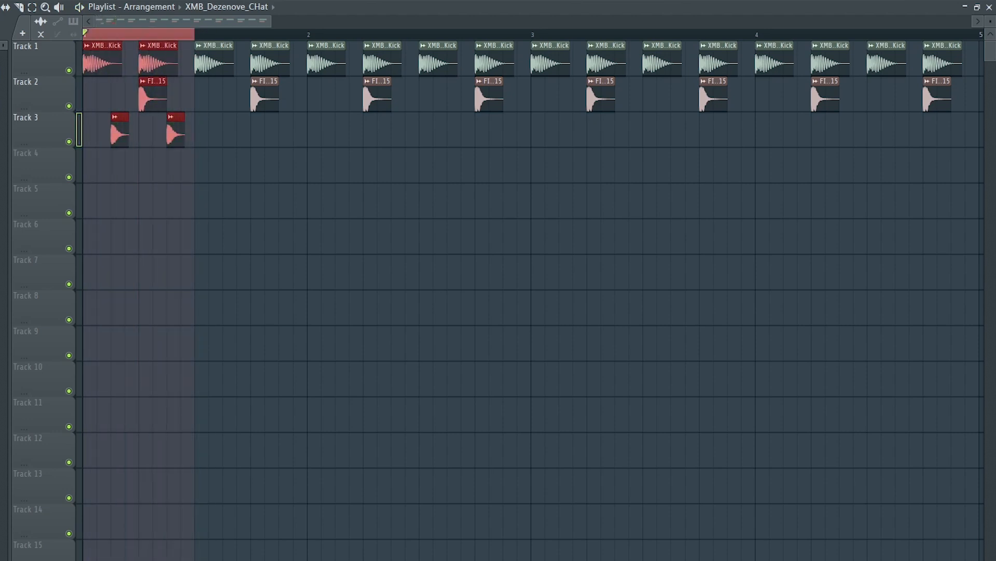
left_click(70, 126)
key("ctrl+b")
key("ctrl+b")
key("ctrl+b")
key("ctrl+b")
key("ctrl+b")
key("ctrl+b")
key("ctrl+b")
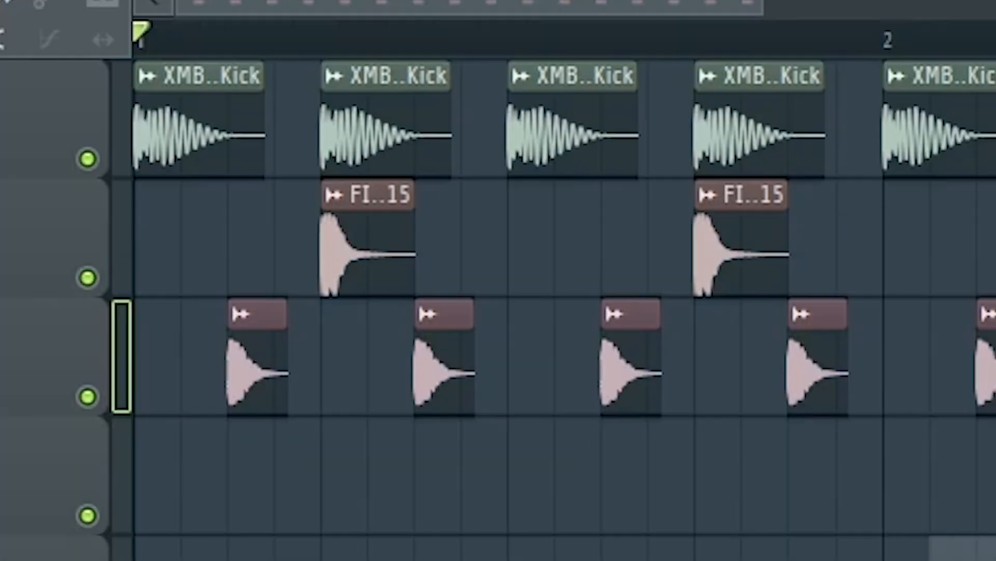
- Place a short percussion sample on Track 4 just before bar 2 and set it to a low volume while listening
left_click_drag(955, 550, 851, 504)
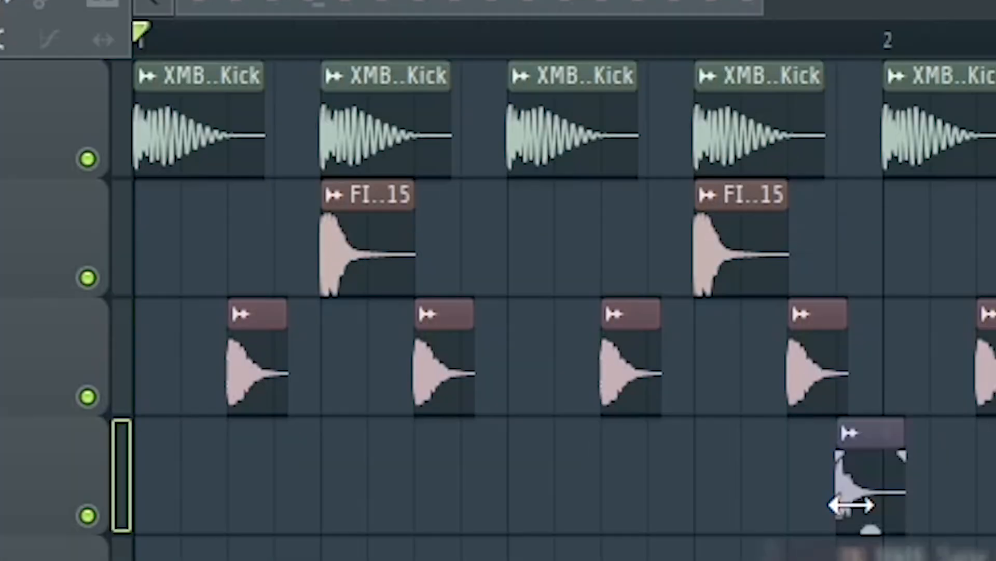
double_click(862, 488)
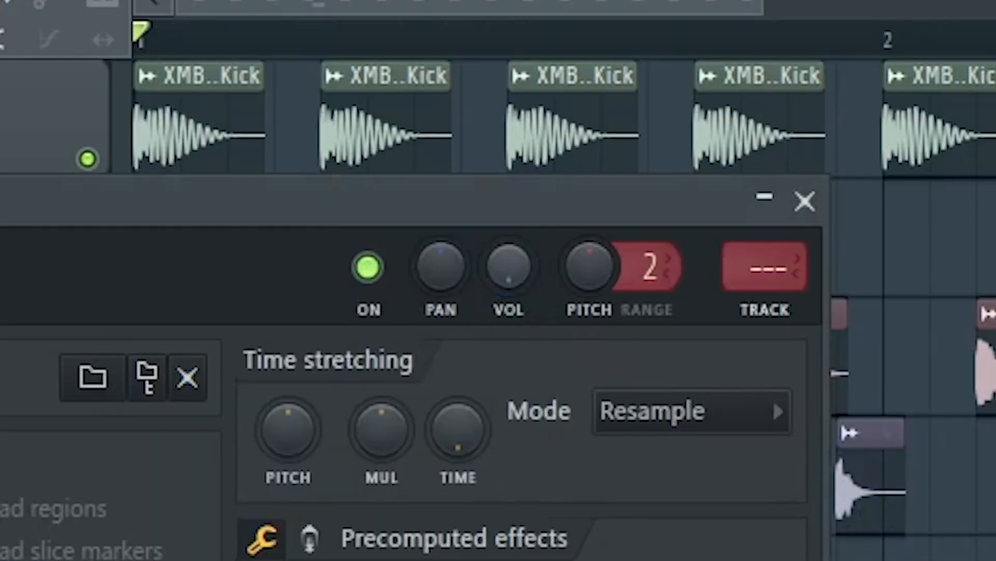
key("space")
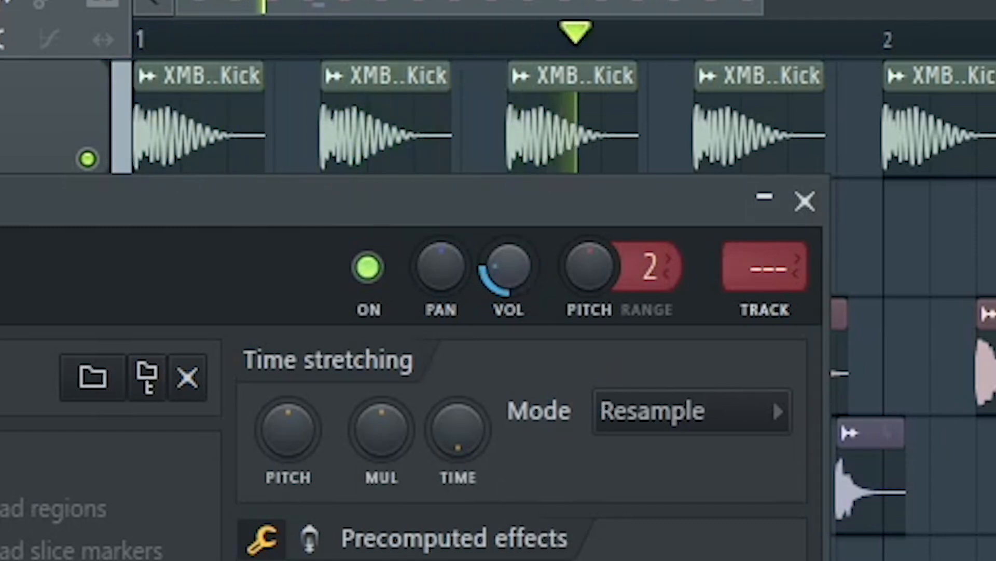
key("space")
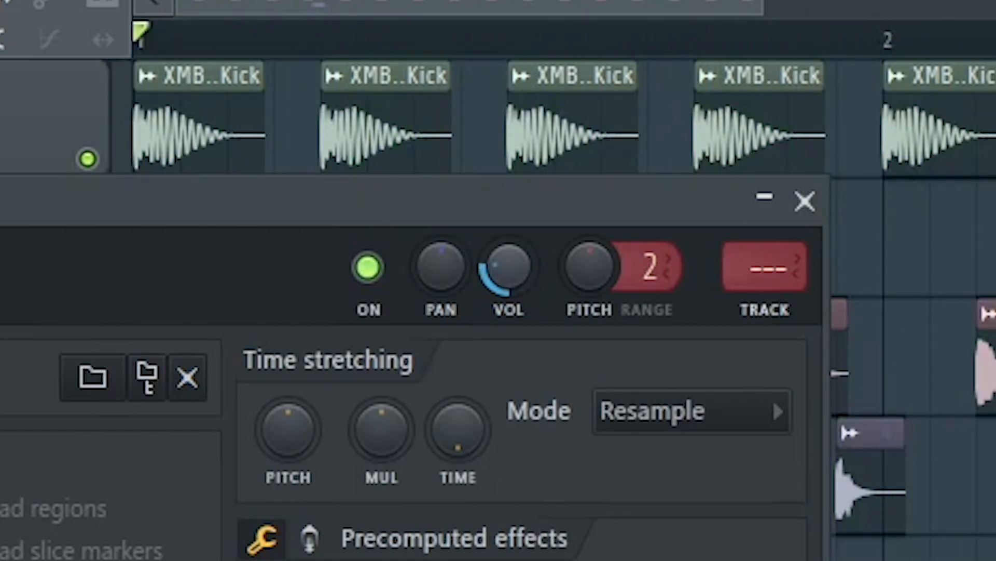
left_click(775, 206)
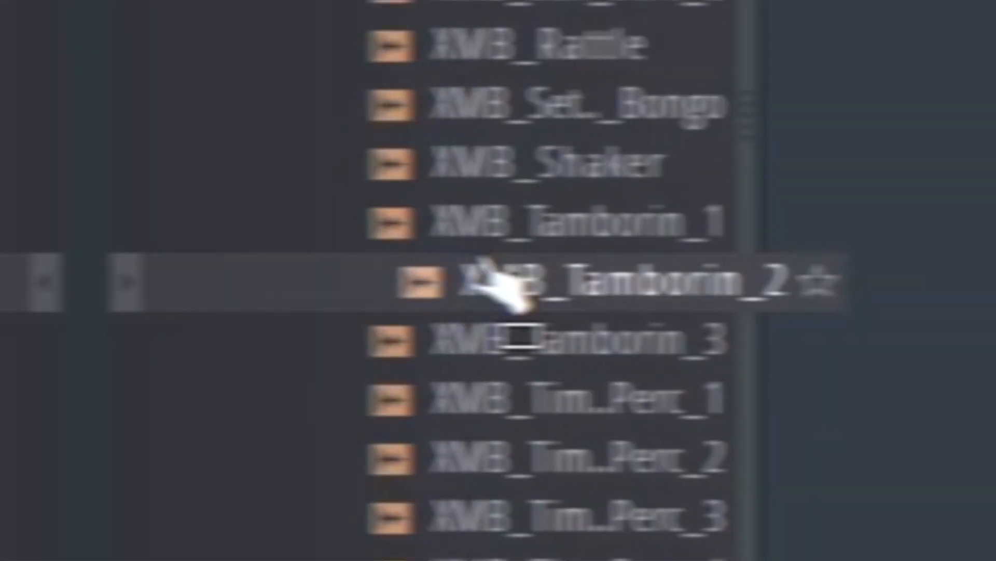
- Place XMB_Tamborin_2 on Track 5 at the start of bar 1 and lower its volume during playback
left_click_drag(485, 282, 86, 198)
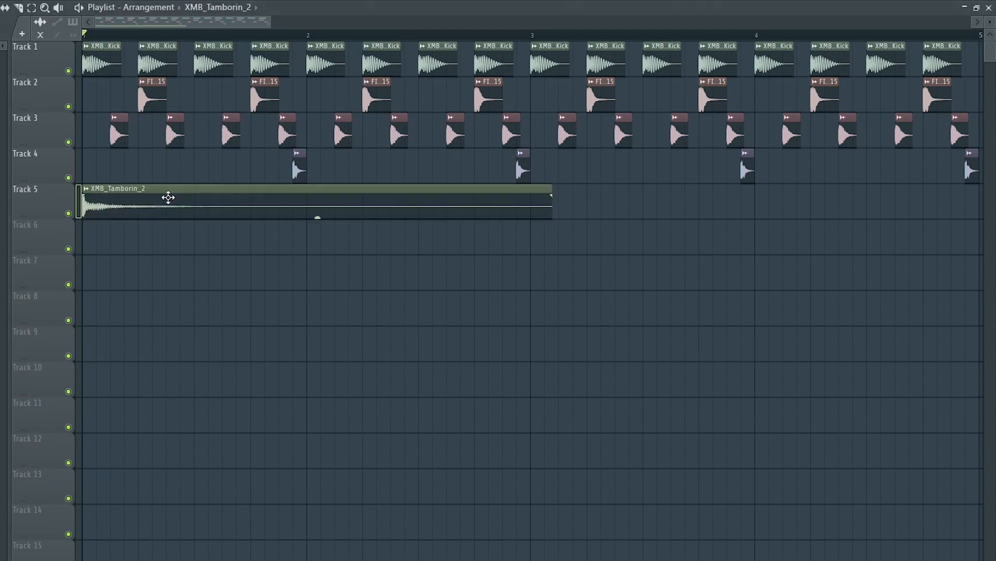
double_click(166, 195)
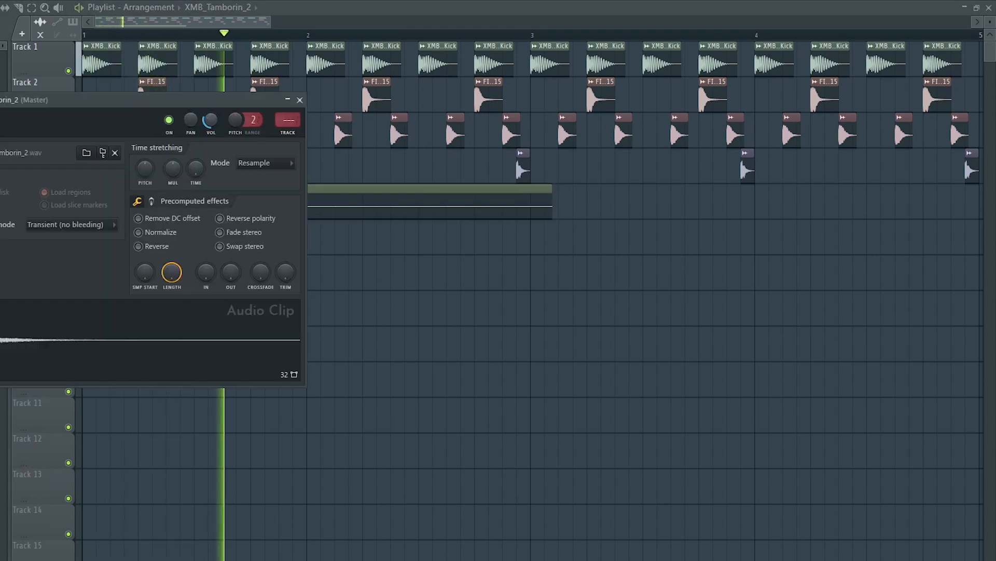
key("space")
left_click(301, 100)
- Shorten the XMB_Tamborin_2 clip to just under one bar and repeat it at the start of the following bars
left_click_drag(551, 191, 302, 242)
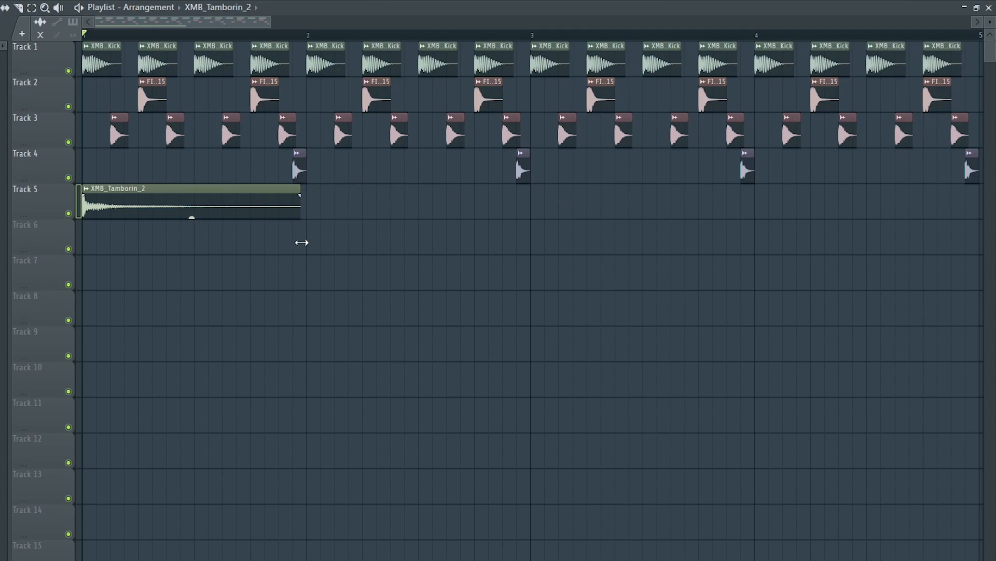
left_click(310, 206)
left_click(534, 201)
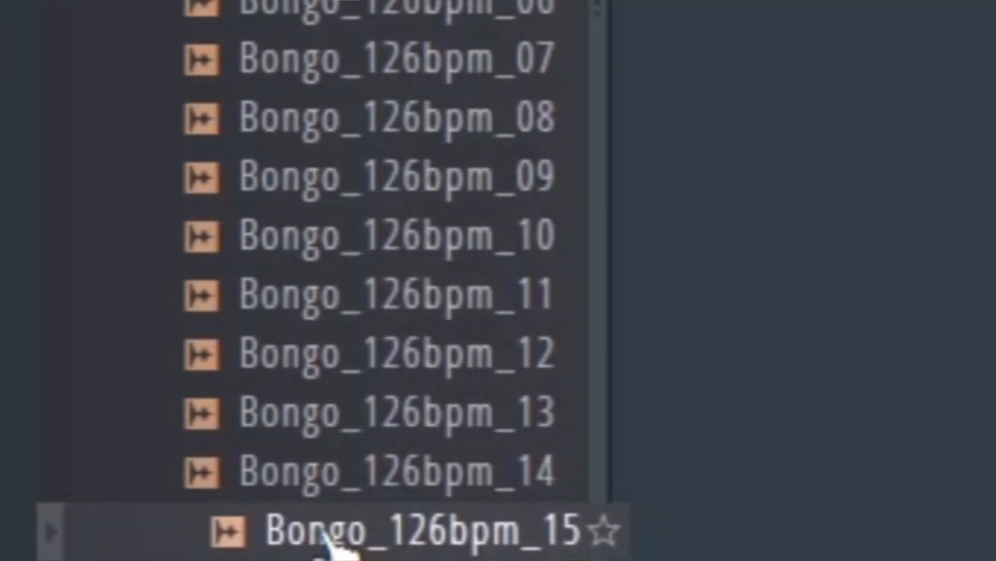
- Place the Bongo_126bpm_15 loop on Track 6 from bar 1 and audition it with the beat
left_click_drag(299, 533, 98, 238)
key("space")
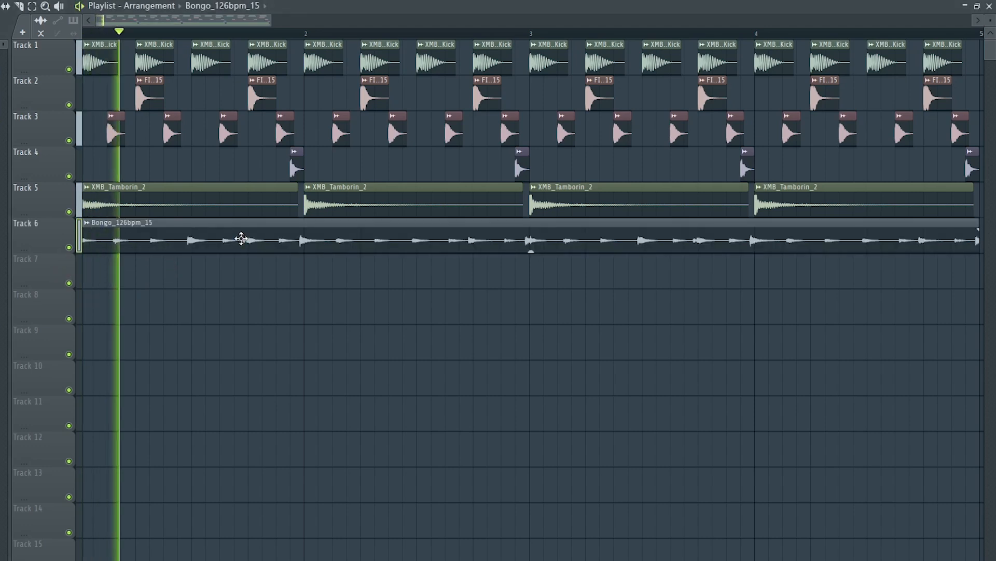
key("space")
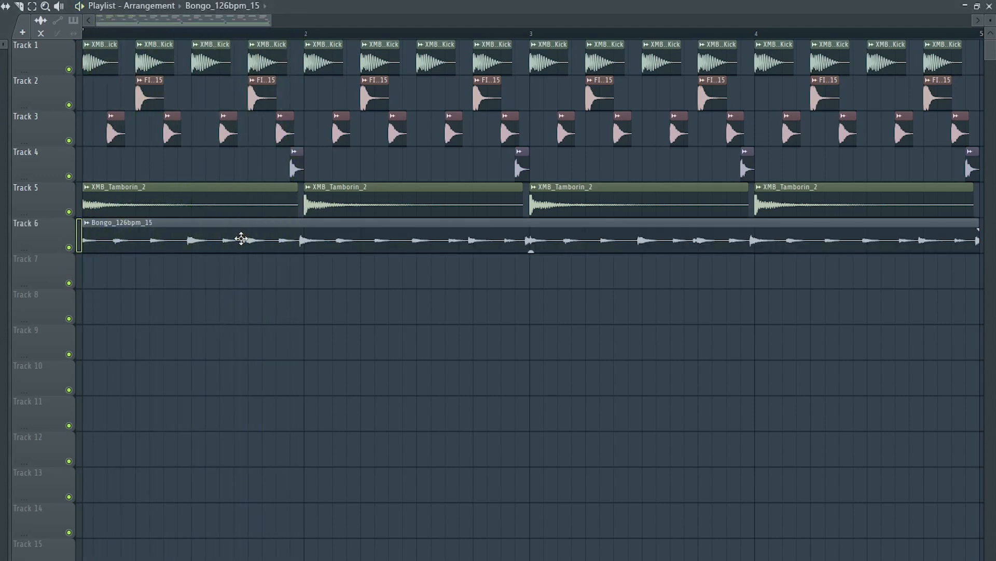
- Slice the opening hits off the bongo loop, shift them between beats 1 and 3, and start the remainder on beat 3
left_click_drag(156, 242, 196, 242)
key("space")
key("space")
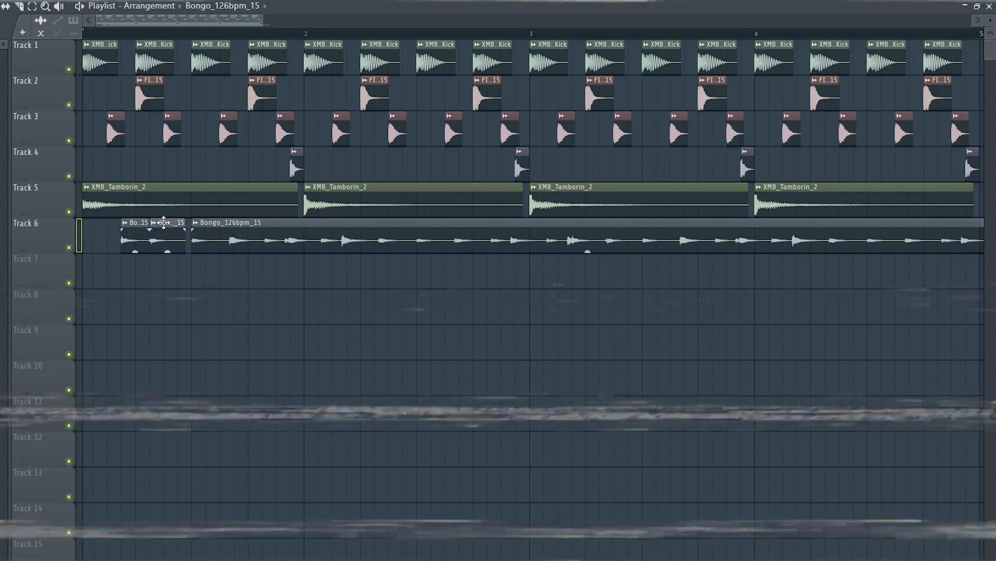
key("space")
key("space")
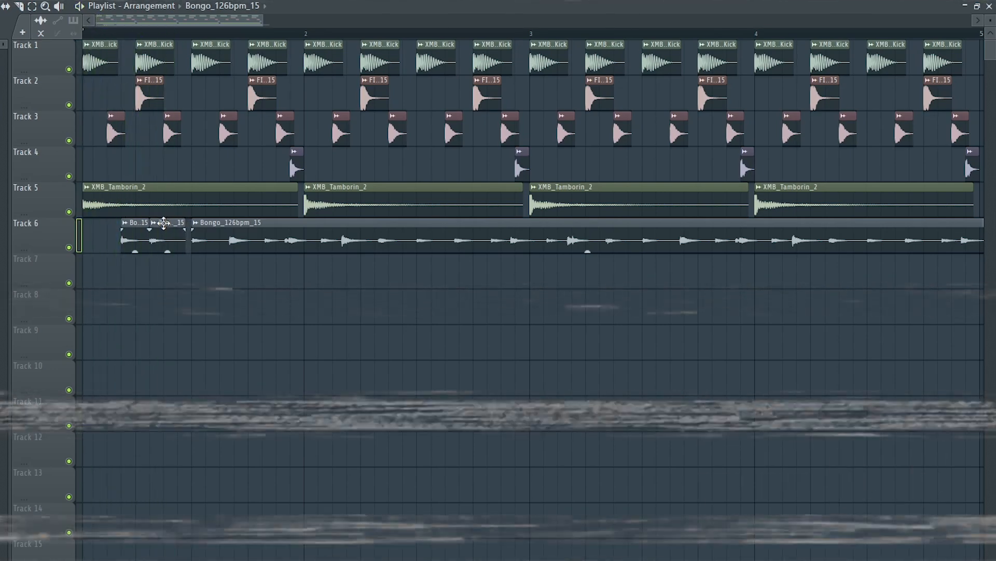
- Cut further bongo slices on Track 6 and arrange them across the second half of bar 1, auditioning the rhythm
left_click_drag(193, 249, 228, 243)
key("space")
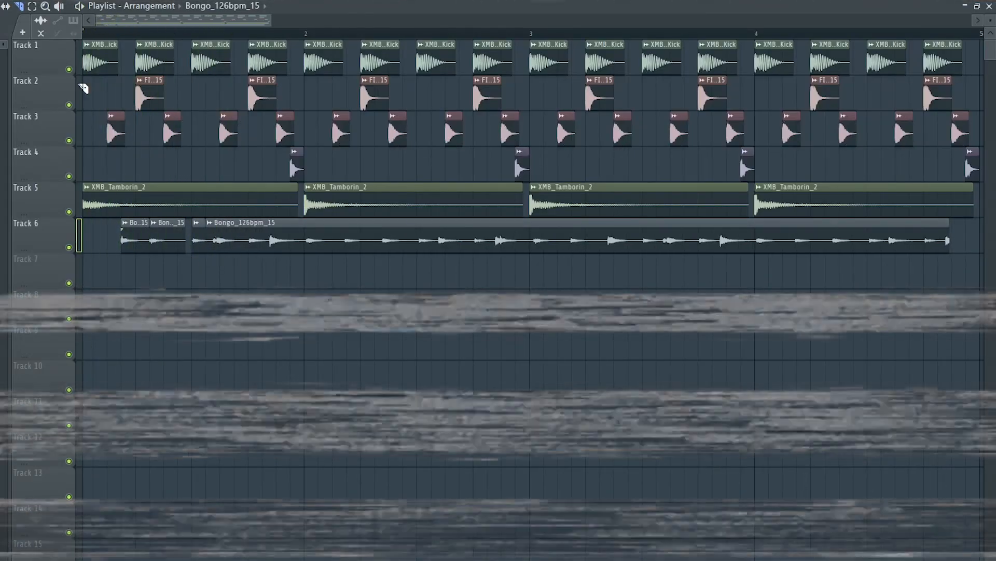
left_click_drag(283, 235, 353, 235)
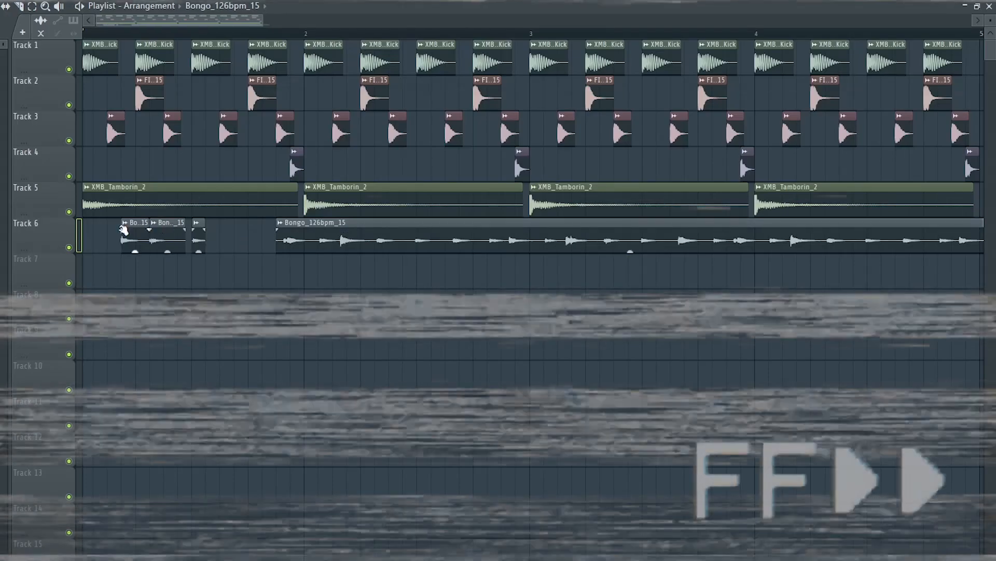
left_click(223, 240)
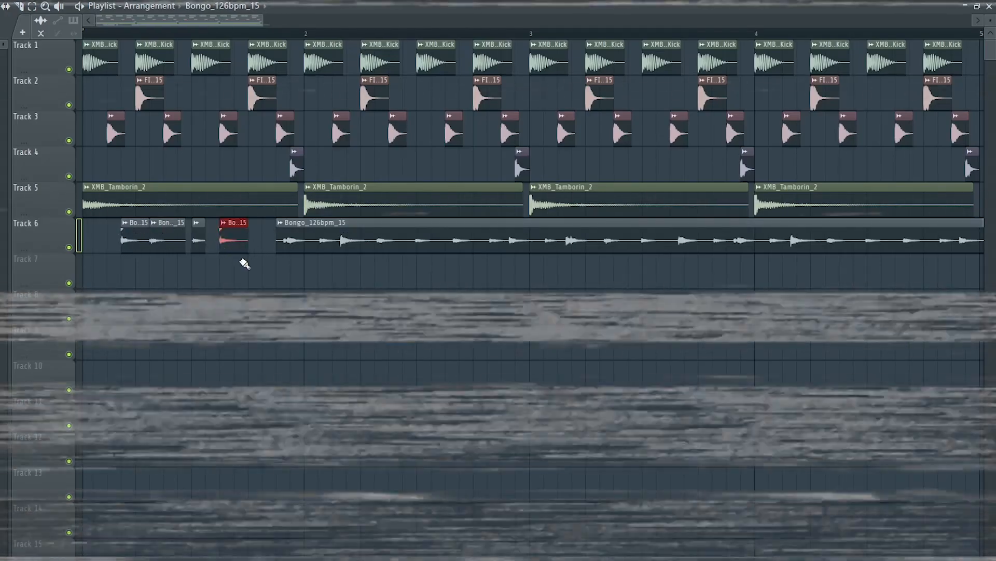
mouse_move(277, 246)
left_mouse_down()
mouse_move(341, 247)
mouse_move(289, 243)
left_mouse_up()
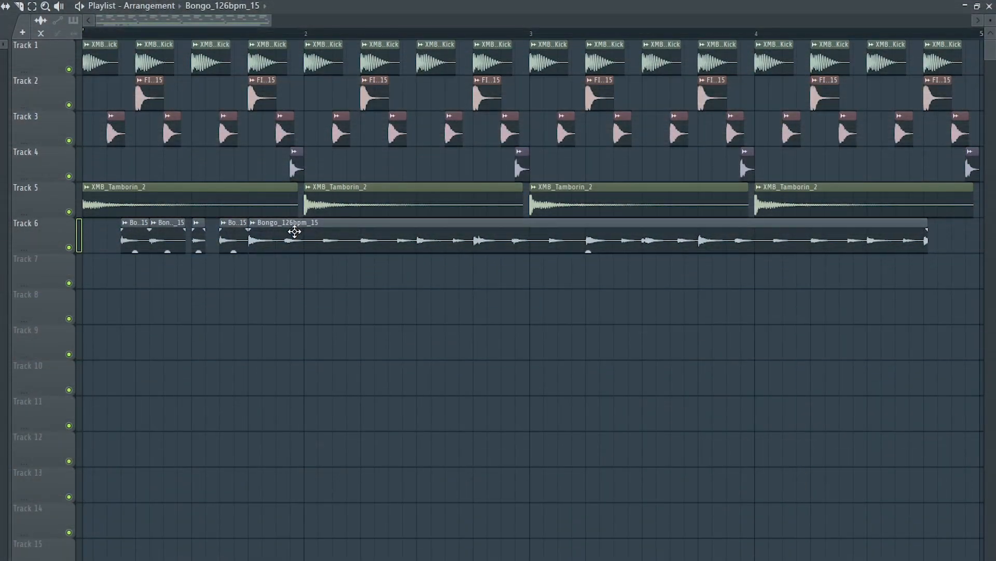
key("space")
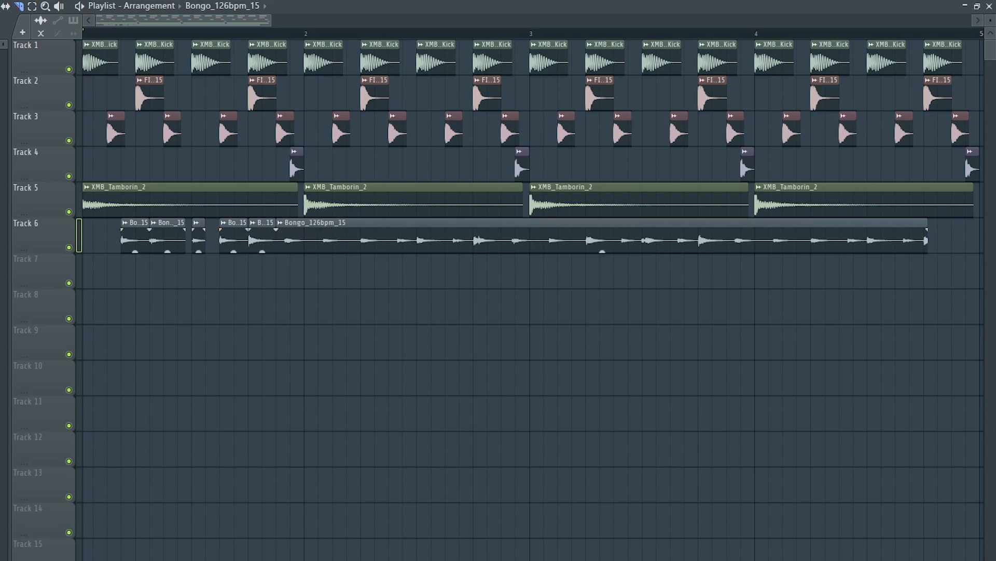
- Delete the leftover bongo loop and duplicate the first bar's bongo slices into bars 2 to 4
right_click(362, 234)
left_click_drag(306, 34, 80, 34)
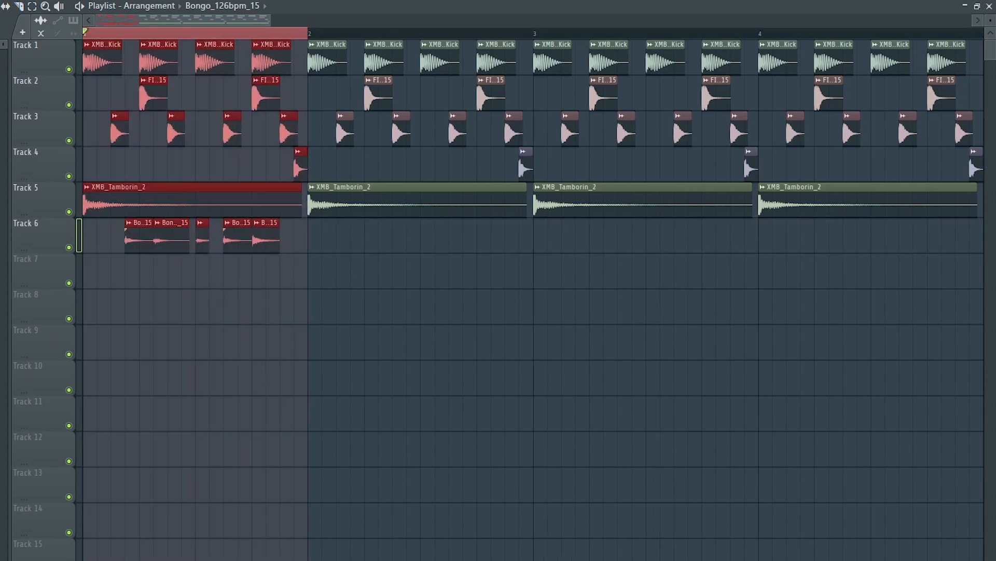
key("ctrl+b")
key("ctrl+b")
key("ctrl+b")
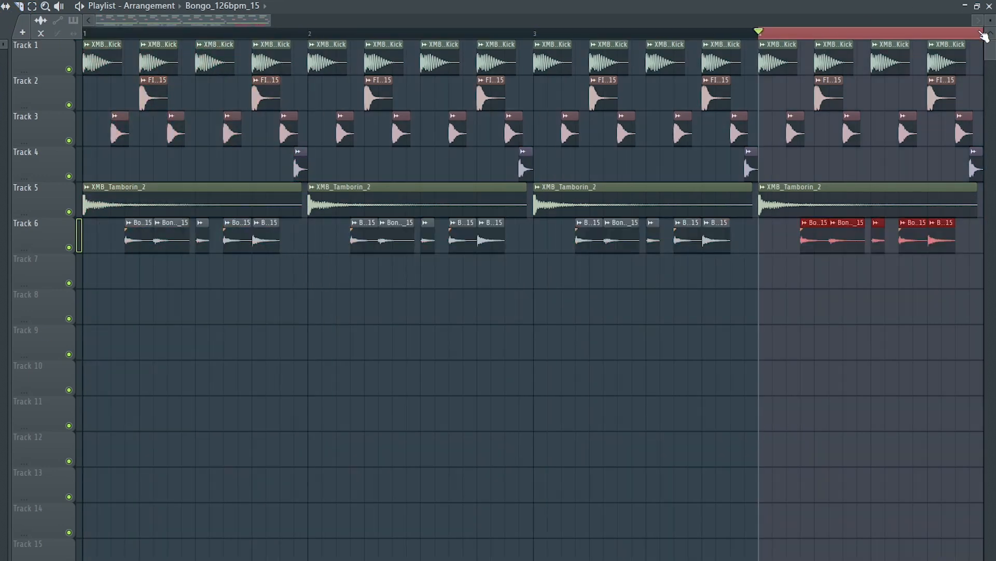
- Place XMB_Timba_Perc_2 on Track 7 just before beat 3 and XMB_Tamborin_1 on Track 8 midway through beat 4 of bar 1, then audition
left_click_drag(696, 295, 183, 280)
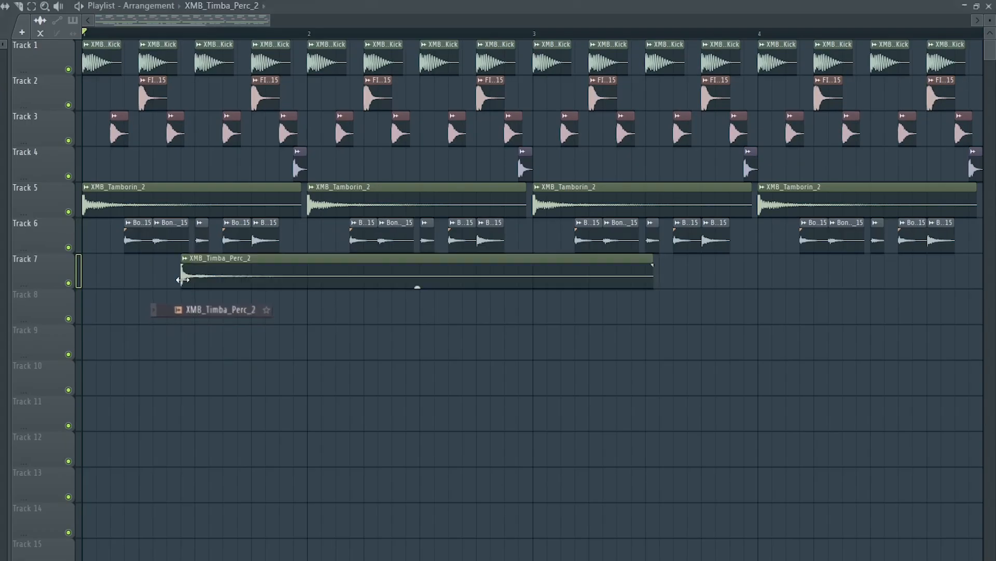
double_click(219, 264)
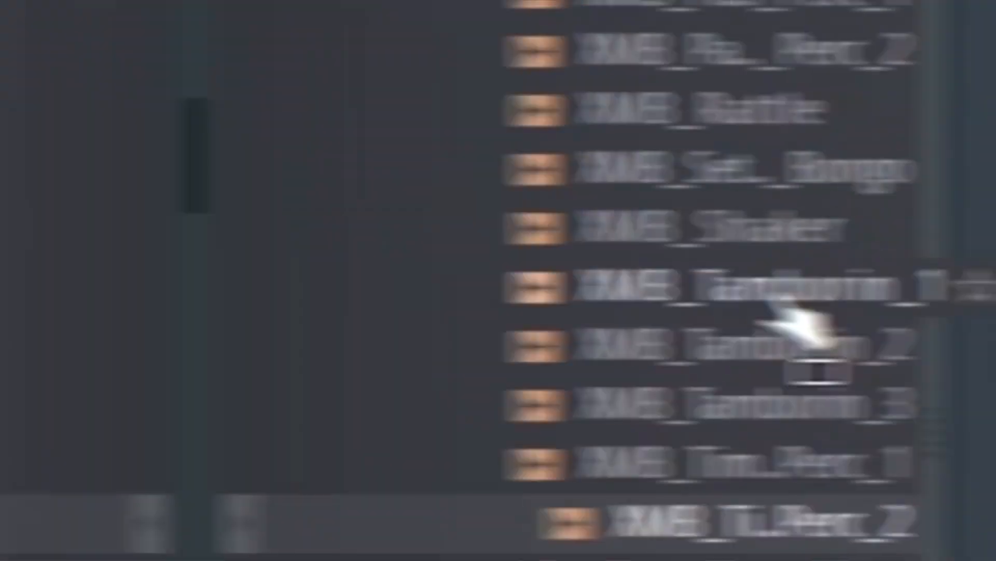
left_click_drag(774, 305, 283, 311)
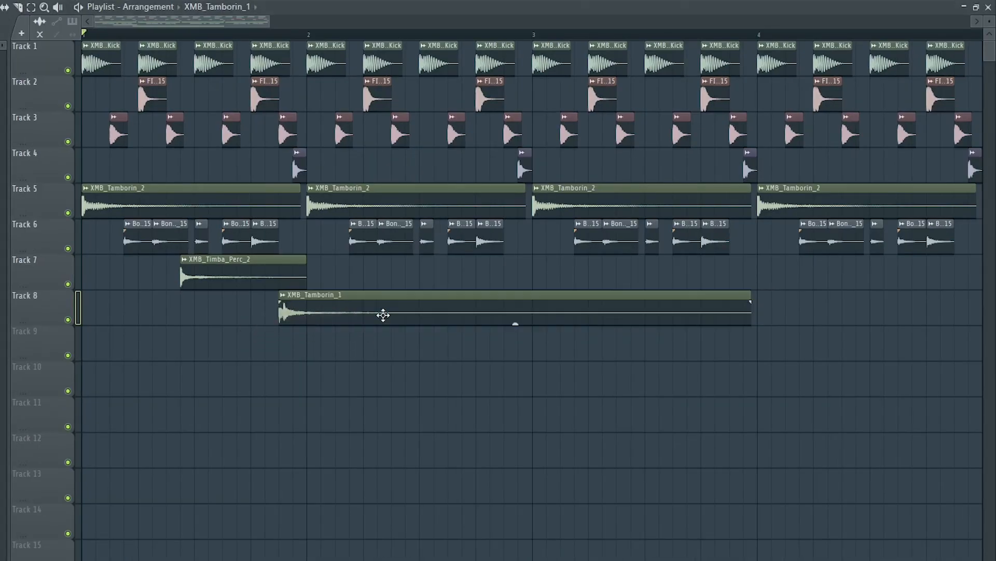
double_click(384, 315)
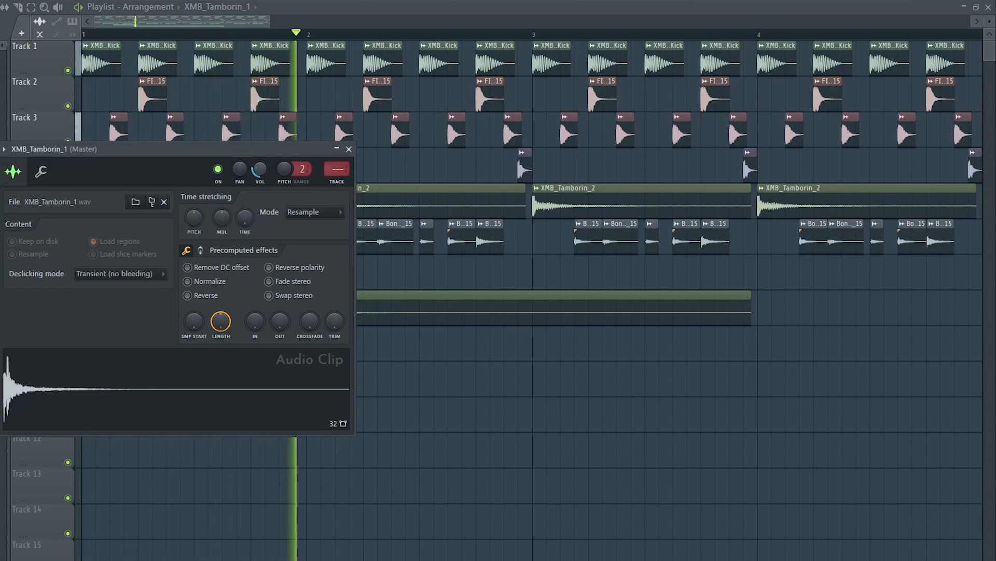
key("space")
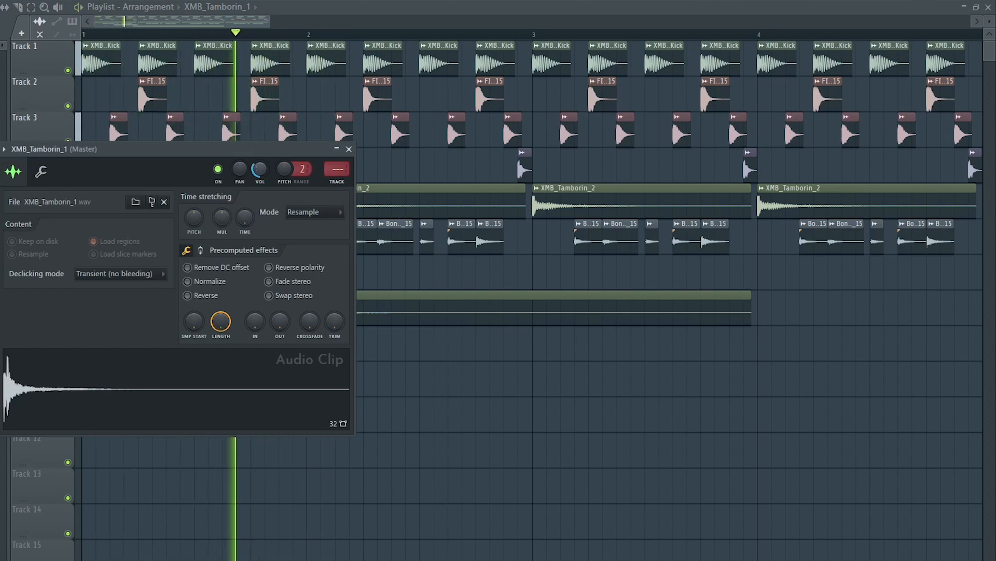
key("space")
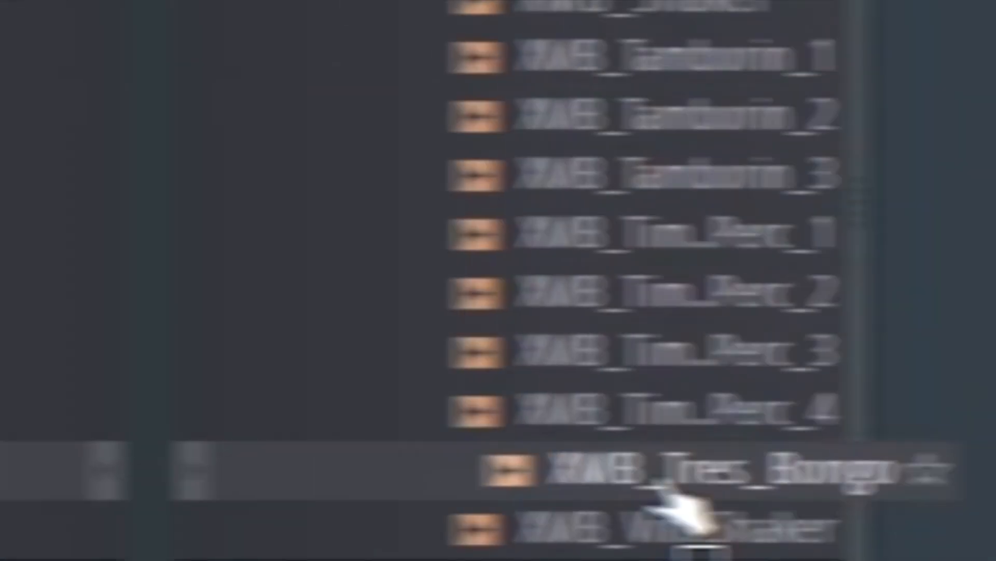
- Place XMB_Tres_Bongo at the start of bar 2 on Track 9 with XMB_Conga_2 half a beat after it, and audition both
left_click_drag(234, 434, 307, 354)
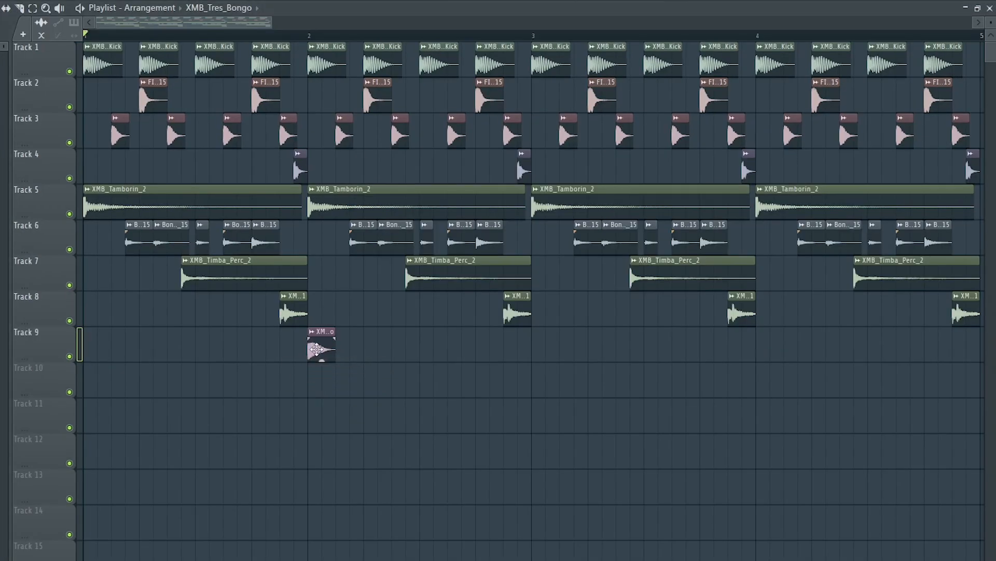
double_click(317, 349)
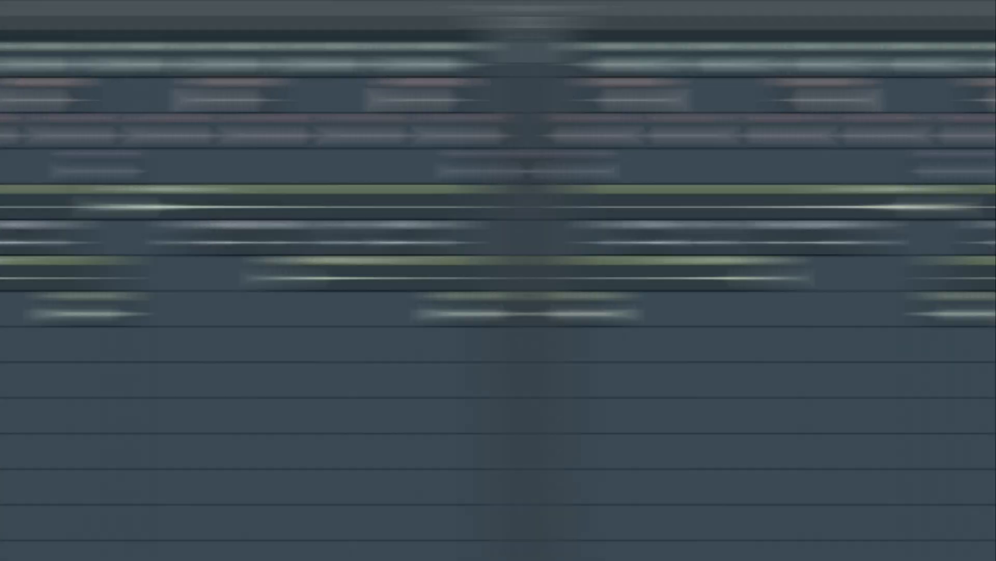
left_click_drag(600, 207, 343, 350)
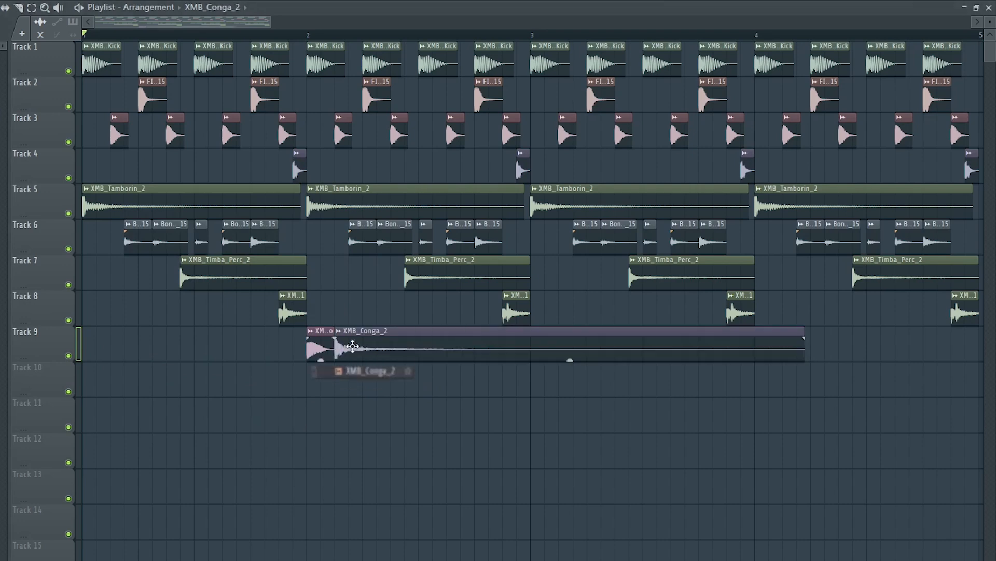
double_click(411, 346)
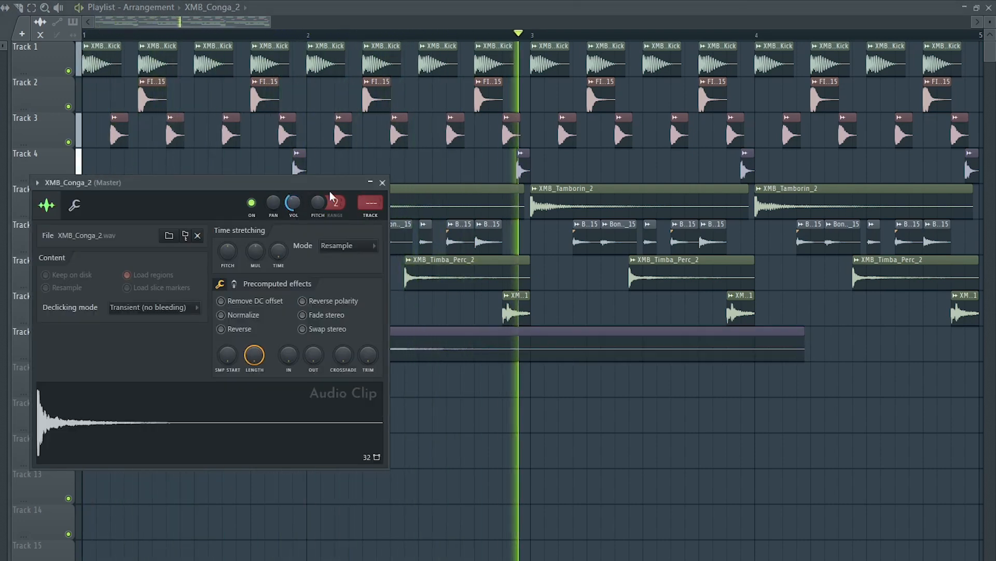
key("space")
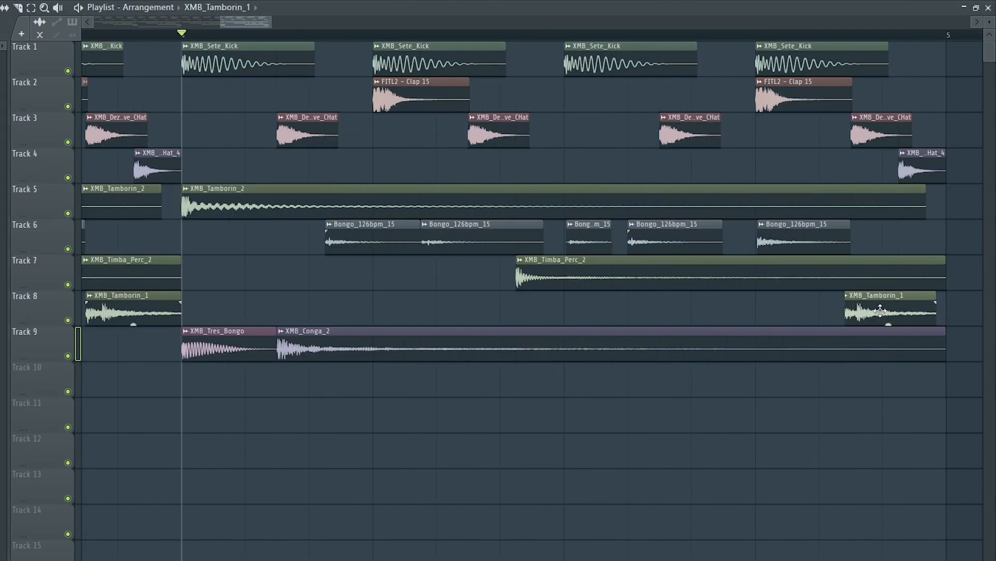
- Shift bar 4's XMB_Tamborin_1 slightly later and place XMB_Timba_Perc_4 on Track 10 in beat 3 of that bar, auditioning the result
left_click_drag(880, 311, 942, 307)
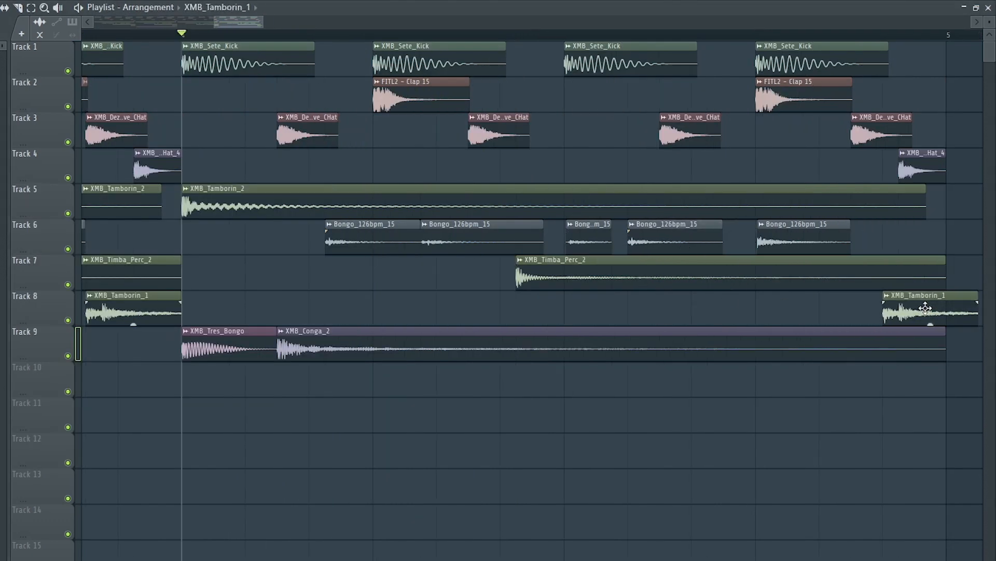
left_click_drag(1, 415, 747, 389)
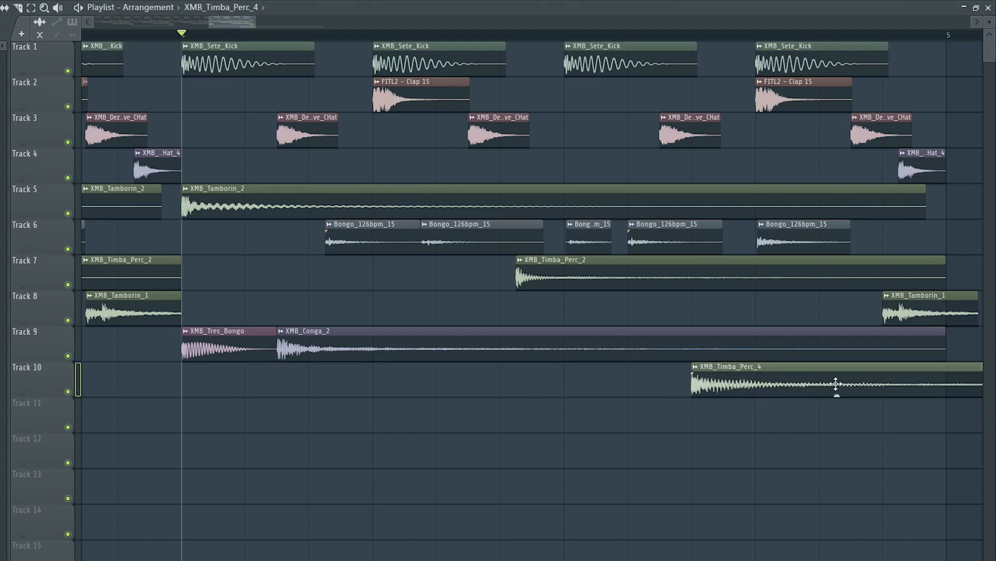
left_click_drag(836, 386, 777, 387)
double_click(731, 366)
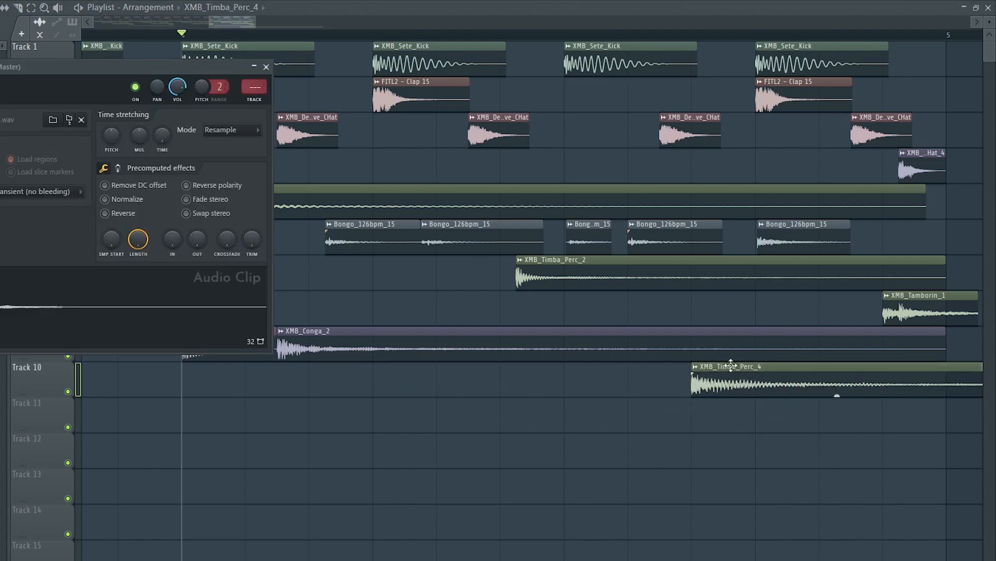
key("space")
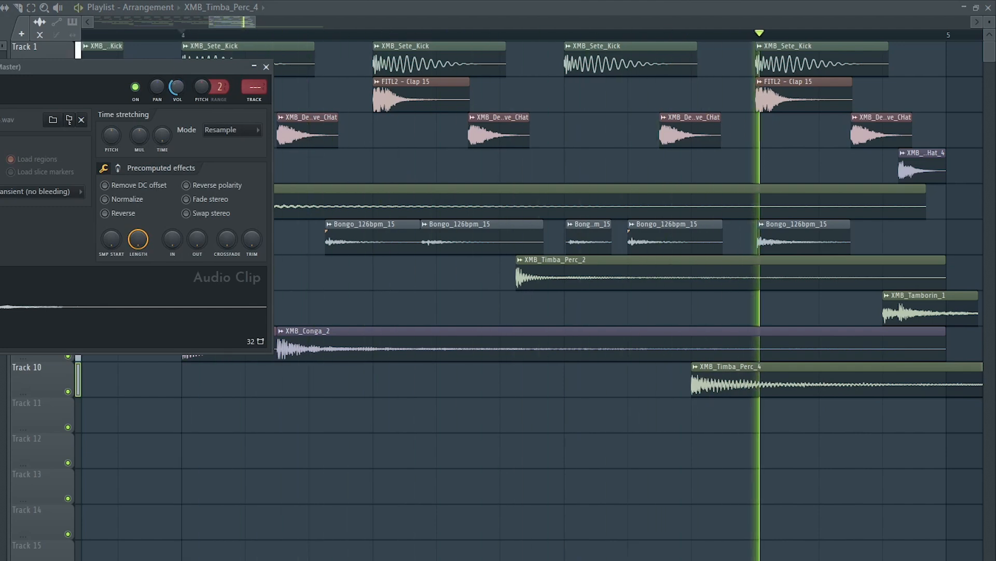
key("space")
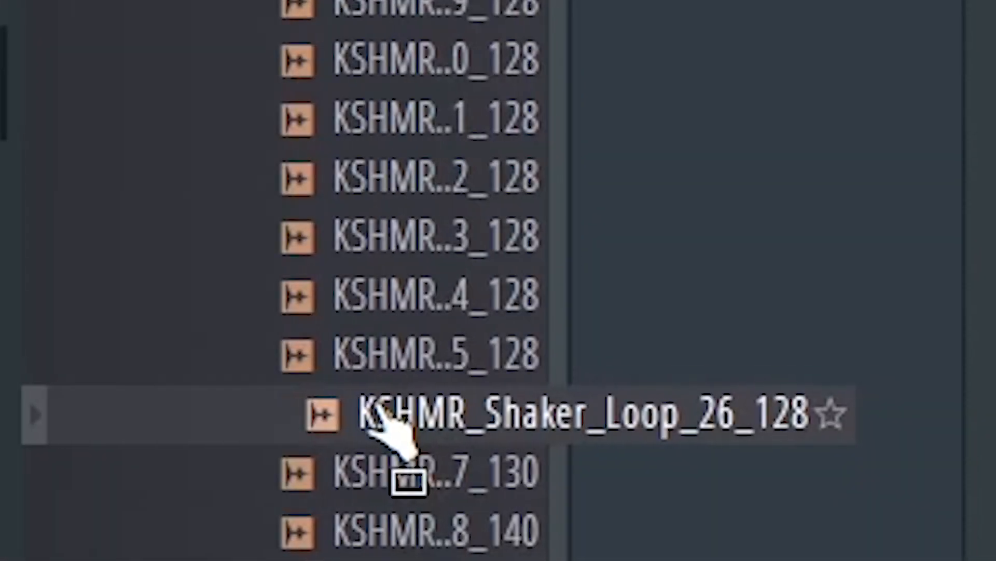
- Place KSHMR_Shaker_Loop_26_128 on Track 11 from bar 1, set its time stretching mode to Stretch, fit it to two bars and audition it
left_click_drag(382, 415, 80, 421)
double_click(172, 420)
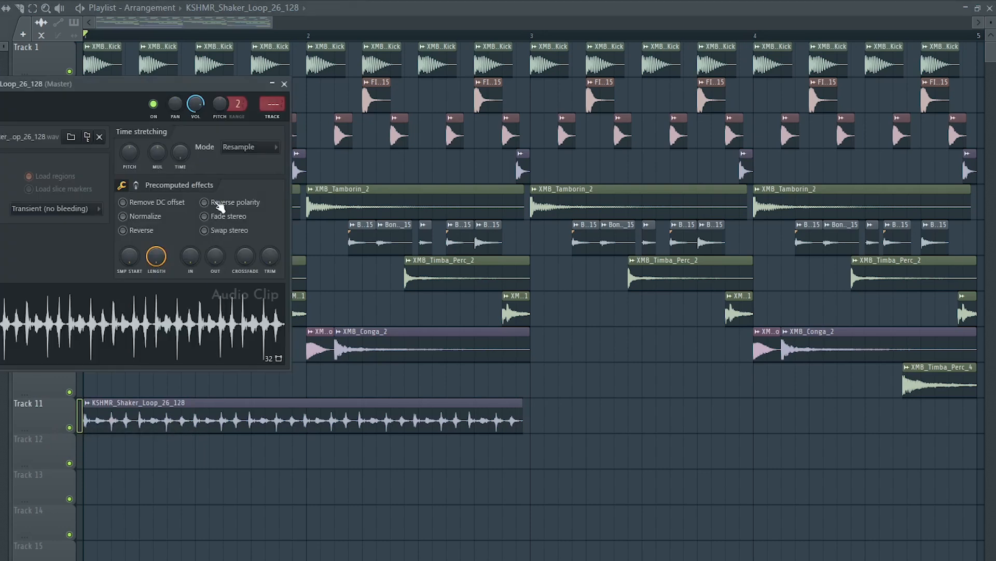
left_click(237, 146)
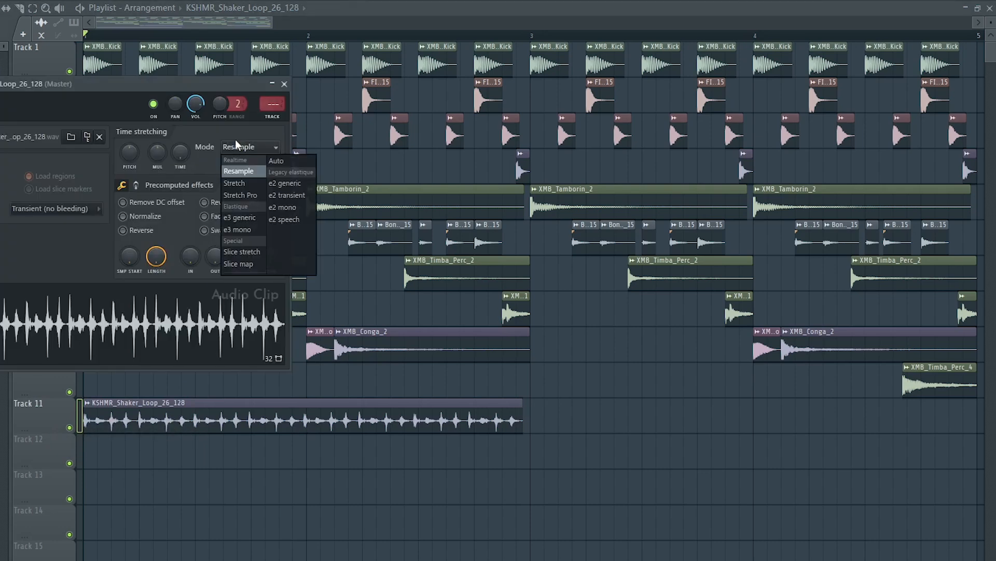
left_click(237, 182)
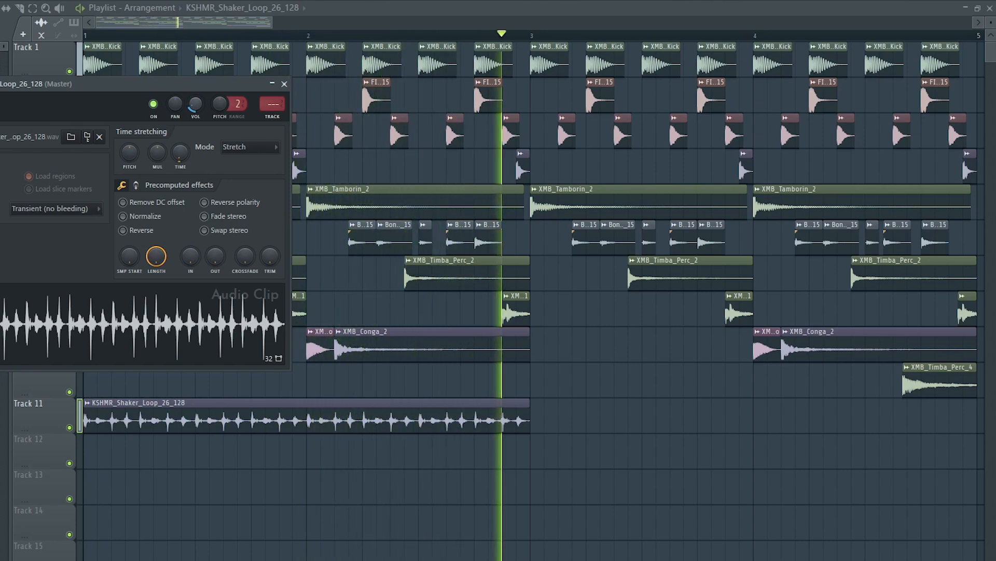
key("space")
- Duplicate the shaker loop into bars 3 and 4, and place KSHMR Crash 05 on Track 12 at bar 1
left_click(285, 84)
left_click_drag(618, 402, 494, 423)
key("ctrl+b")
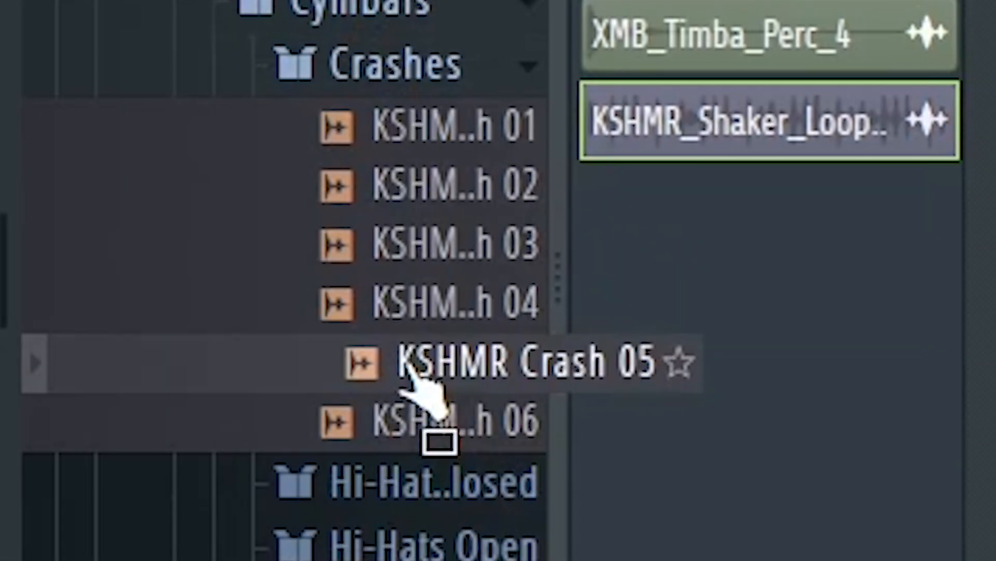
left_click_drag(407, 366, 89, 442)
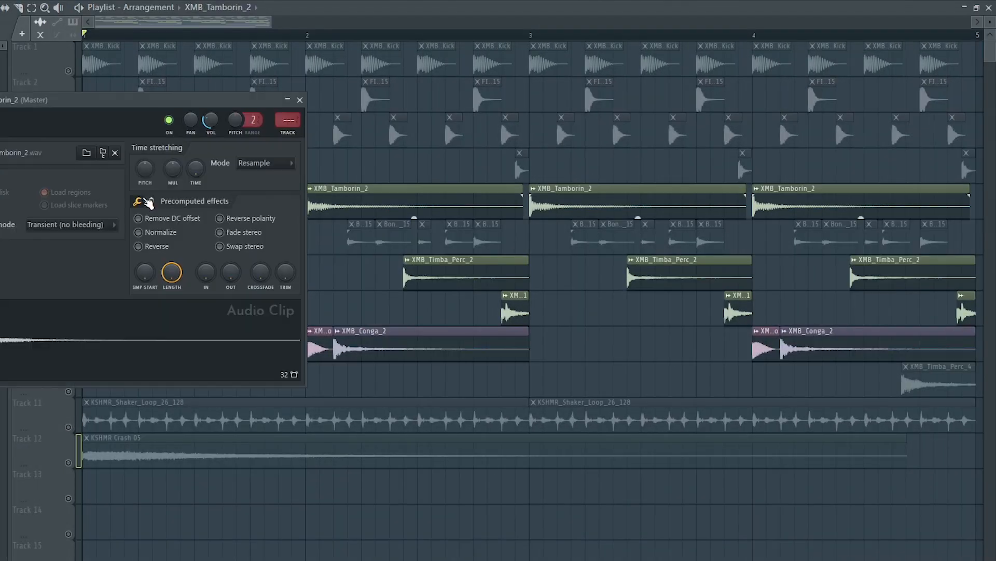
- Copy XMB_Tamborin_2's panning value and paste the 25% value onto XMB_Timba_Perc_2
right_click(193, 121)
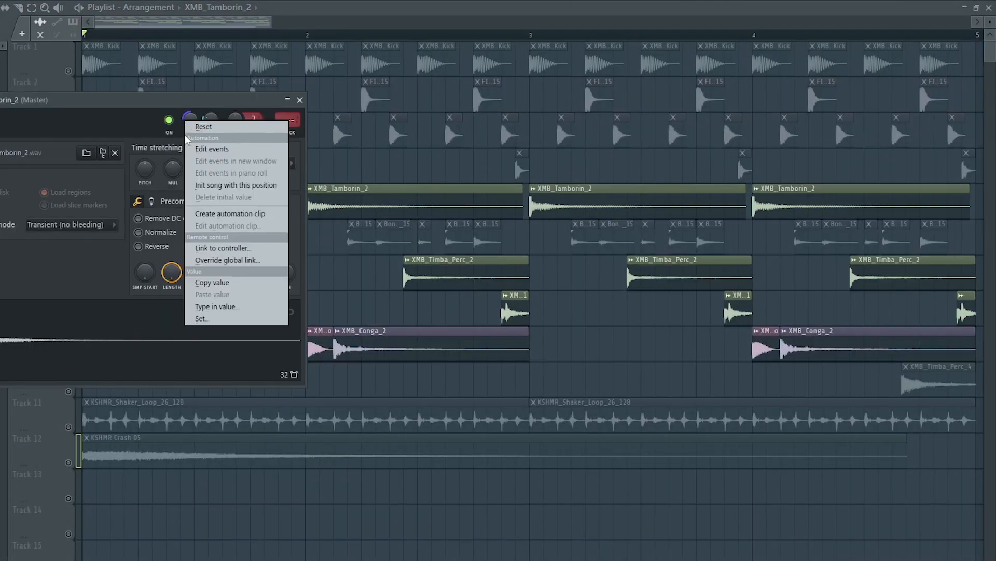
left_click(300, 100)
double_click(251, 283)
right_click(227, 154)
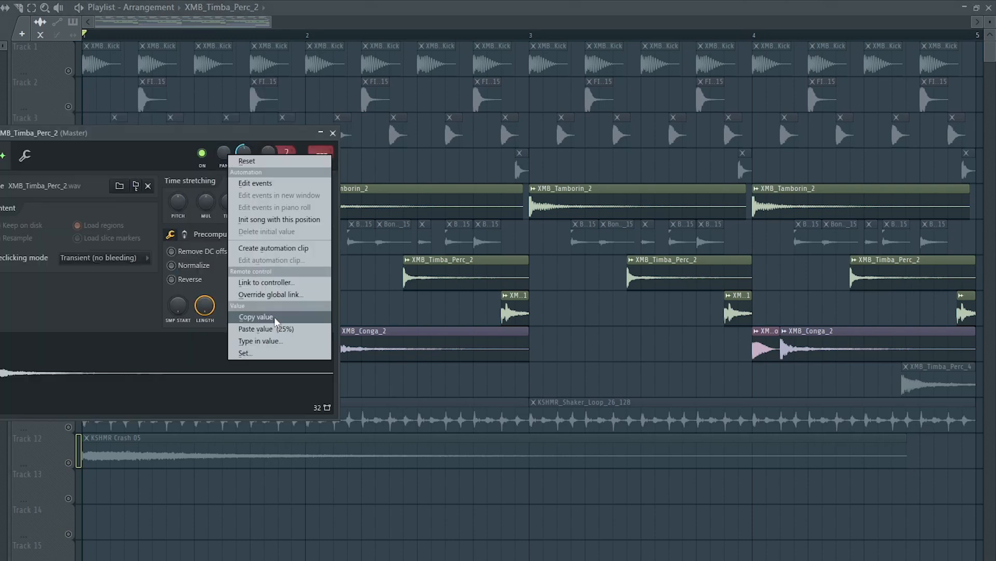
left_click(276, 326)
left_click(334, 134)
- Paste the copied 25% panning value onto XMB_Tamborin_1
double_click(292, 306)
right_click(244, 169)
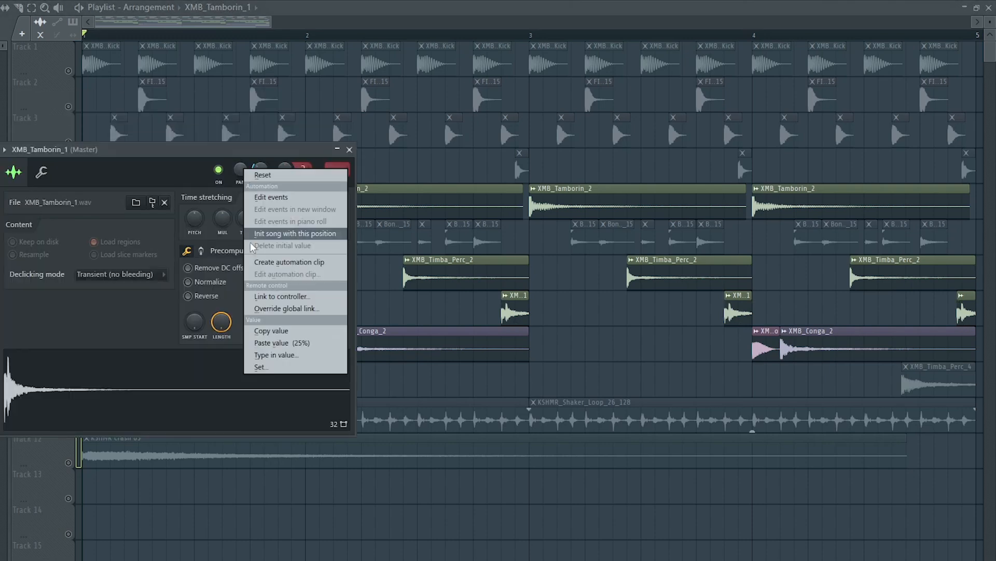
left_click(287, 345)
left_click(350, 149)
- Paste the copied 25% panning value onto XMB_Tres_Bongo
double_click(317, 339)
right_click(280, 184)
right_click(236, 186)
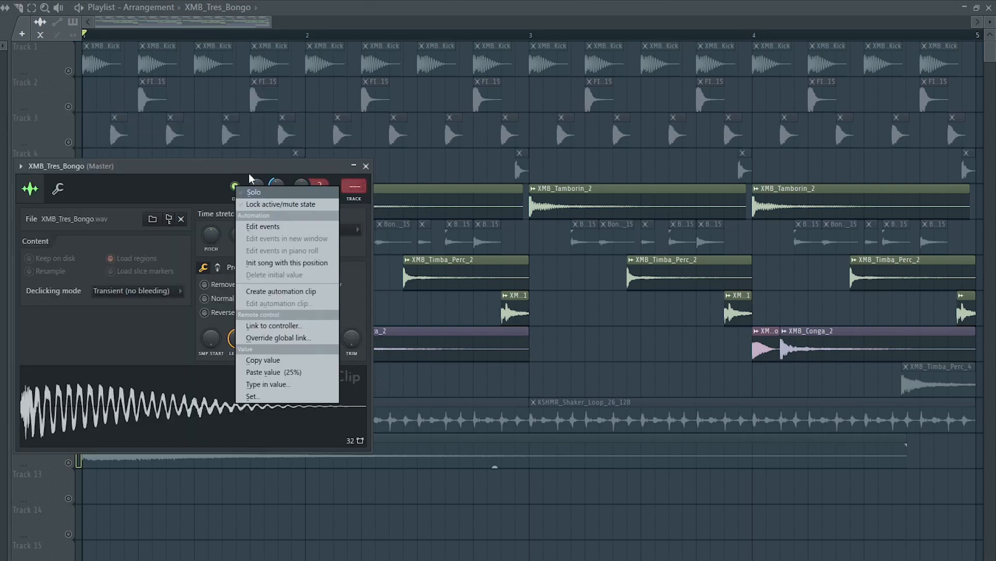
right_click(260, 186)
left_click(313, 357)
left_click(366, 166)
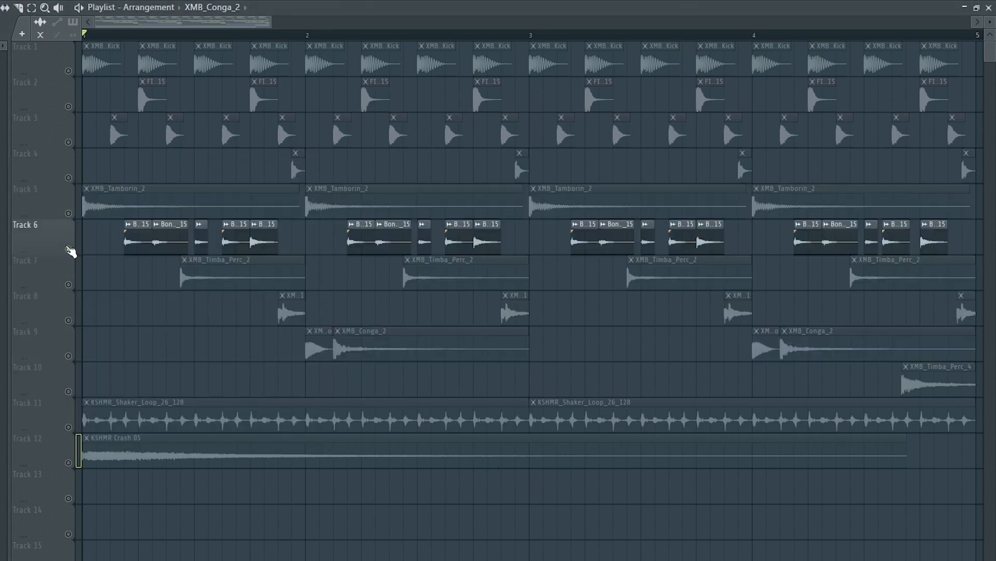
- Unmute Tracks 9 and 10 alongside the bongo track and copy the panning value of Bongo_126bpm_15
left_click(68, 356)
left_click(68, 391)
double_click(123, 242)
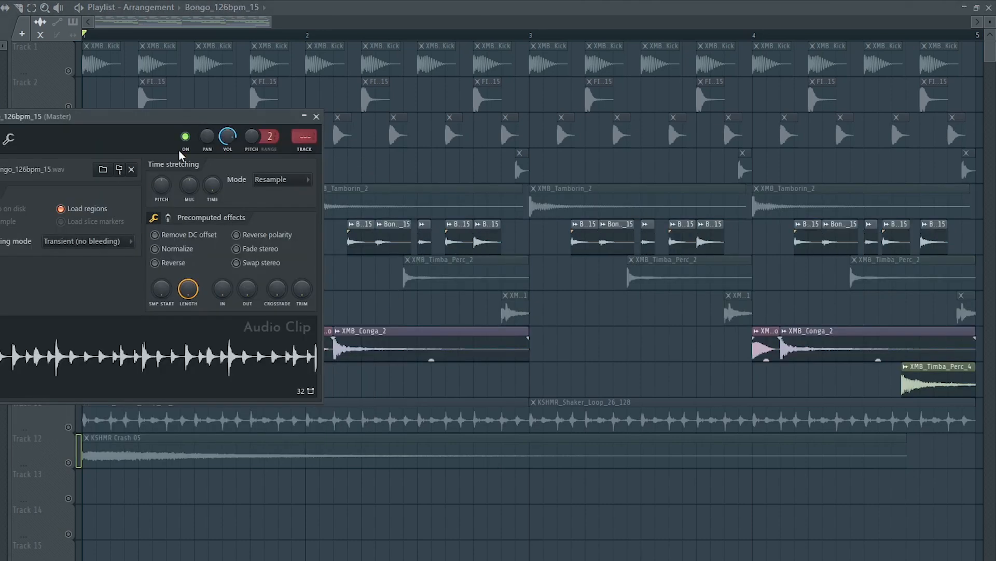
right_click(205, 139)
left_click(252, 280)
left_click(316, 116)
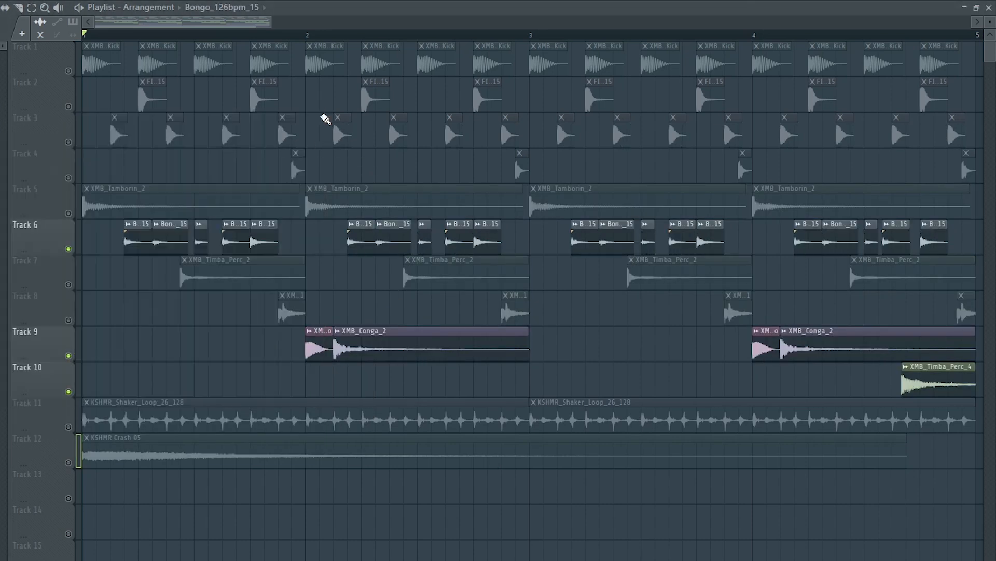
- Paste the bongo's 75% panning value onto XMB_Conga_2
double_click(371, 348)
right_click(269, 202)
left_click(290, 368)
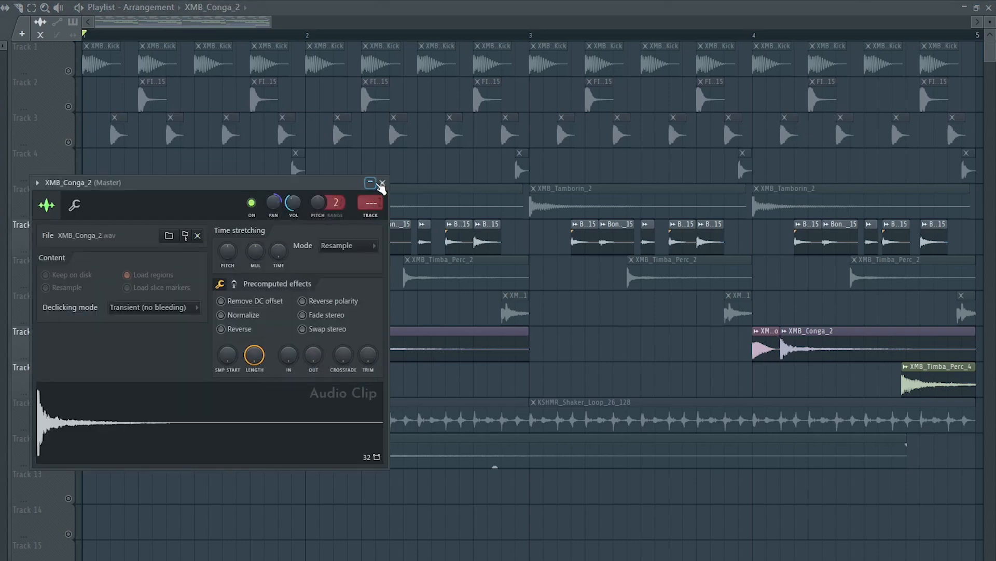
left_click(379, 182)
- Paste the 75% panning value onto XMB_Timba_Perc_4 and play back the panned percussion
double_click(921, 385)
right_click(155, 92)
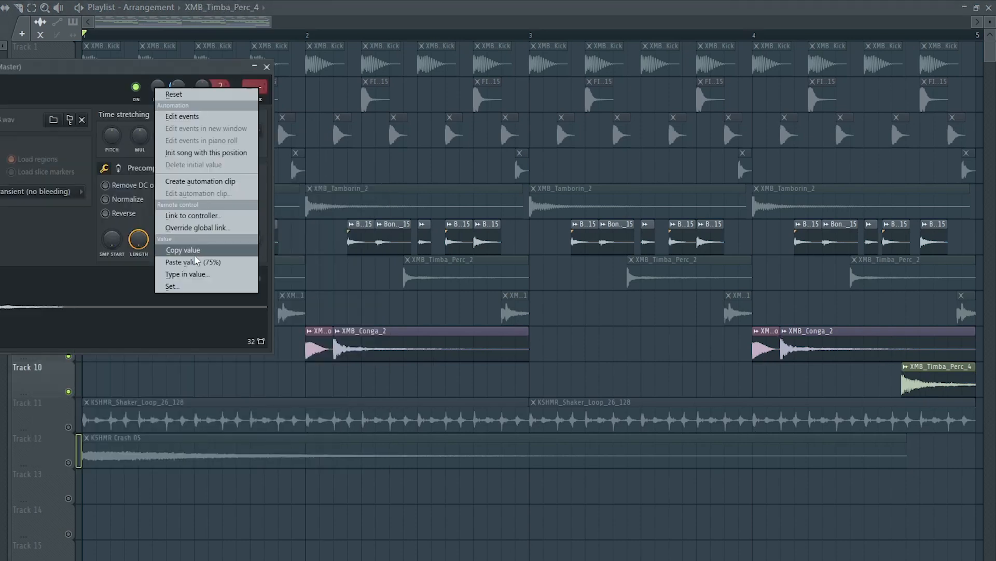
left_click(171, 259)
left_click(266, 67)
left_click(68, 321)
key("space")
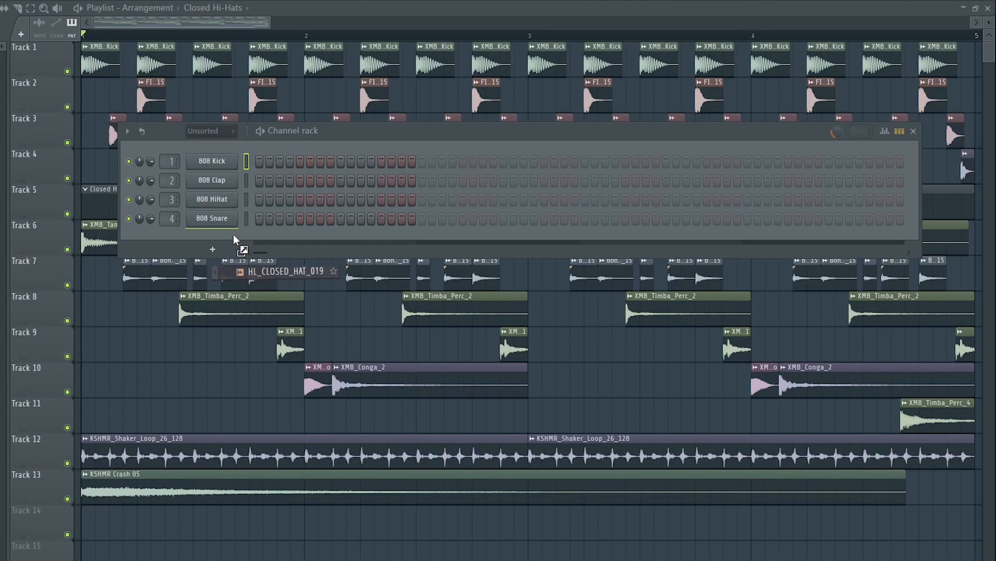
- Add the HL_CLOSED_HAT_019 sample to the channel rack for the Closed Hi-Hats pattern
left_click_drag(233, 238, 258, 240)
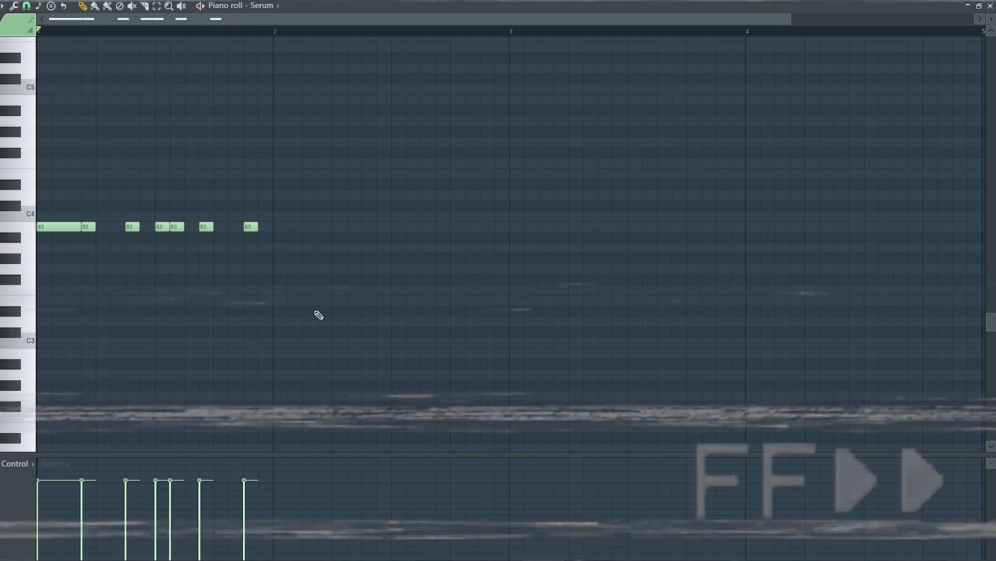
- Duplicate the Serum pattern's first bar of B3 notes into bar 2, lower the last note to A3 and audition it
left_click_drag(274, 32, 38, 33)
key("ctrl+b")
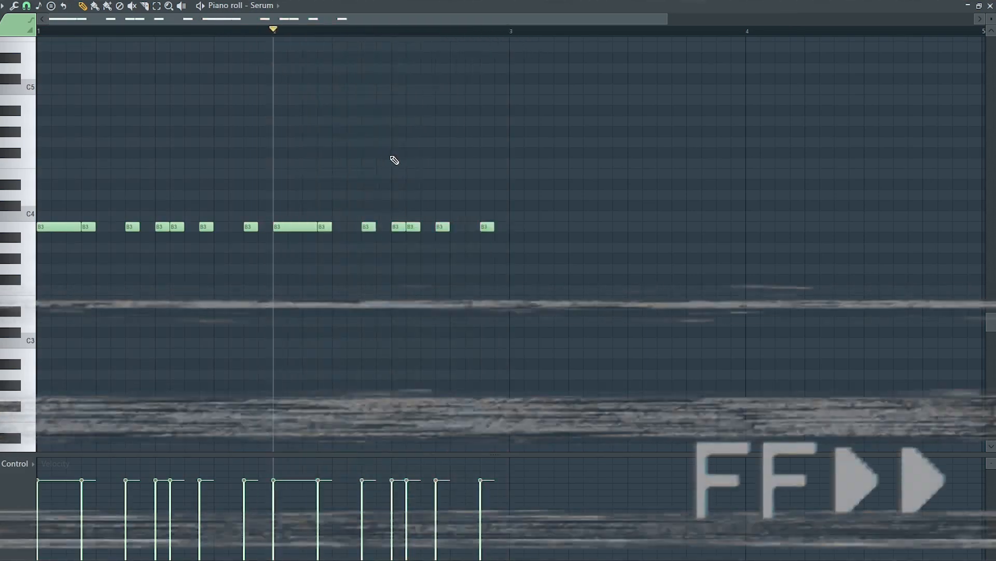
left_click_drag(488, 227, 484, 250)
key("space")
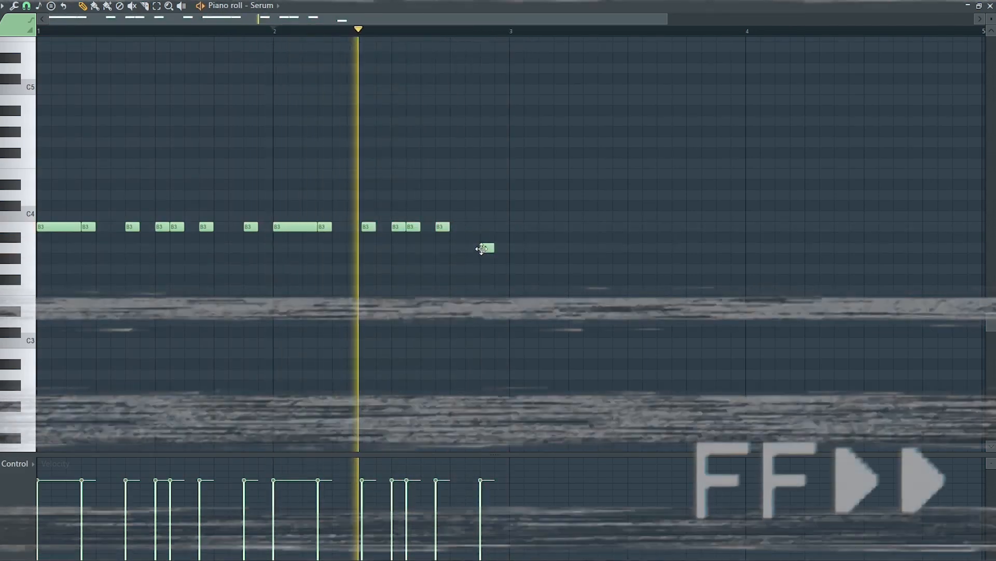
key("space")
- Duplicate the two-bar Serum note phrase into bars 3 and 4
left_click_drag(516, 32, 38, 32)
key("ctrl+b")
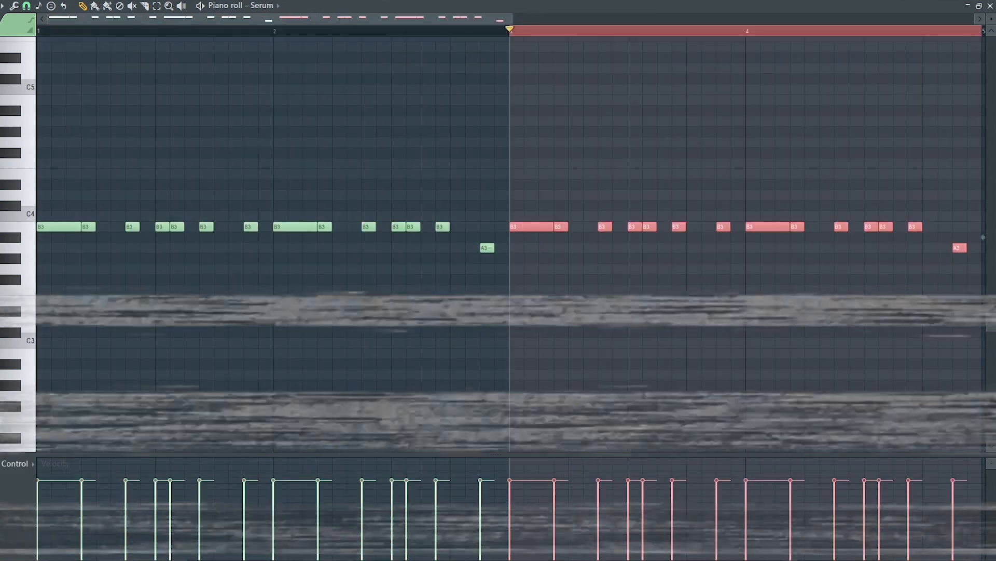
- Add an extra B3 note in bar 4 of the Serum pattern and audition that bar
key("ctrl+d")
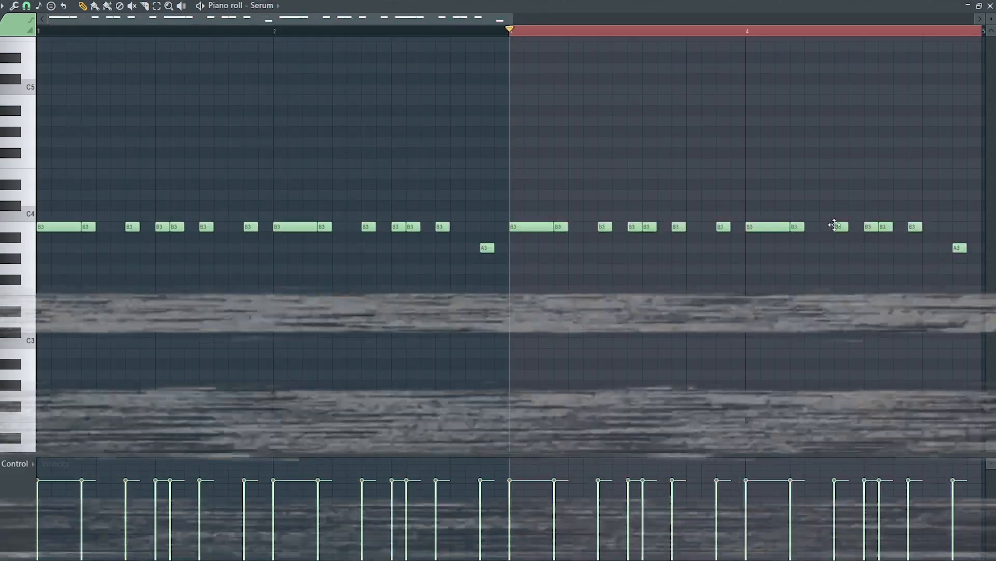
left_click(853, 226)
left_click(746, 31)
key("space")
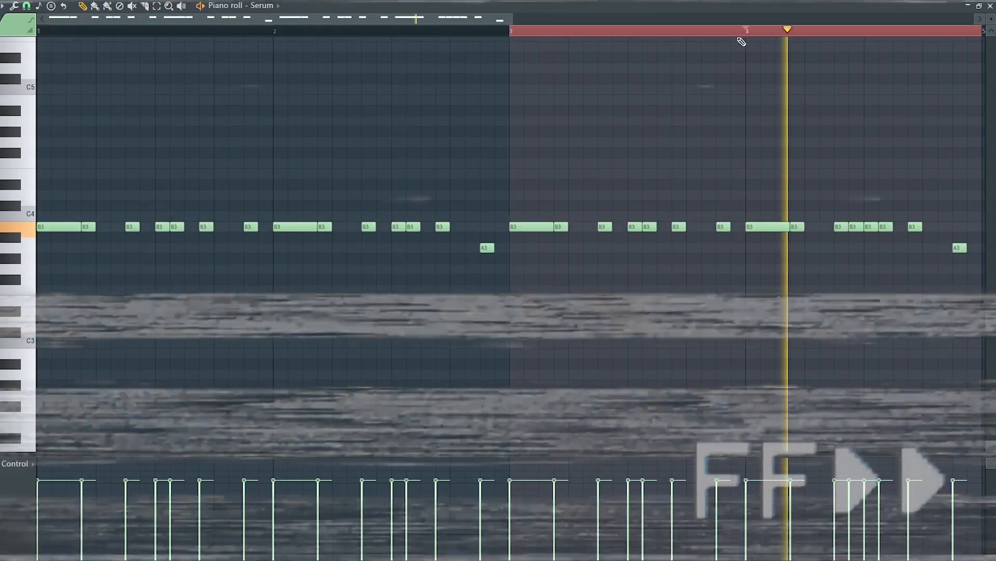
key("space")
- Clear the time selection over bars 3 and 4 and play the Serum pattern from the start
left_click_drag(511, 32, 637, 56)
key("ctrl+d")
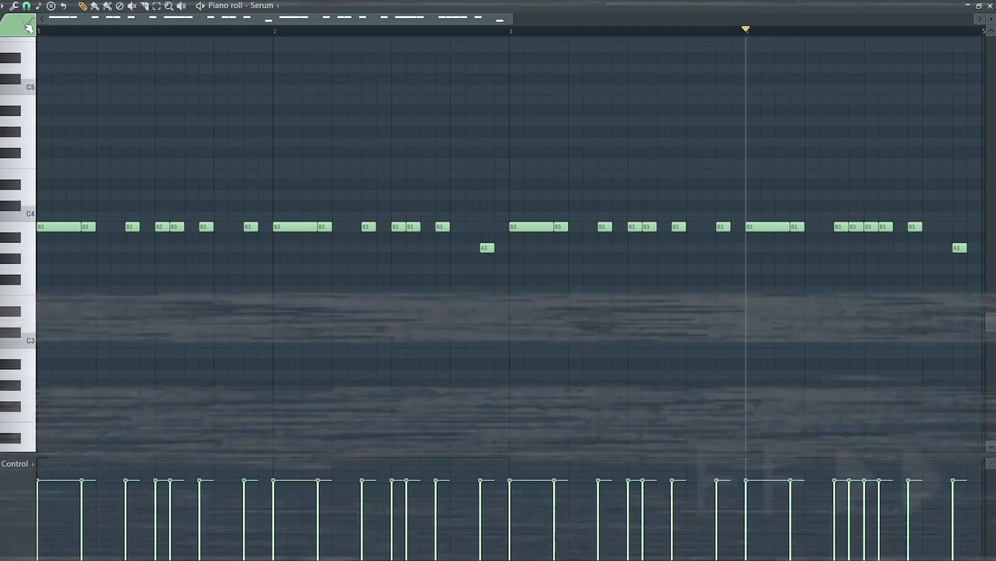
left_click(38, 31)
key("space")
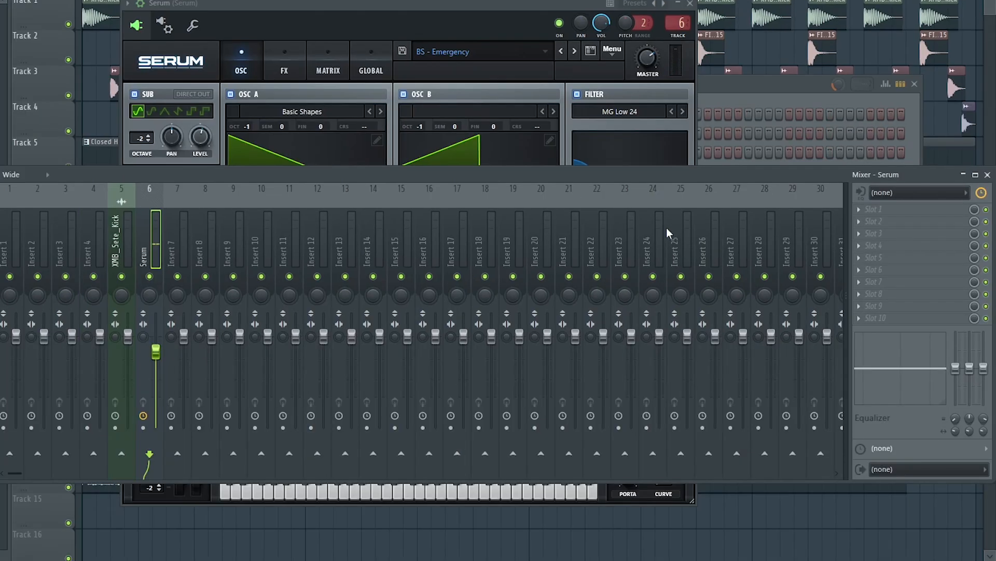
- Rename mixer track Insert 25 as Sidechain and colour it blue
right_click(666, 227)
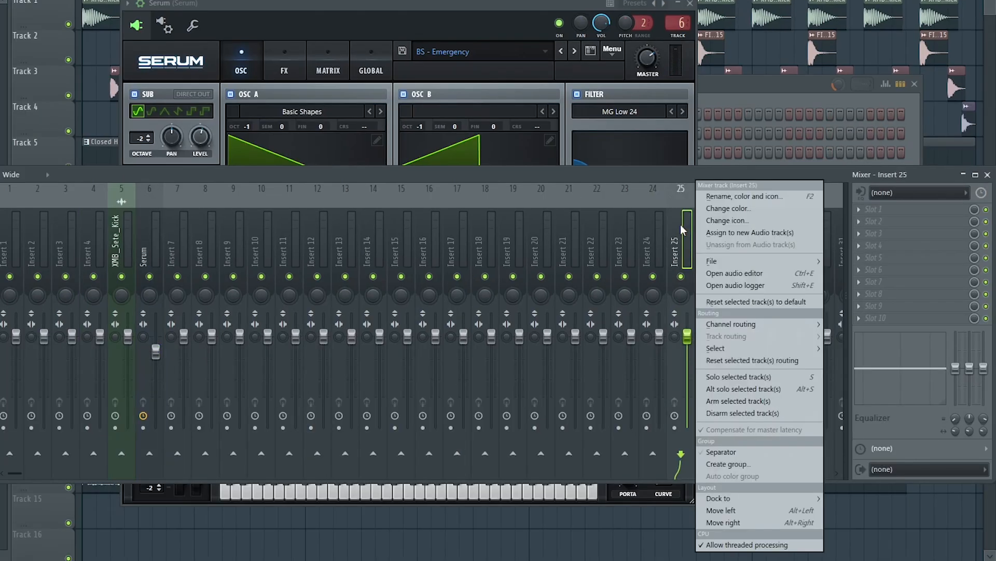
left_click(763, 196)
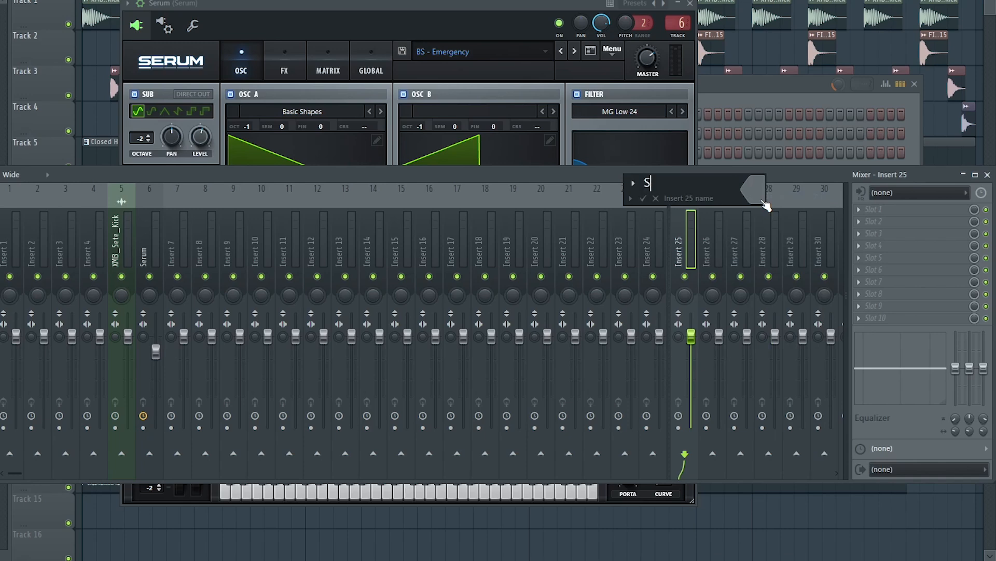
left_click(762, 200)
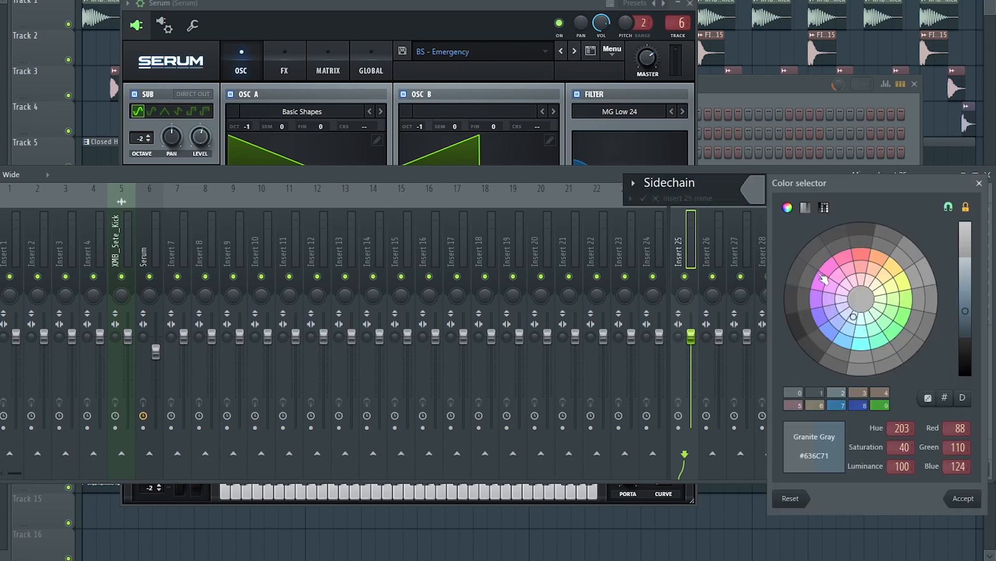
left_click(963, 497)
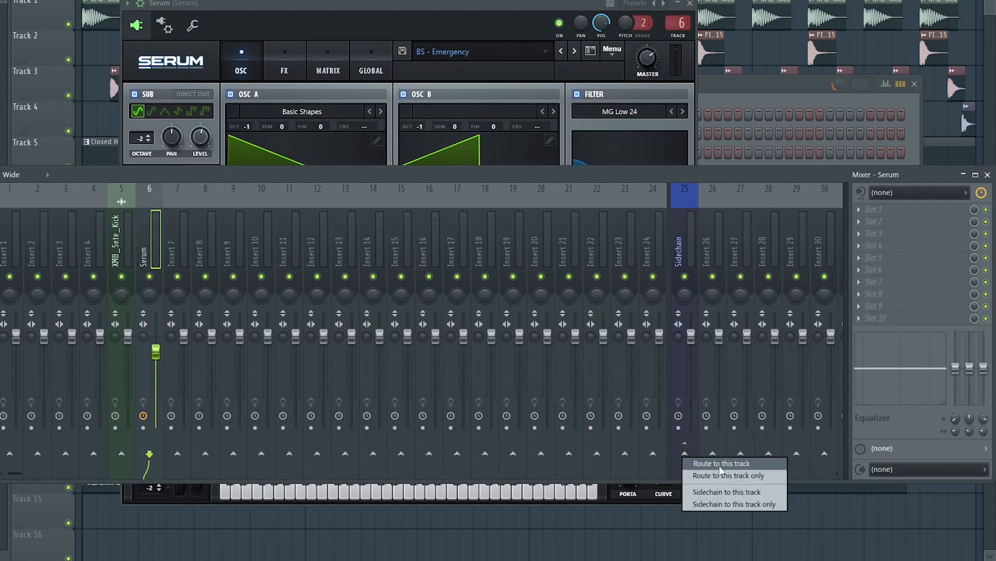
- Route the Serum track to Sidechain and set up Fruity Limiter compression there with sidechain input 1 and a low threshold
left_click(690, 249)
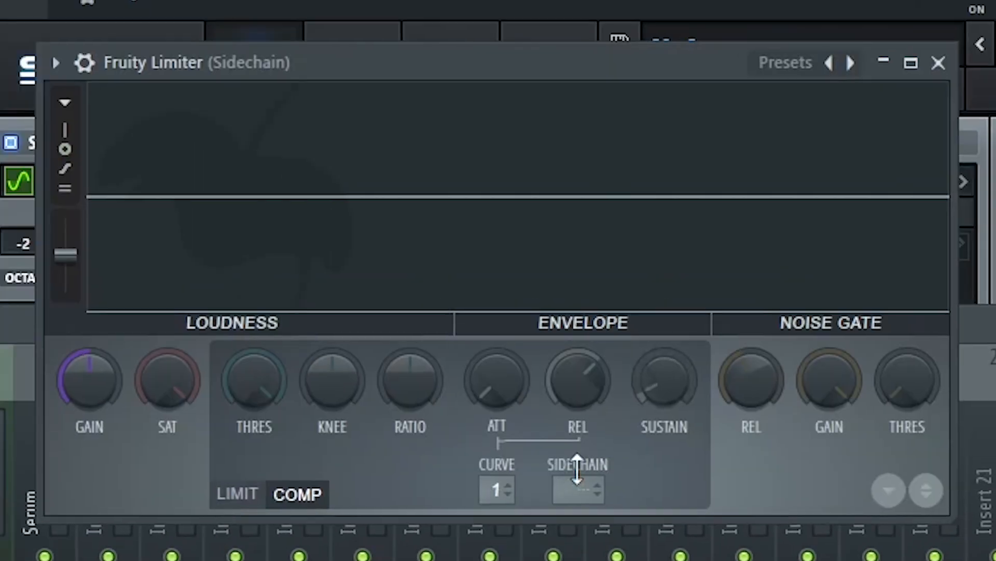
left_click(379, 247)
left_click(629, 519)
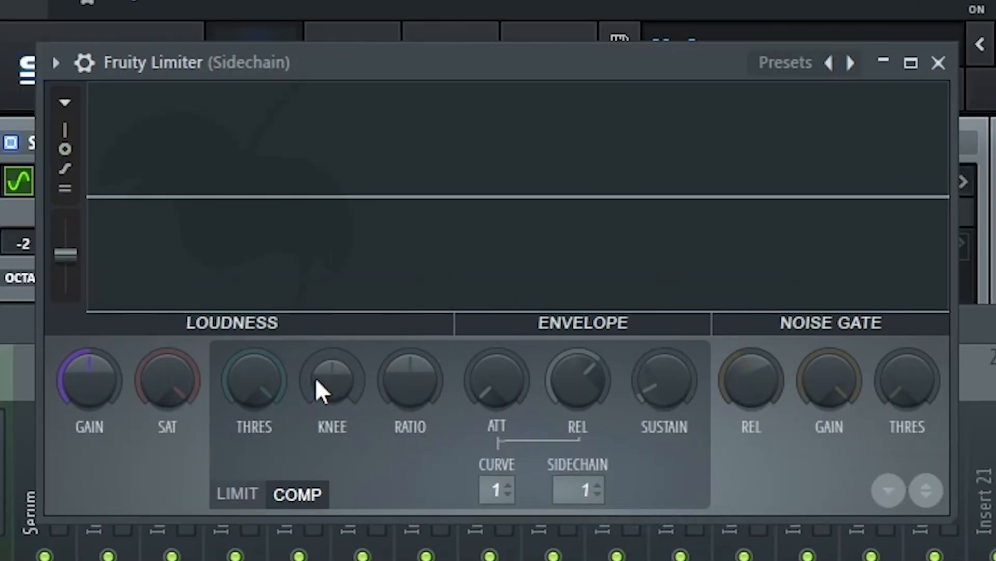
left_click_drag(254, 379, 254, 436)
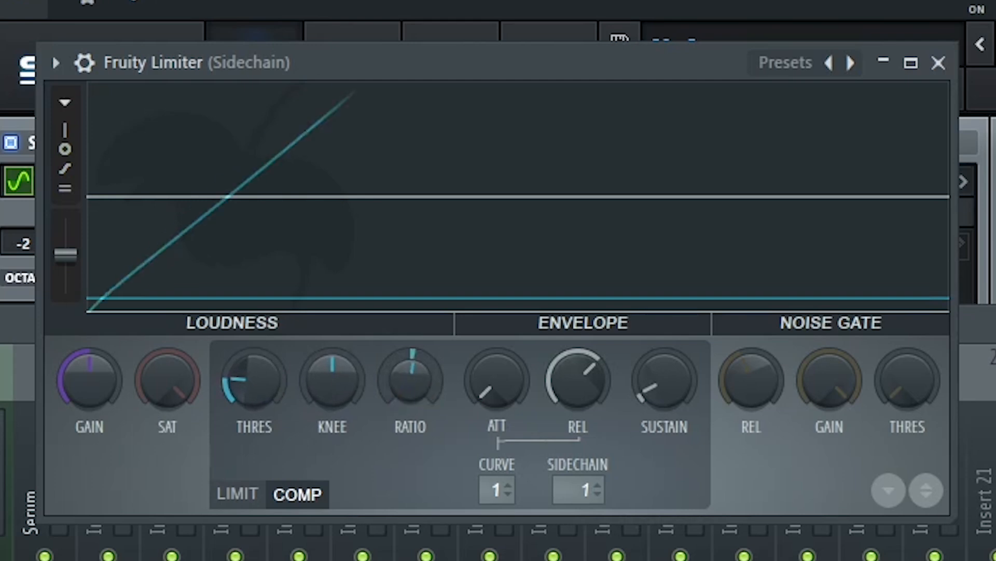
key("space")
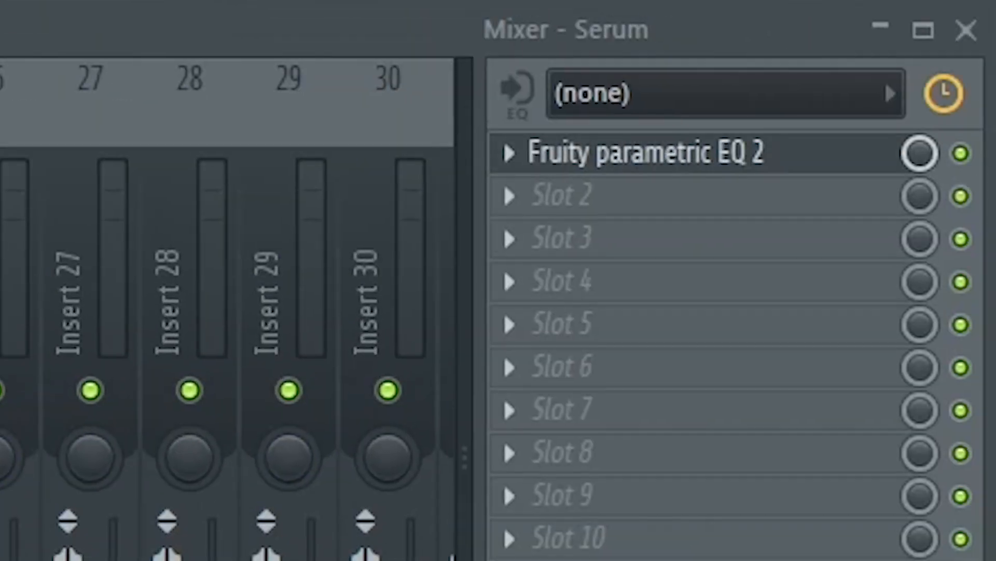
- Cut the Serum track's highs in Fruity parametric EQ 2 by lowering band 7 to -18 dB at about 1.4 kHz
left_click(711, 151)
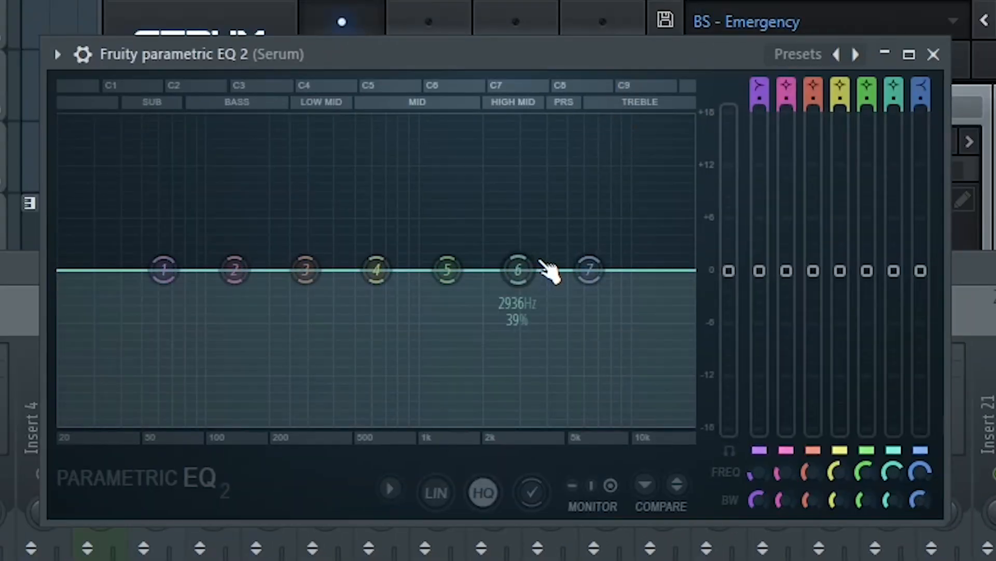
left_click_drag(589, 269, 456, 421)
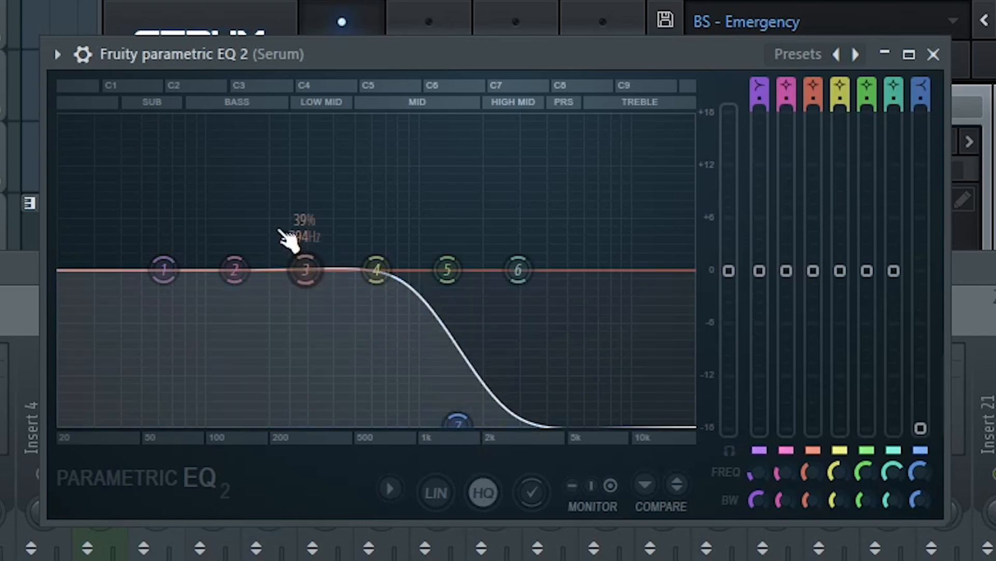
left_click_drag(242, 298, 232, 282)
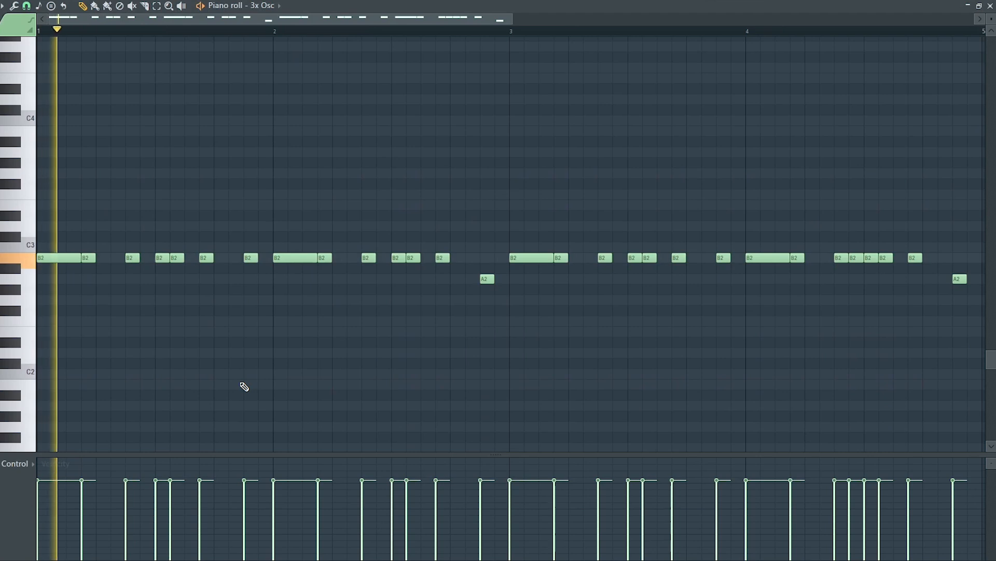
- Load the 20Hz + 18kHz cut preset in the 3x Osc track's parametric EQ 2 and lower its high cut into the bass range
scroll(244, 387, "down", 2)
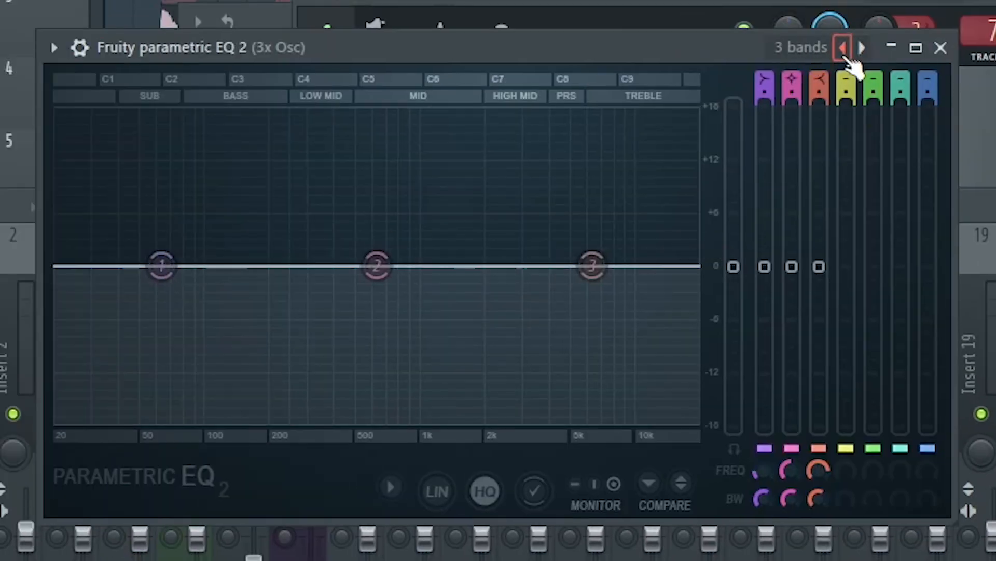
left_click(844, 54)
left_click(862, 48)
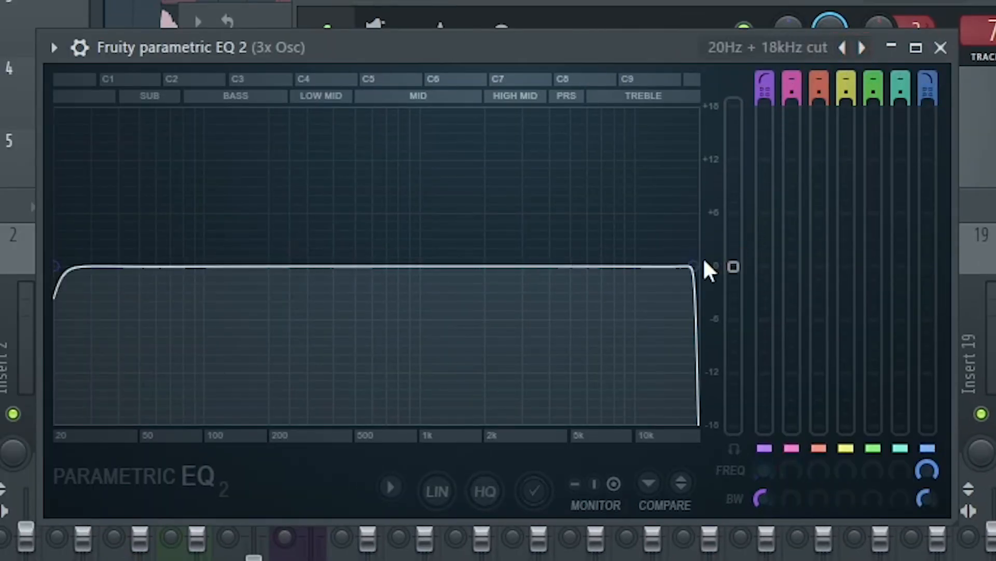
left_click_drag(706, 264, 153, 266)
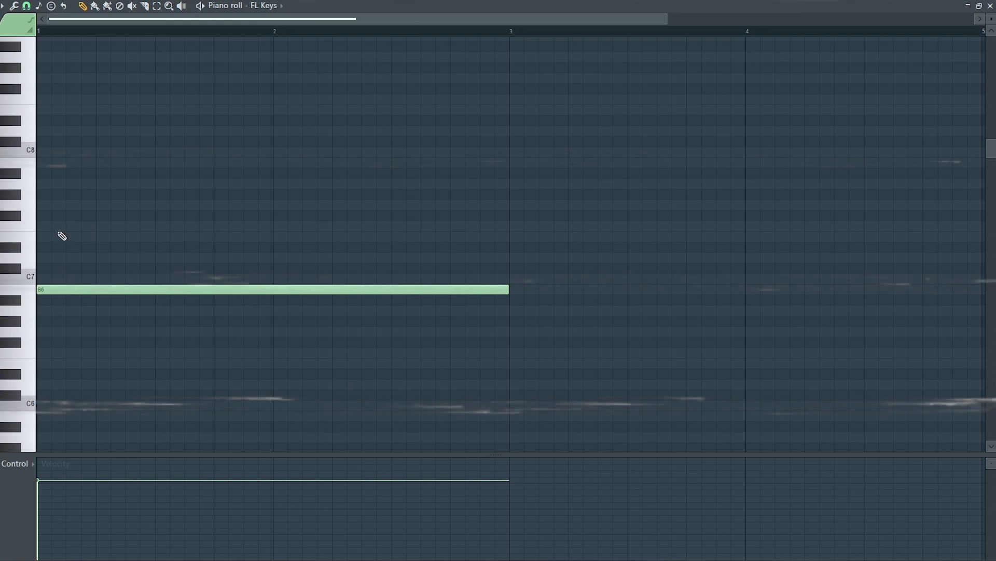
- Write FL Keys chords B6-D7-F#7 with B7 over bars 1-2 and A6-C#7-E7 with D7 over bars 3-4, and audition them
left_click_drag(61, 235, 62, 257)
left_click_drag(114, 206, 2, 216)
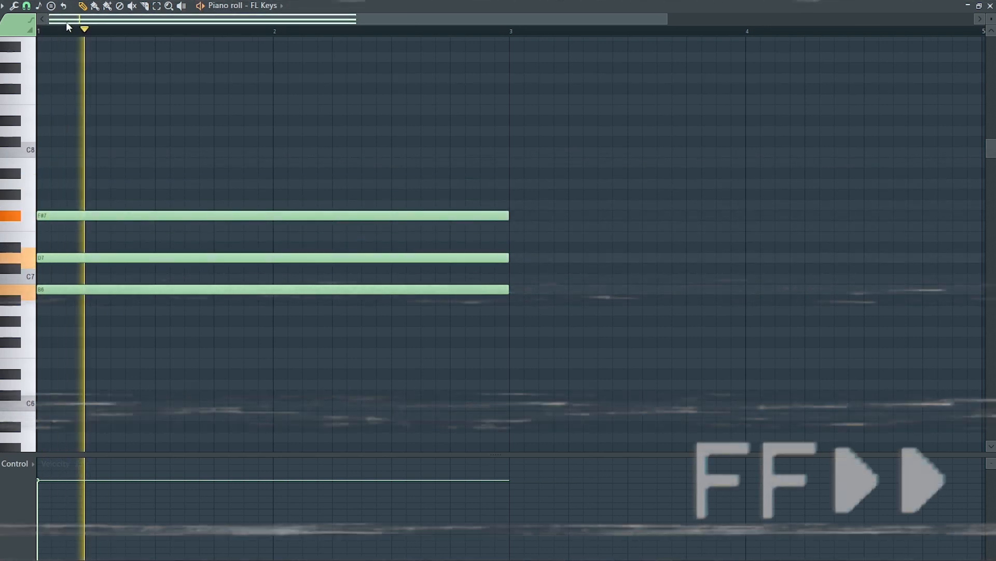
left_click_drag(316, 174, 426, 160)
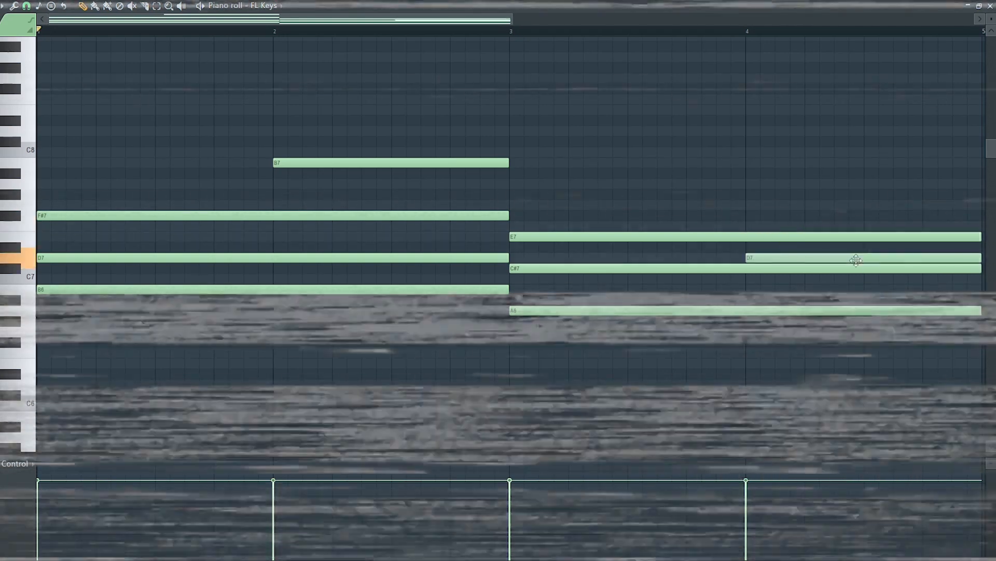
key("space")
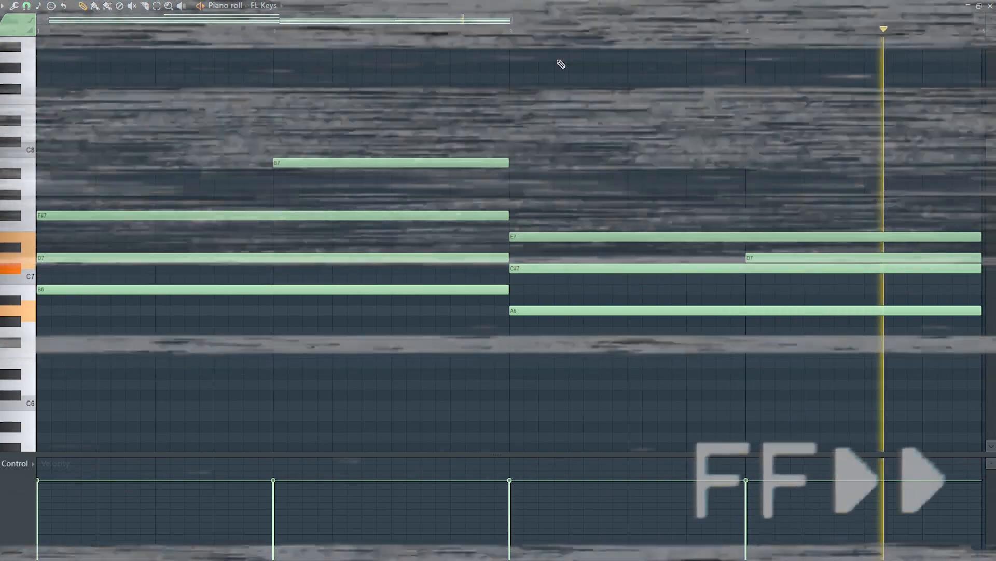
key("space")
- Add a two-bar D7-G7-B7 chord across bars 5 and 6 of the FL Keys pattern and play it back
left_click_drag(512, 20, 981, 33)
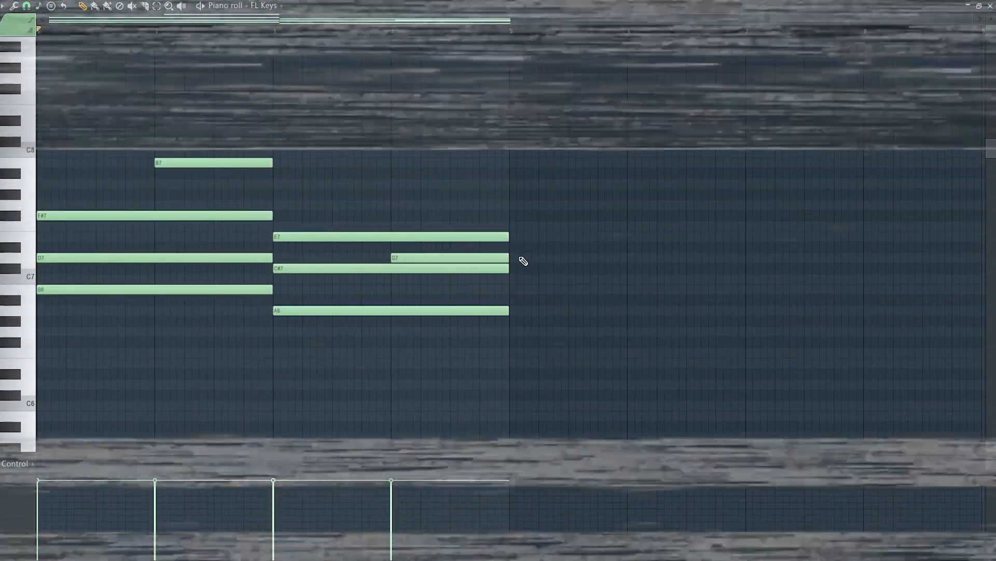
left_click(512, 257)
left_click_drag(628, 258, 745, 257)
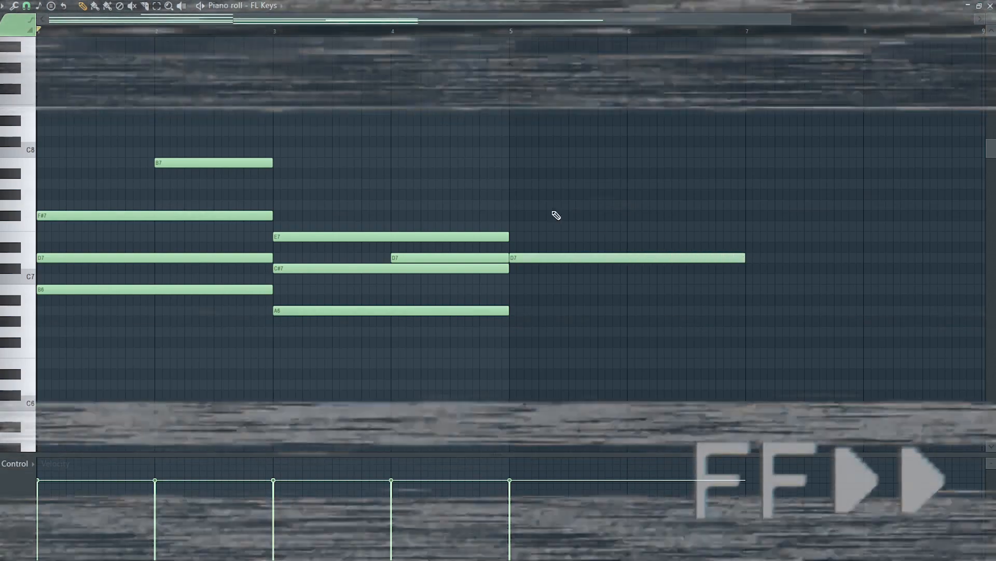
left_click_drag(511, 203, 541, 210)
right_click(543, 183)
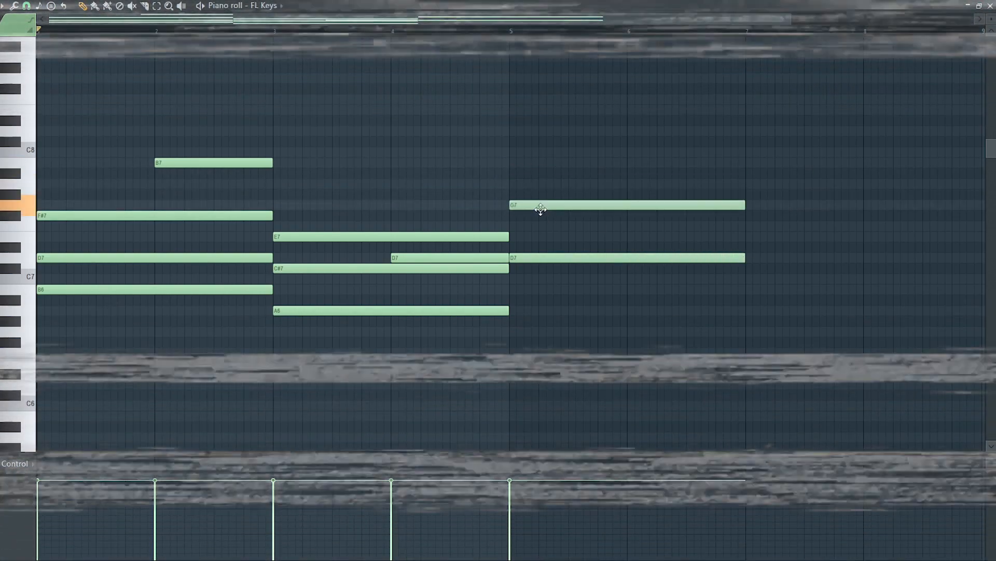
left_click(475, 99)
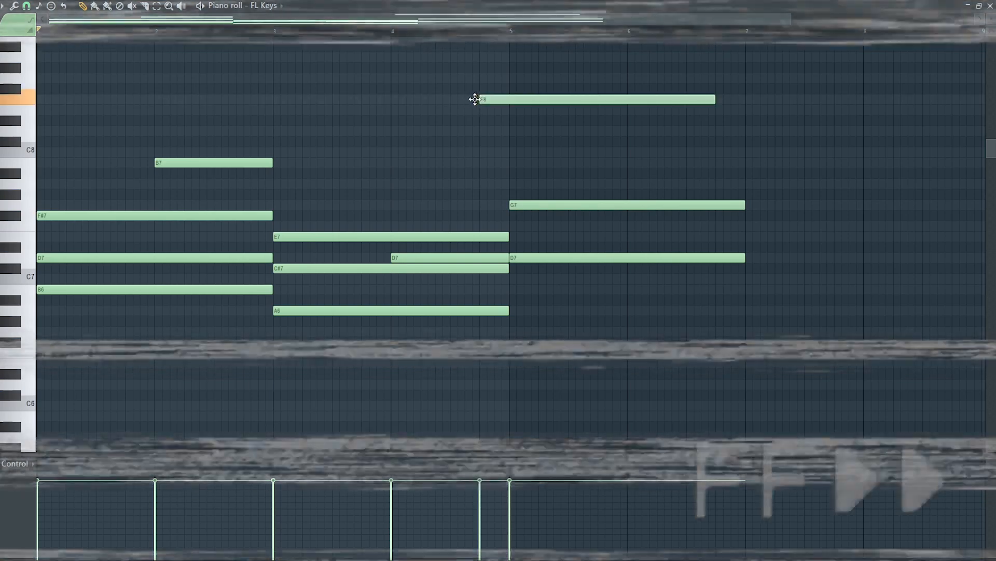
left_click_drag(475, 99, 503, 162)
key("space")
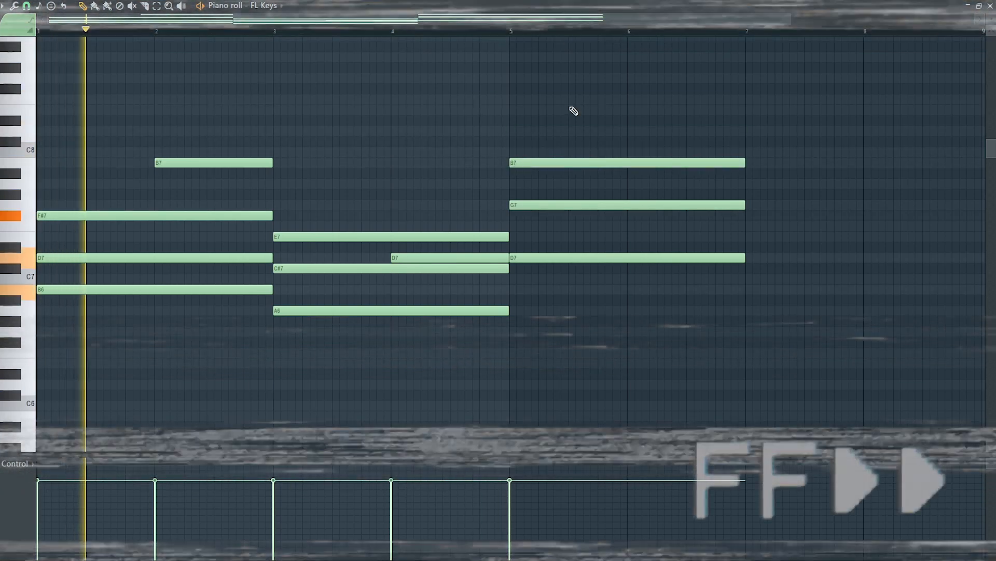
- Add half-bar D8 and C#8 melody notes above the chord in bar 6 and audition from bar 5
left_click(641, 120)
mouse_move(866, 121)
left_mouse_down()
mouse_move(671, 131)
mouse_move(689, 138)
left_mouse_up()
left_click(690, 139)
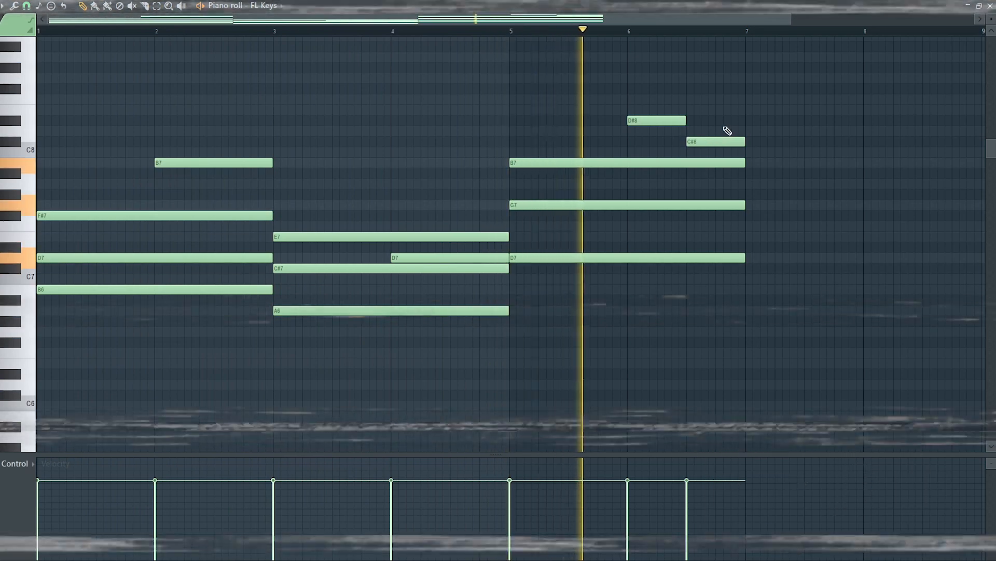
key("space")
left_click(665, 128)
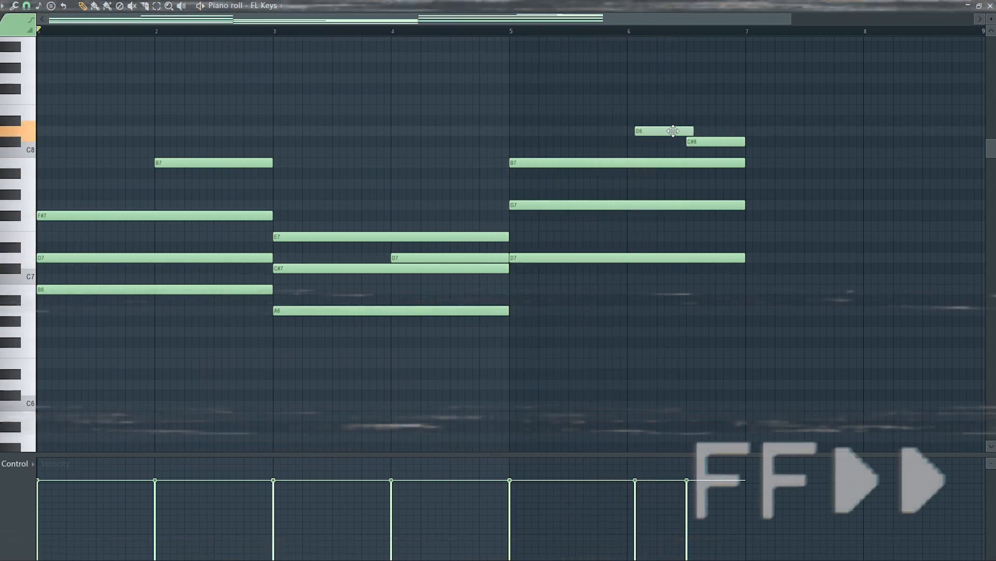
left_click(516, 30)
key("space")
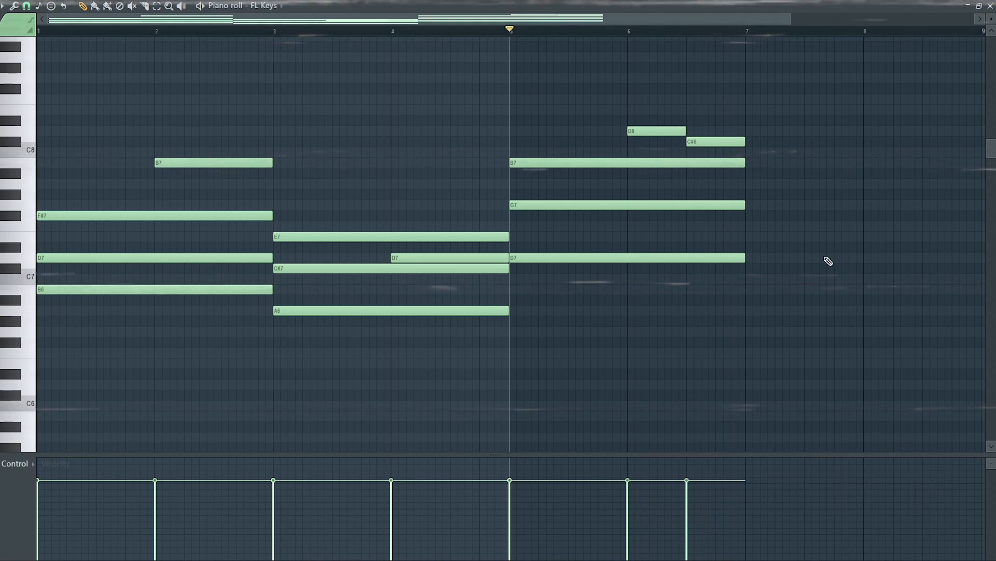
- Add a C#7-F#7-A7 chord across bars 7 and 8 with E7 in bar 8, and play back the FL Keys progression
left_click_drag(804, 269, 959, 273)
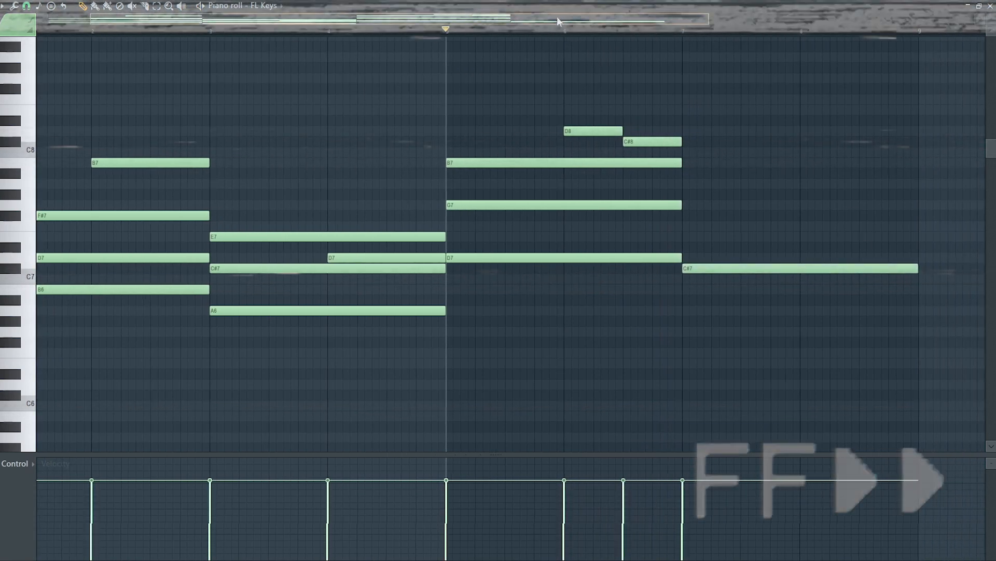
left_click_drag(558, 22, 511, 22)
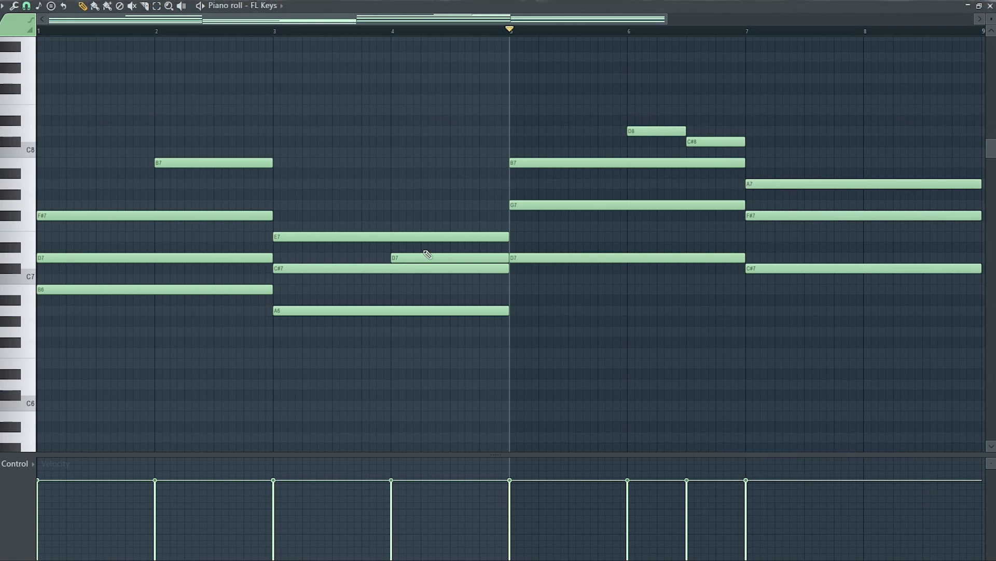
left_click(882, 237)
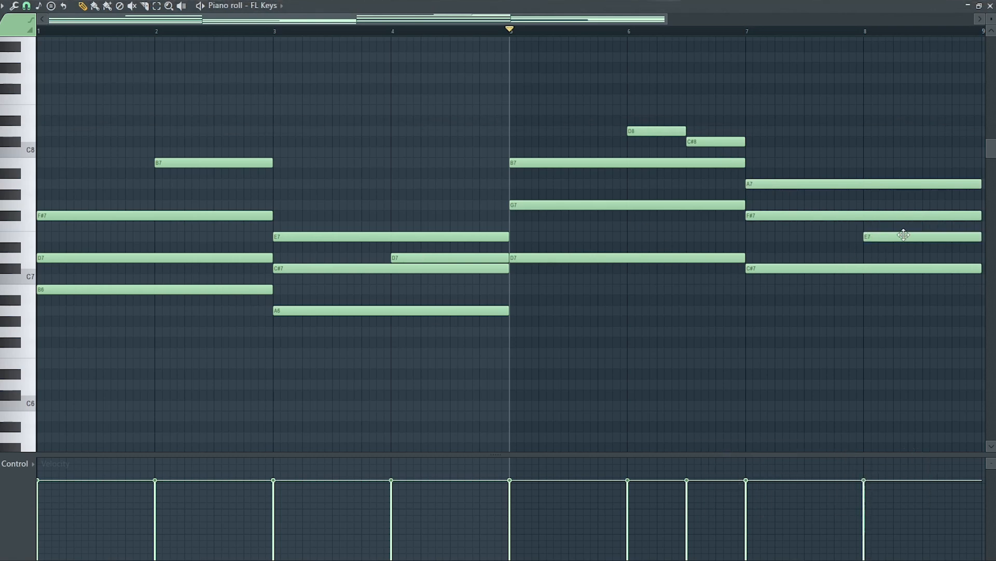
key("space")
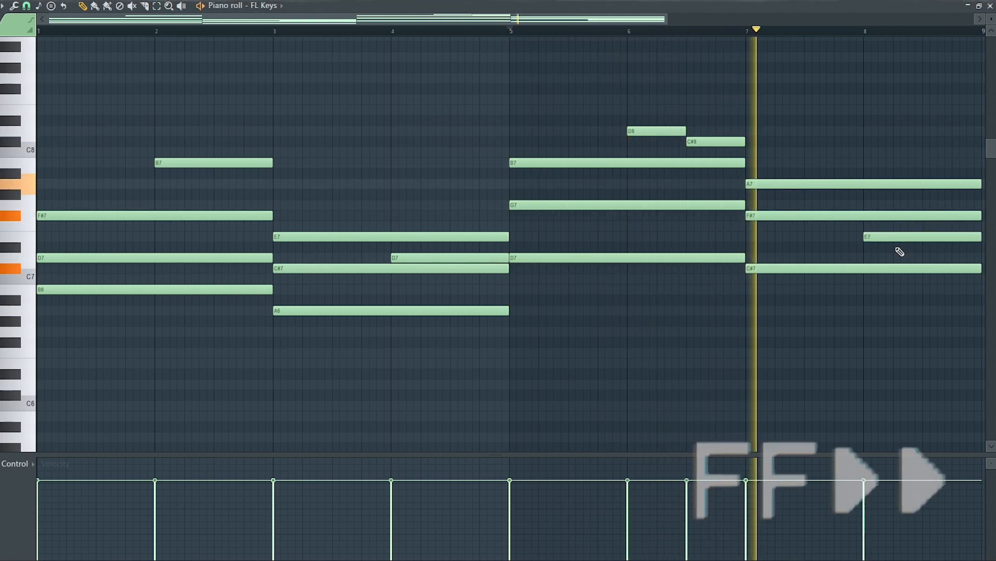
key("space")
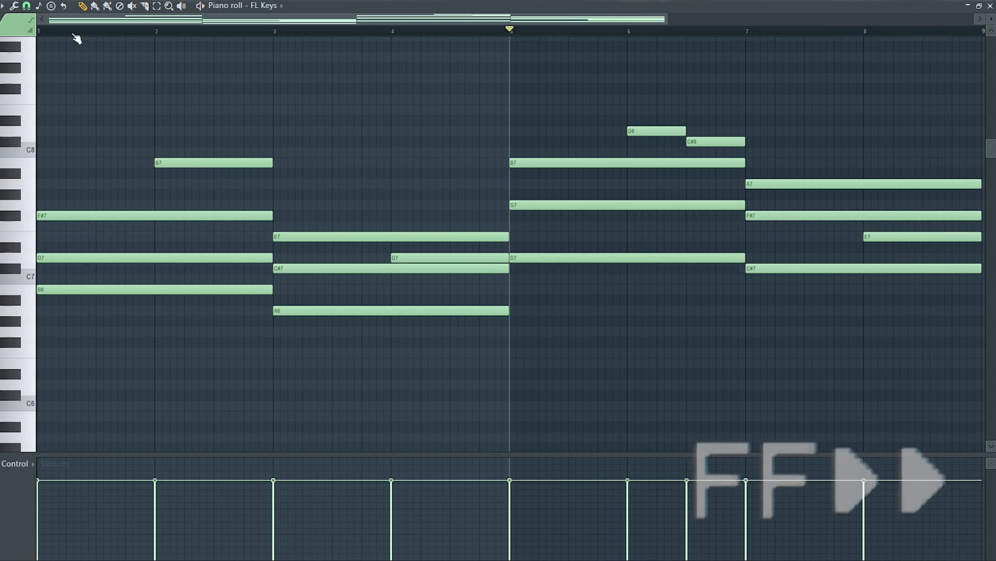
left_click(77, 33)
scroll(220, 123, "up", 1)
key("space")
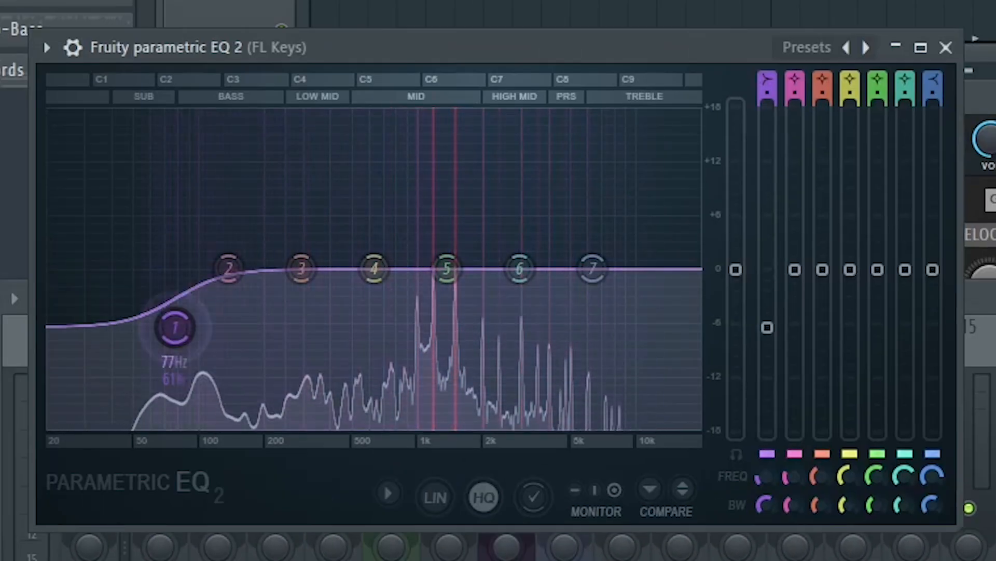
- Move EQ band 1 on the FL Keys track to cut more low end, and set its ValhallaRoom mix to 40.6%
left_click_drag(176, 327, 314, 424)
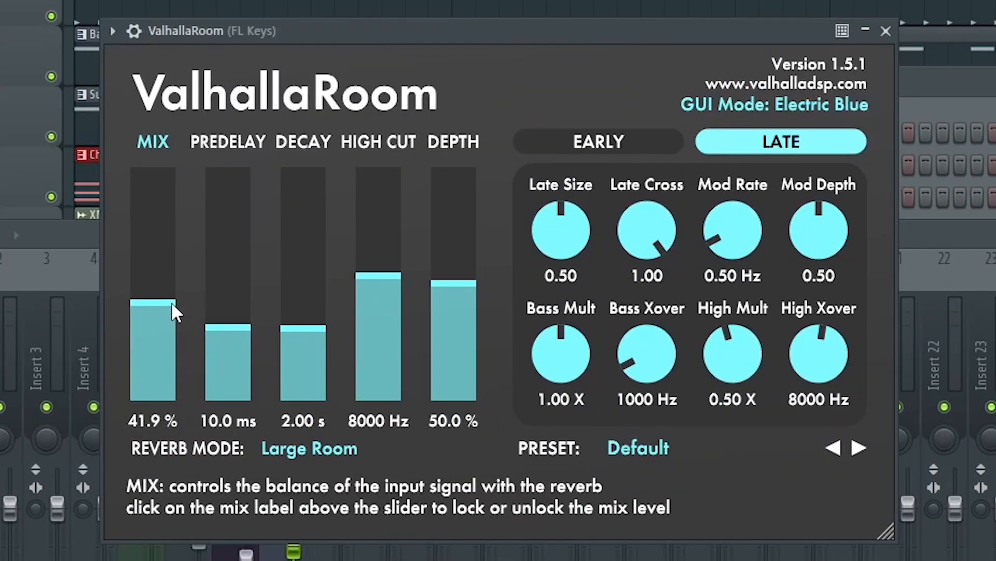
left_click_drag(172, 305, 176, 307)
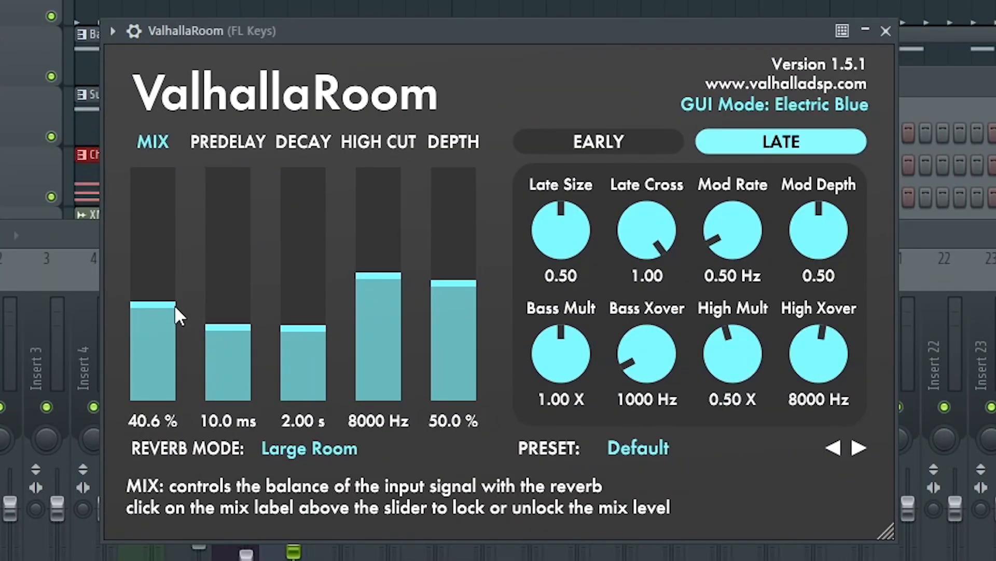
left_click(888, 34)
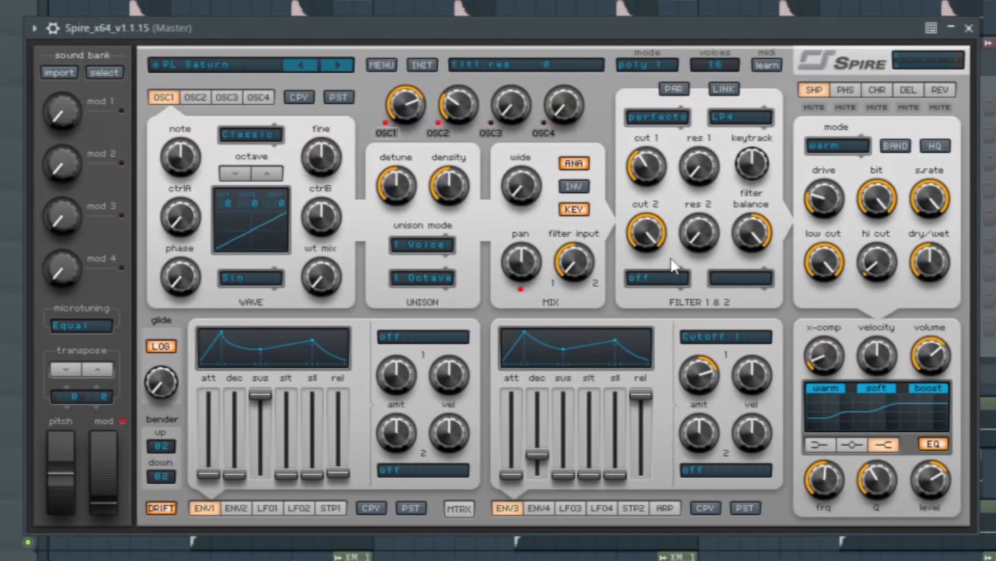
- Start a Spire arp in bar 1 with sixteenth notes on B5, F#6, D6 and C#6, and audition it
left_click(960, 29)
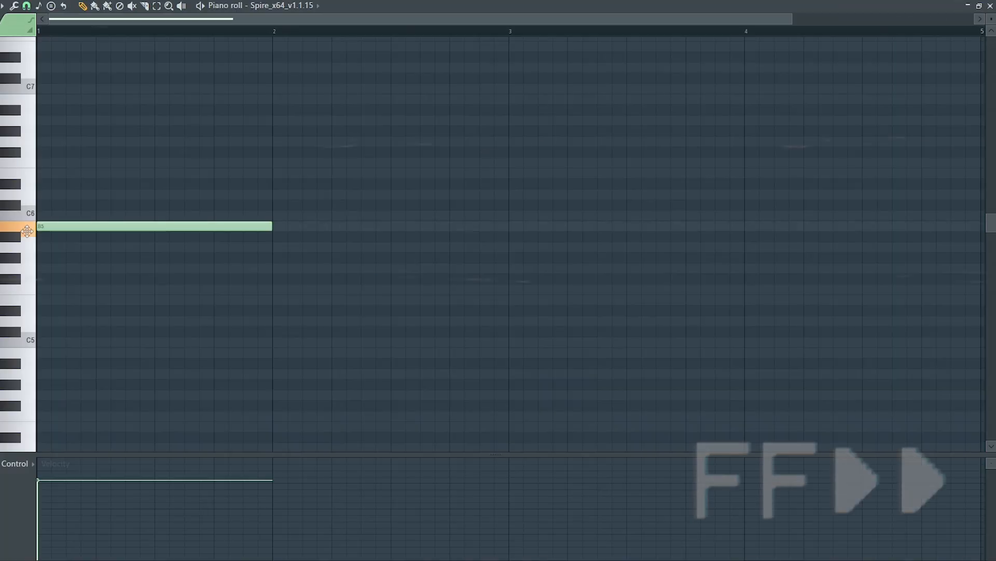
left_click_drag(268, 223, 49, 264)
scroll(47, 271, "up", 3)
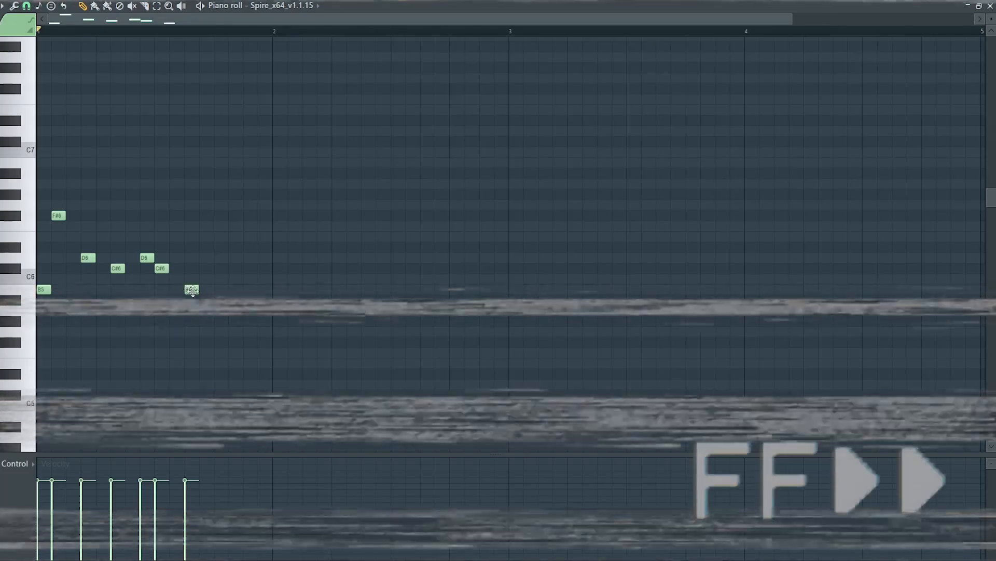
key("space")
key("space")
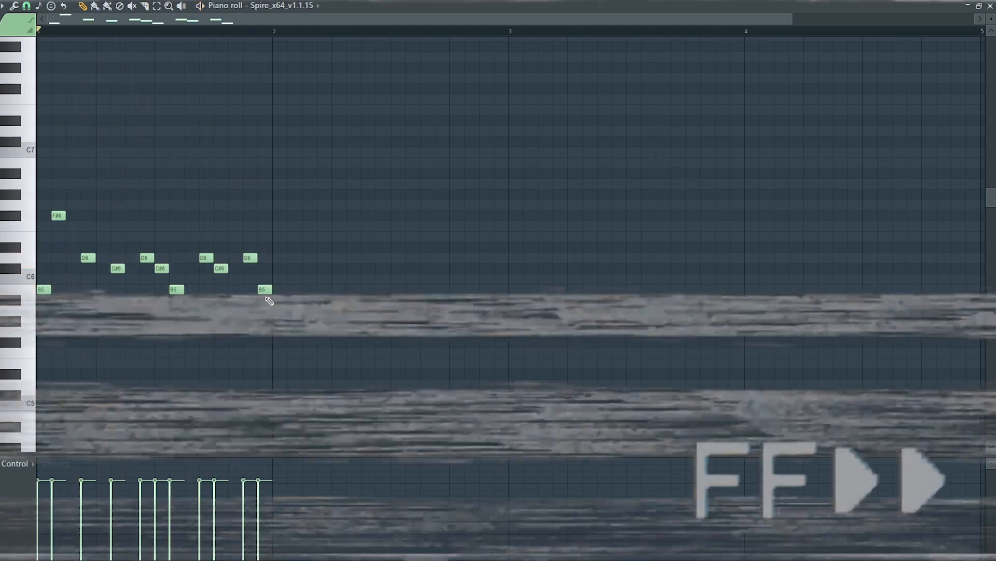
- Duplicate the one-bar Spire arp three times to fill four bars, and play it back
key("ctrl+a")
key("ctrl+b")
key("ctrl+b")
key("ctrl+b")
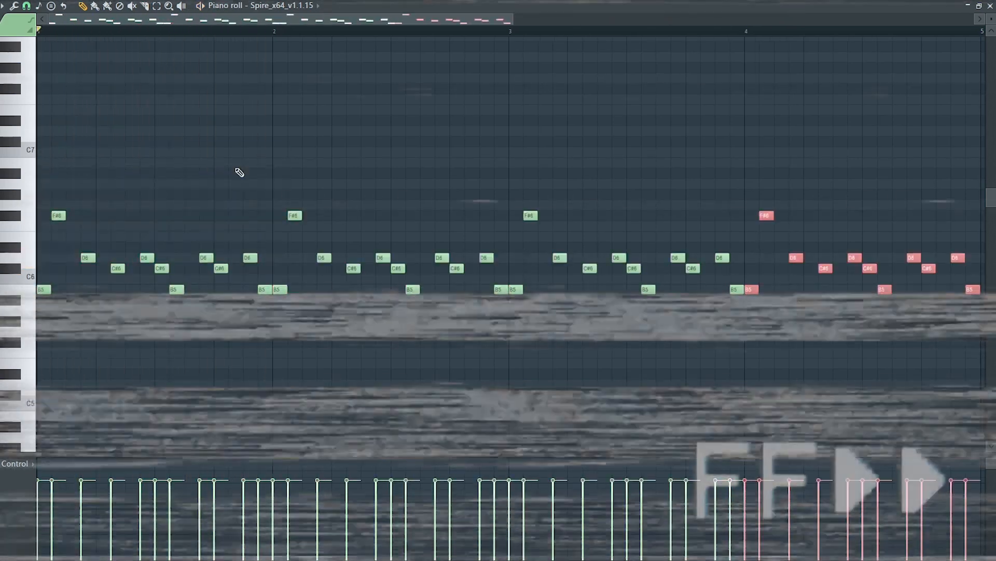
key("ctrl+d")
key("space")
key("space")
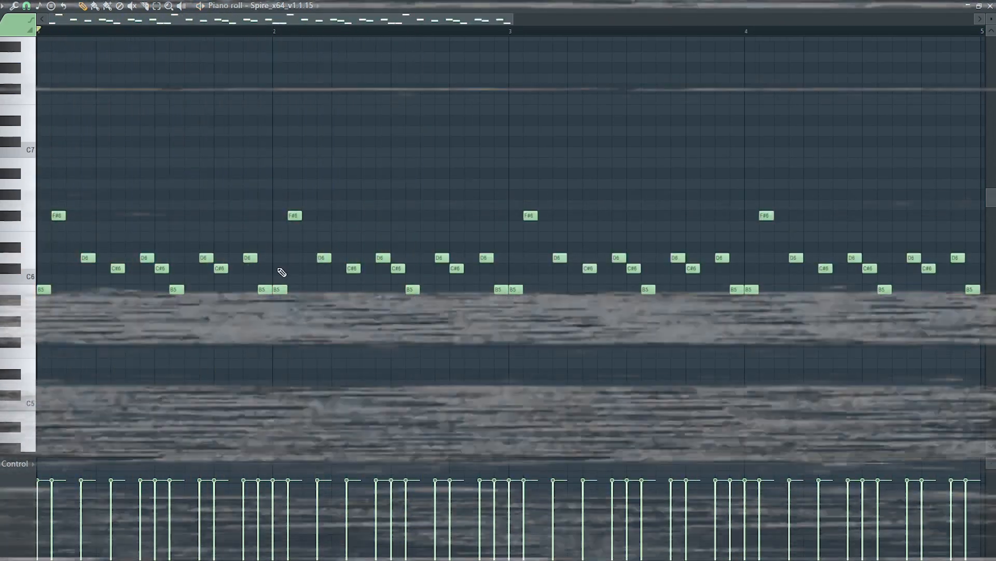
- Shorten the last B5 note in each of the four arp bars, and play the pattern
left_click(265, 289, "ctrl")
left_click(500, 289, "ctrl")
left_click_drag(737, 275, 732, 309)
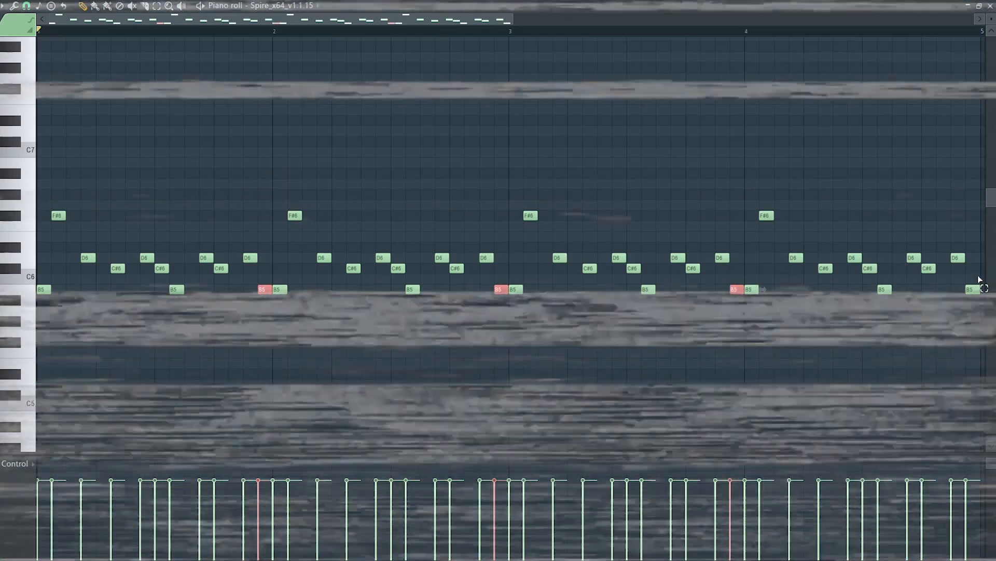
left_click_drag(978, 279, 975, 300)
key("ctrl+d")
scroll(851, 352, "down", 1)
key("space")
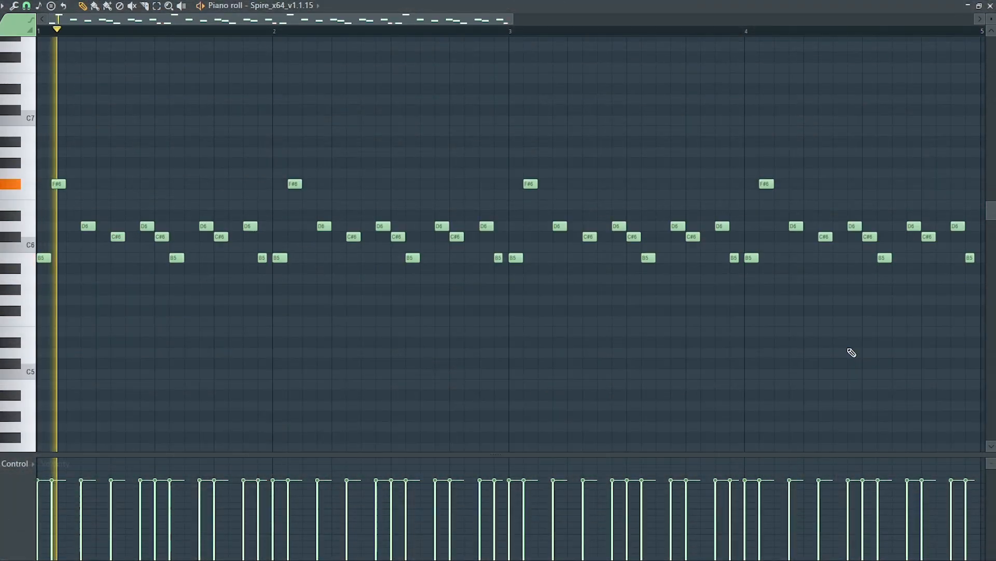
scroll(851, 352, "up", 1)
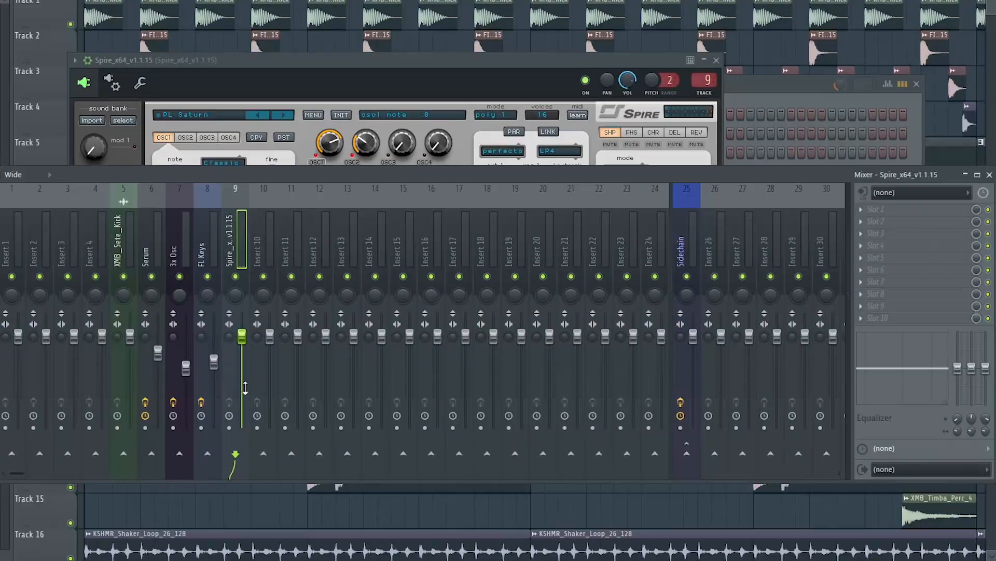
- Route the Spire mixer track to the Sidechain insert, and make band 1 of its EQ a Steep 6 high pass
right_click(693, 456)
left_click(724, 471)
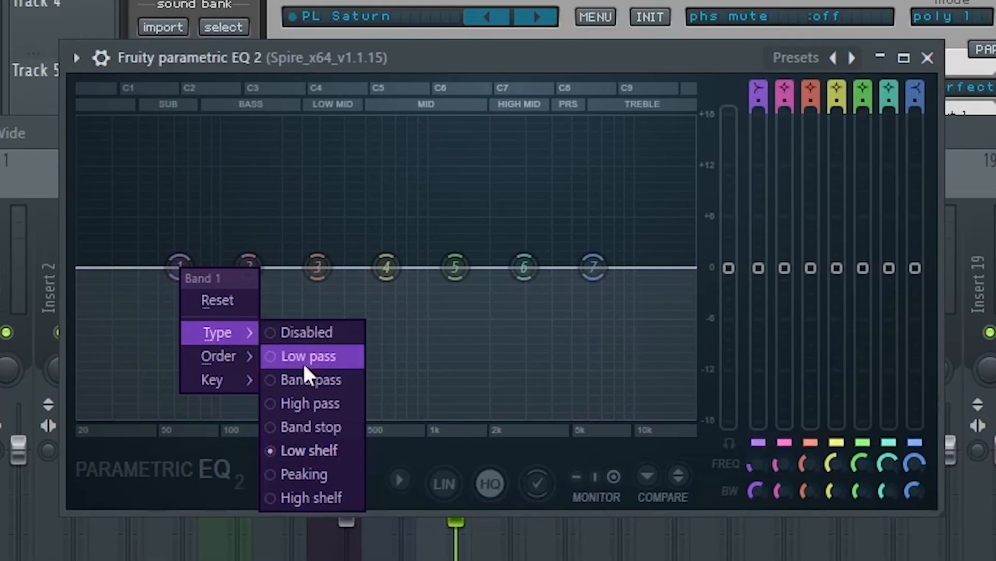
left_click(298, 400)
right_click(181, 260)
mouse_move(225, 363)
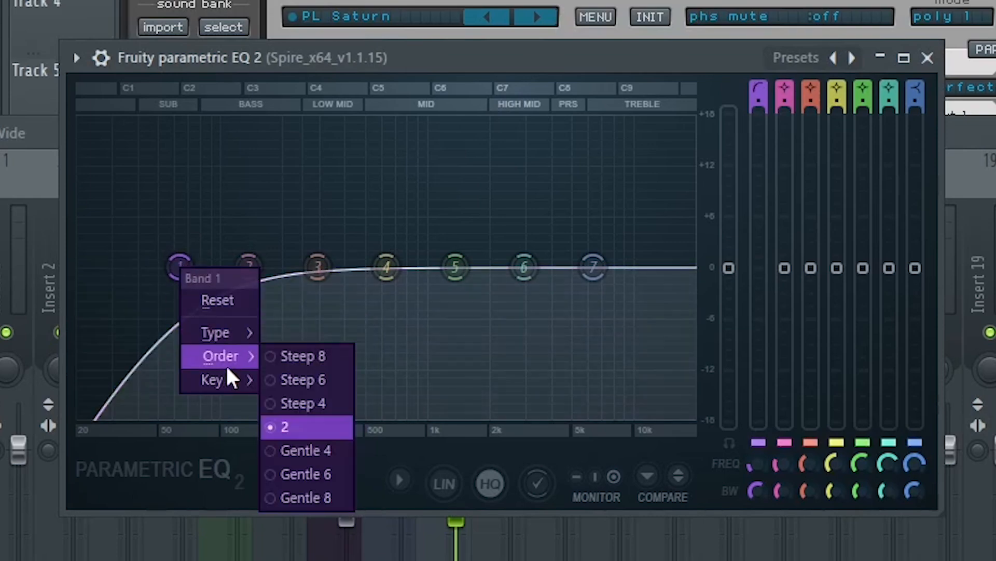
left_click(303, 379)
- Shape the Spire EQ with the high pass at about 430 Hz, a band 4 cut and a narrow band 5 boost at 1372 Hz
left_click_drag(179, 267, 394, 301)
scroll(353, 272, "up", 3)
scroll(353, 272, "down", 7)
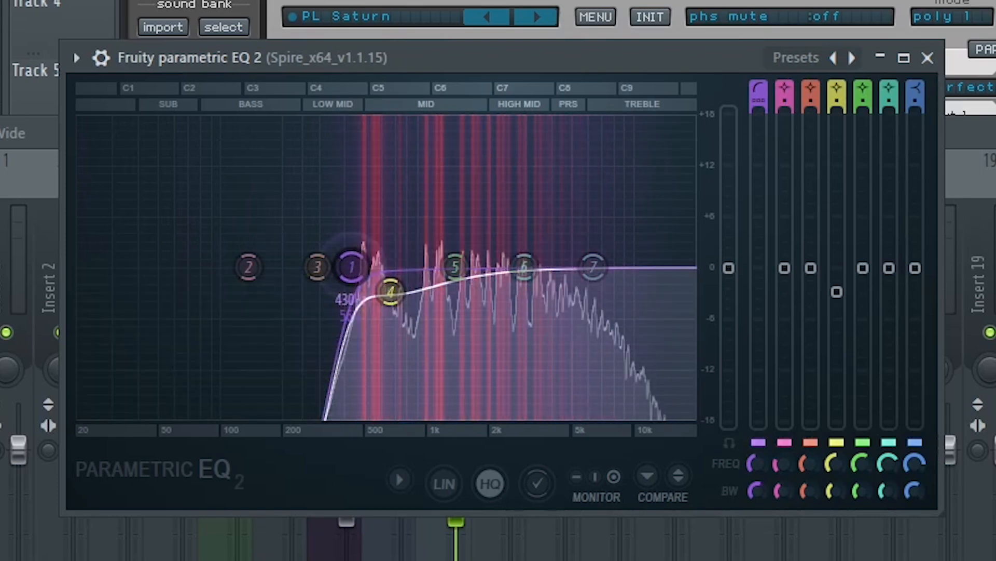
left_click_drag(455, 267, 455, 257)
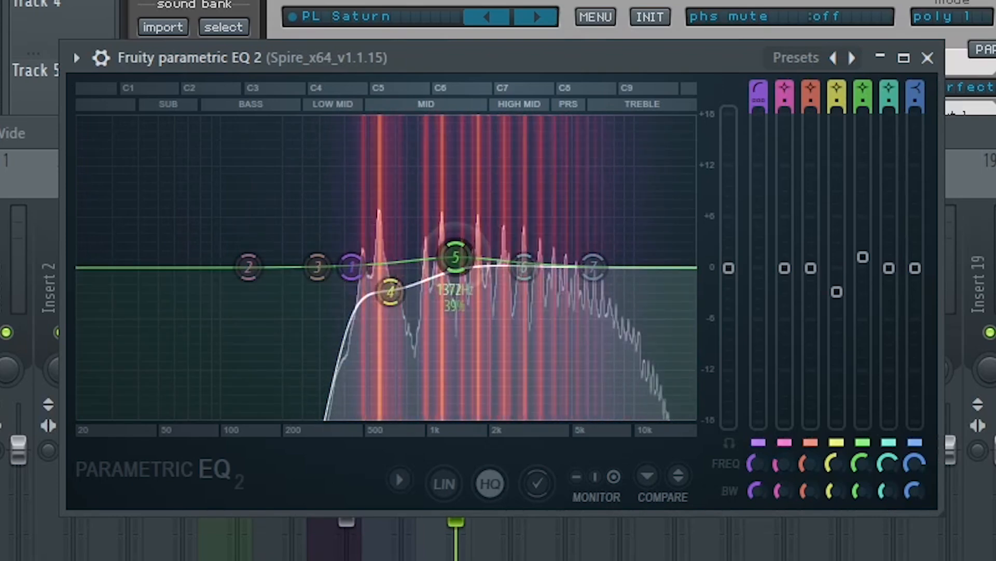
scroll(461, 260, "down", 4)
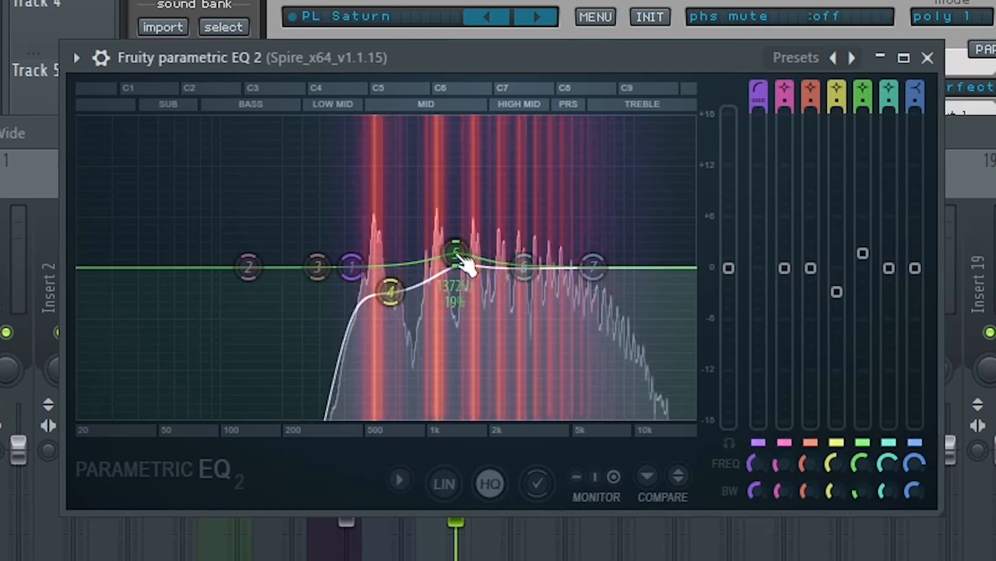
scroll(464, 262, "down", 3)
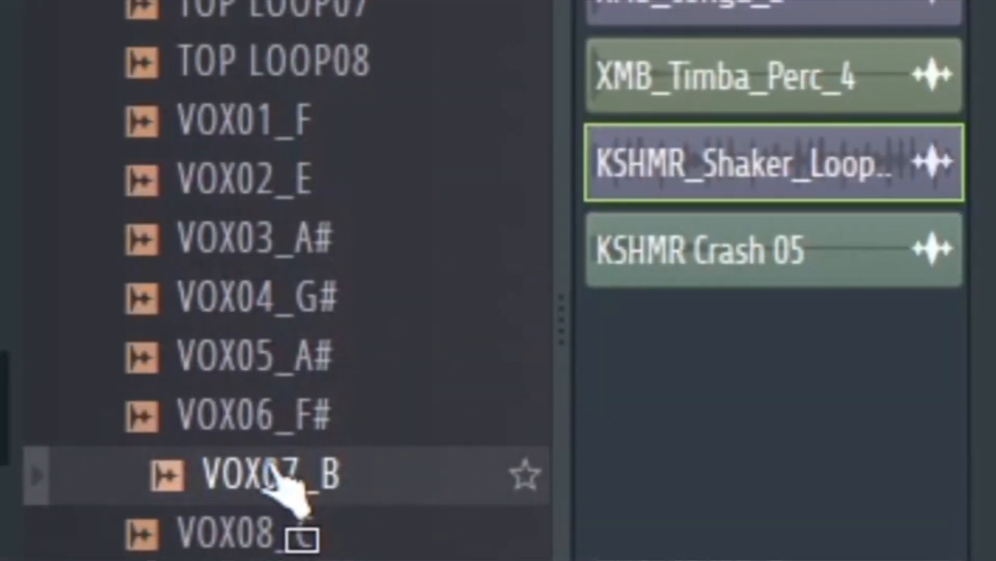
- Place the VOX07_B sample at bar 1 of Track 18 and adjust its clip volume during playback
left_click_drag(268, 470, 88, 381)
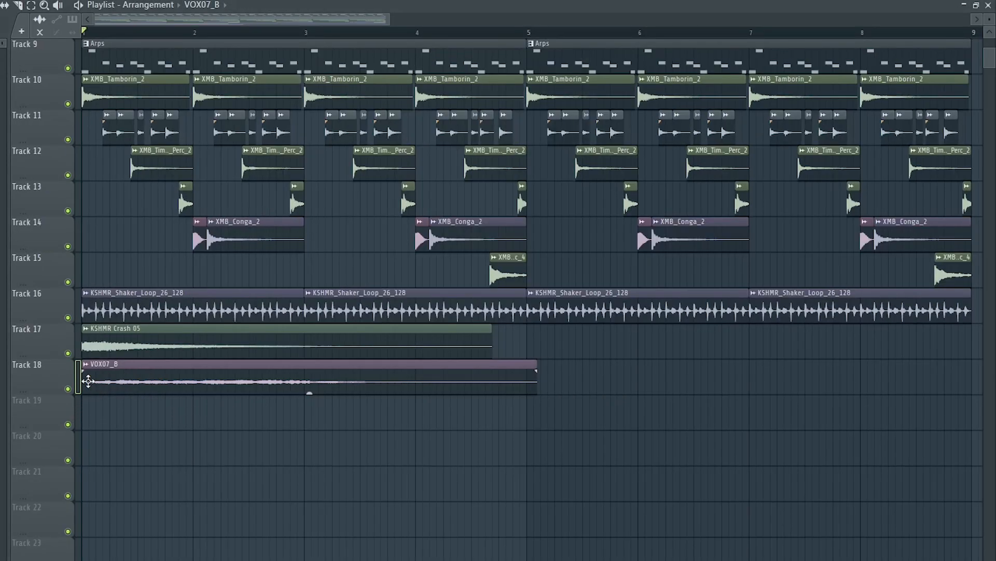
double_click(134, 383)
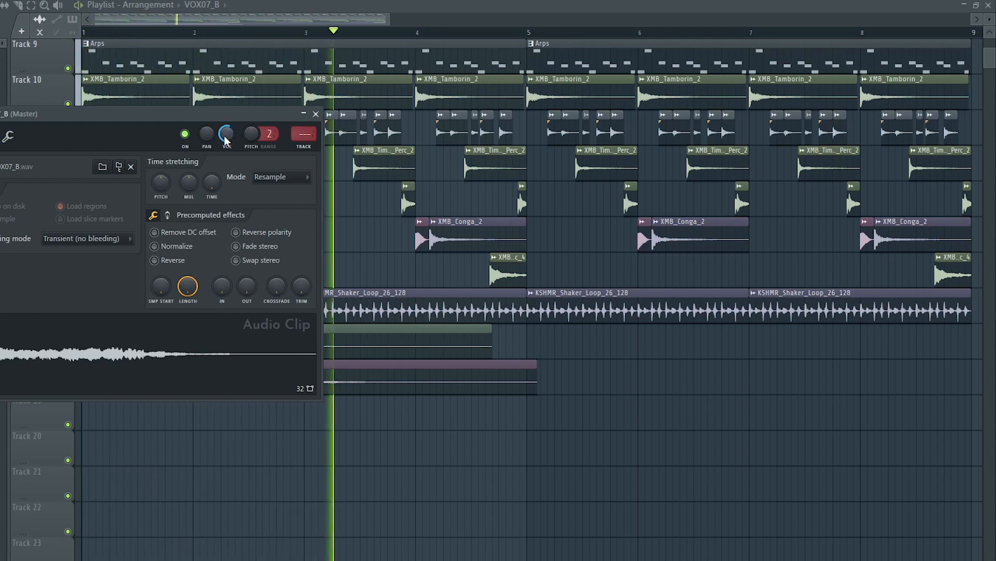
key("space")
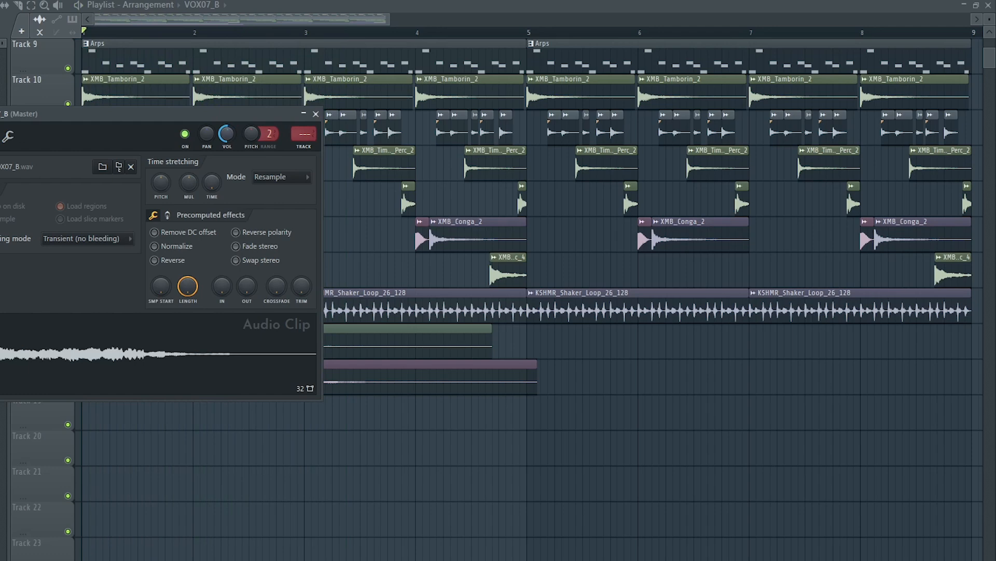
left_click(316, 115)
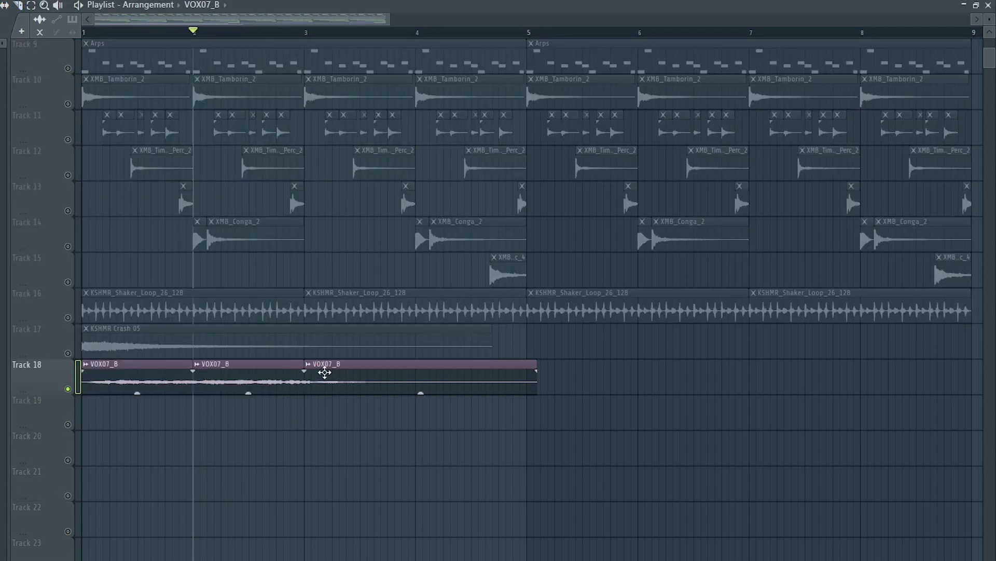
- Delete the VOX07_B slice from bar 3 onward, and repeat the one-bar vocal slices to fill bars 1 to 8 of Track 18
right_click(324, 373)
left_click_drag(331, 378, 259, 387)
key("ctrl+b")
key("ctrl+b")
left_click_drag(685, 379, 256, 373)
key("ctrl+b")
key("ctrl+b")
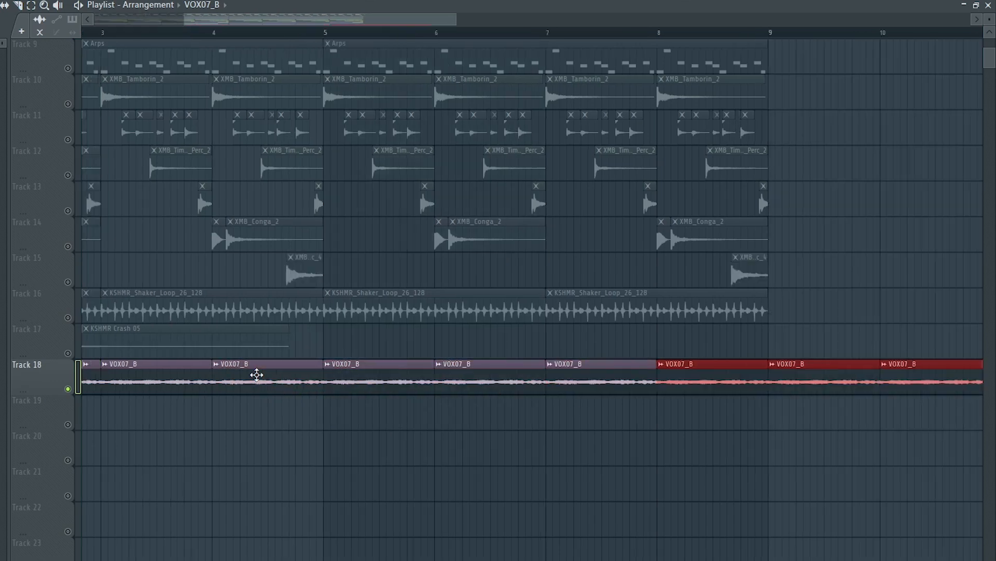
right_click(732, 383)
right_click(831, 390)
left_click_drag(357, 20, 257, 19)
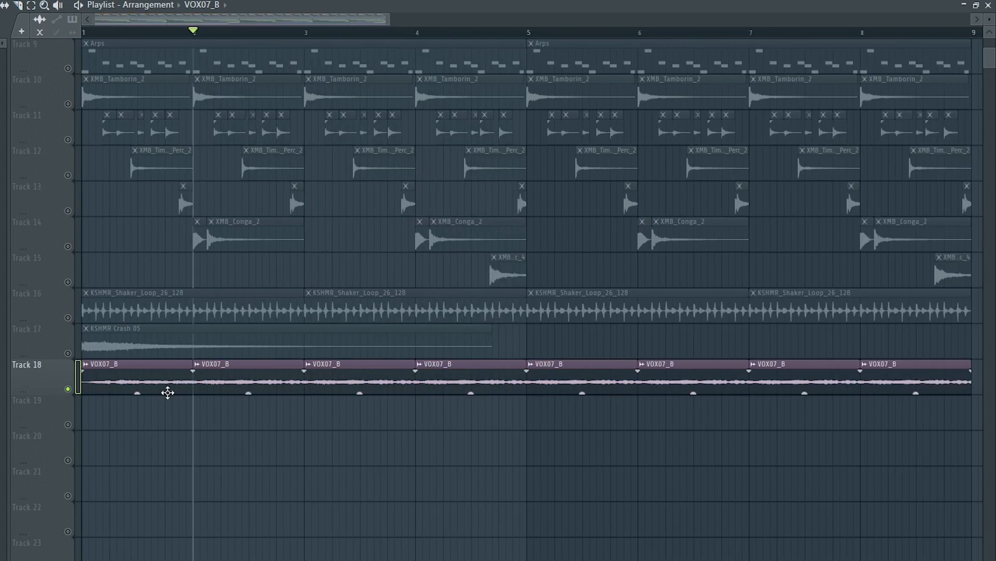
- Assign the VOX07_B clip to its own mixer track and route that track to the Sidechain insert
double_click(167, 389)
key("ctrl+l")
right_click(685, 498)
left_click(707, 516)
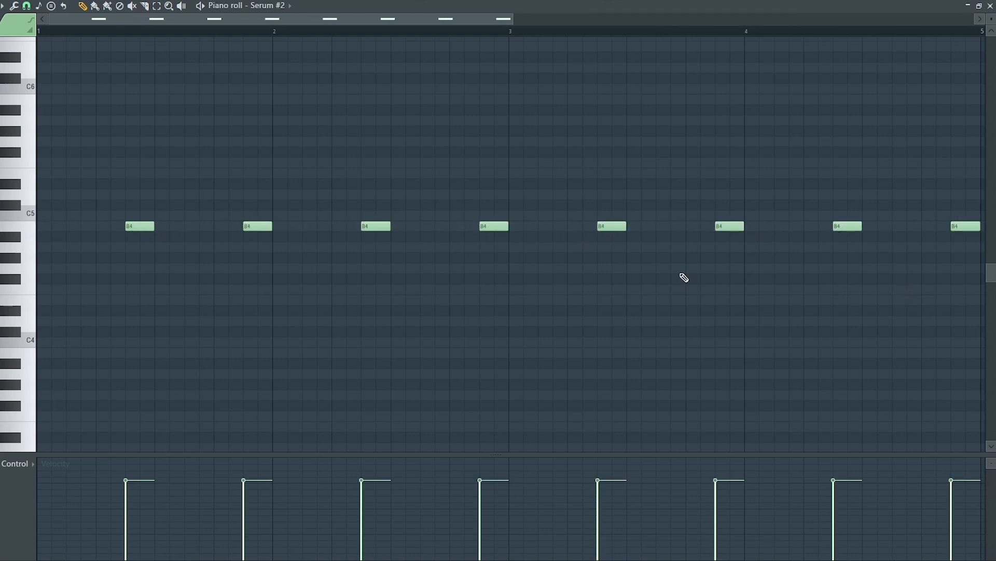
- Transpose all the B4 notes of the Serum #2 pattern up one octave to B5, and play it
left_click_drag(969, 261, 91, 184)
key("ctrl+Up")
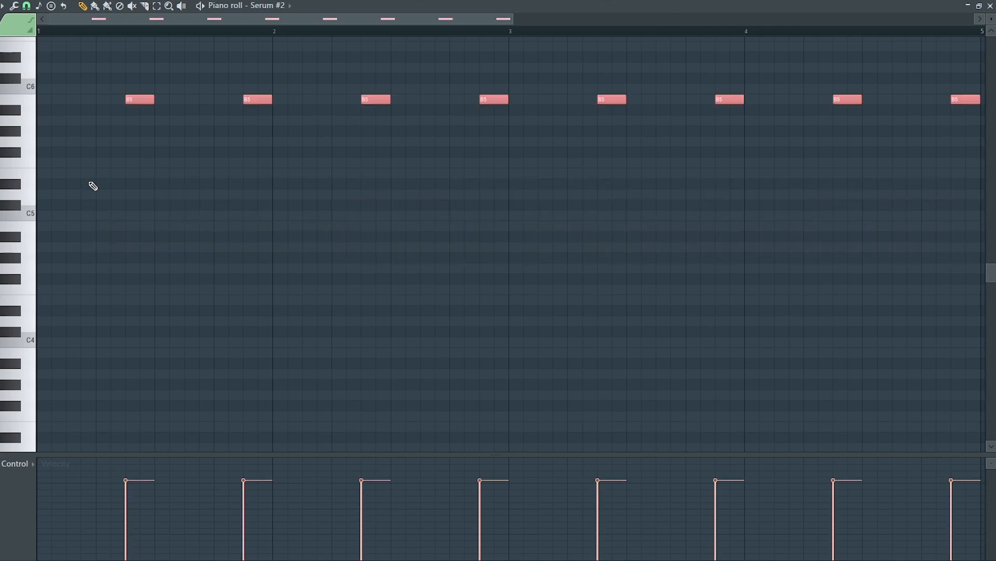
scroll(120, 183, "up", 3)
key("ctrl+d")
scroll(384, 124, "up", 1)
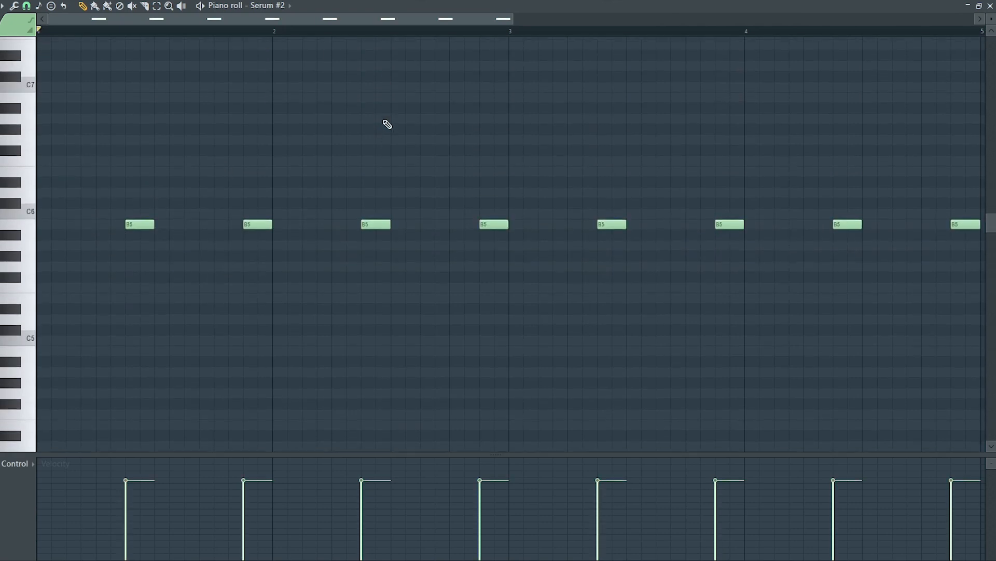
key("space")
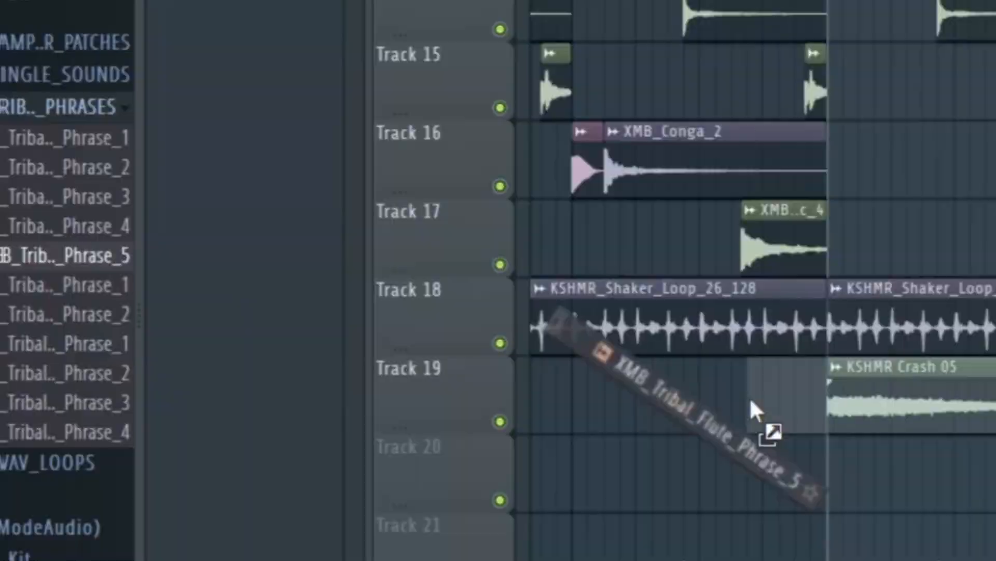
- Add the XMB_Tribal_Flute_Phrase_5 loop to the playlist and open its clip settings
left_click_drag(181, 349, 220, 384)
double_click(279, 379)
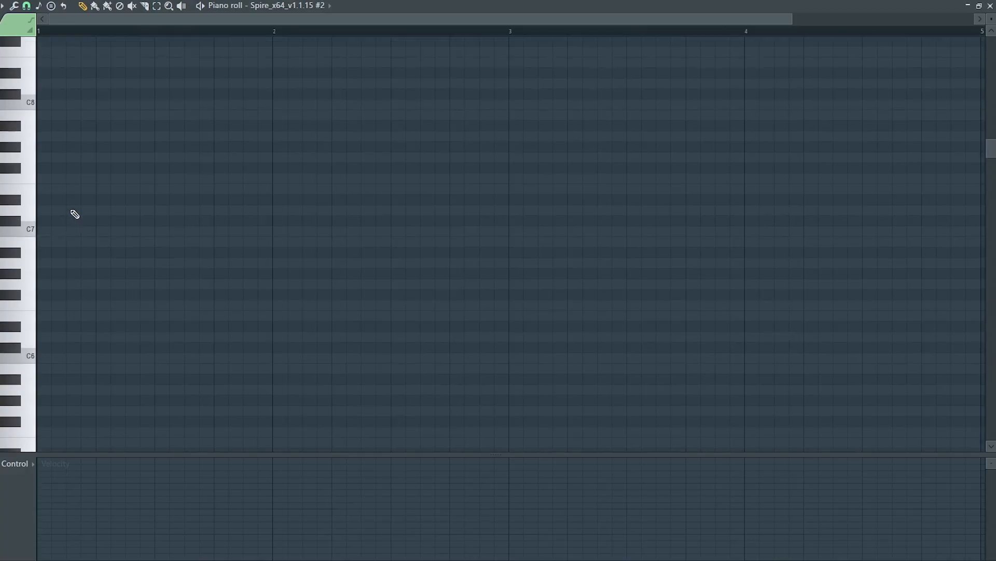
- Draw a sustained four-bar B7 pad note for the second Spire instrument and play it back
left_click(42, 215)
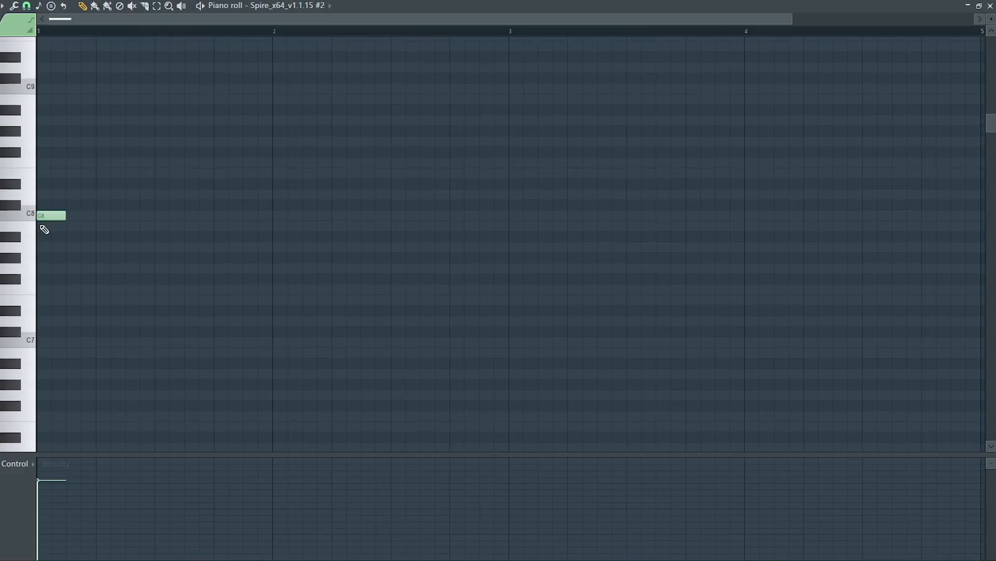
left_click_drag(64, 228, 825, 267)
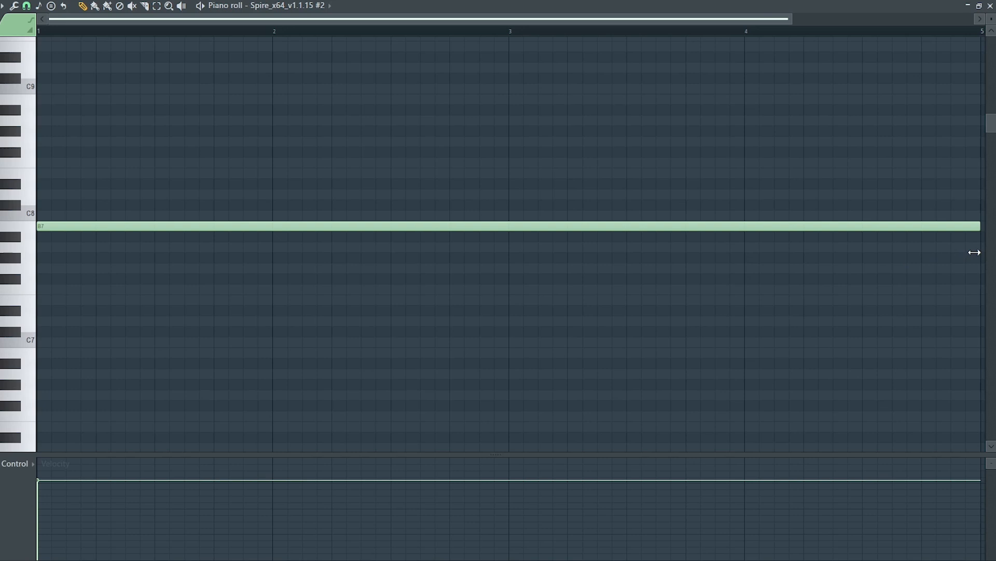
key("space")
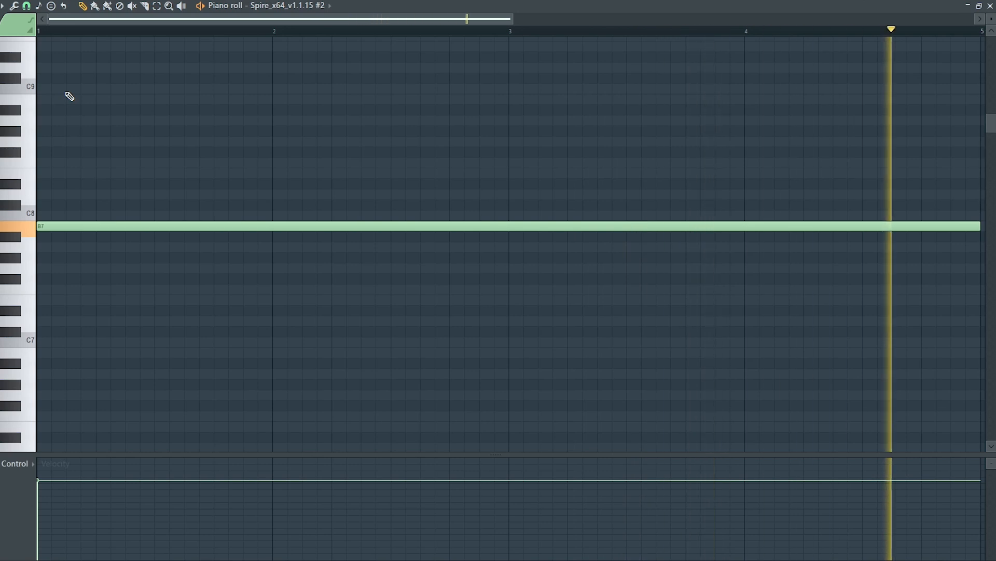
key("space")
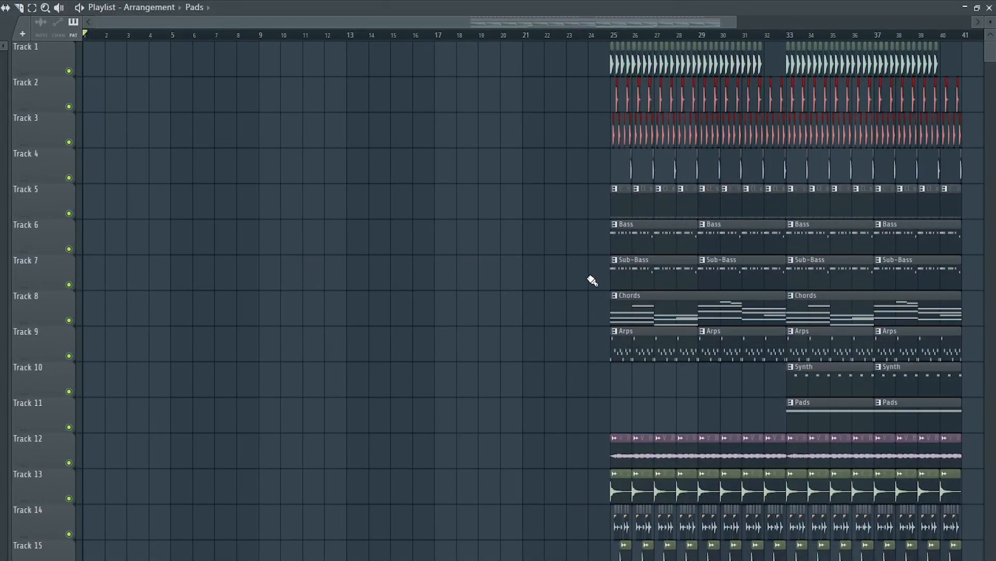
- Duplicate the Chords, Pads, VOX07_B and selected percussion clips from bars 25 to 40, and move the copies to start at bar 1
left_click(682, 314)
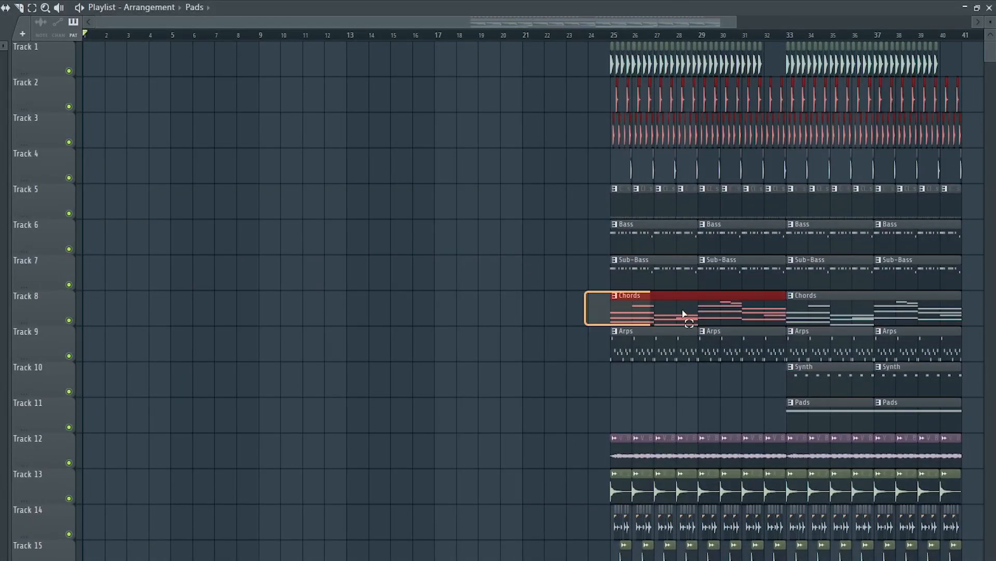
left_click_drag(682, 314, 960, 311)
left_click_drag(583, 217, 934, 231)
left_click_drag(535, 436, 943, 492)
left_click_drag(595, 539, 965, 538)
key("ctrl+b")
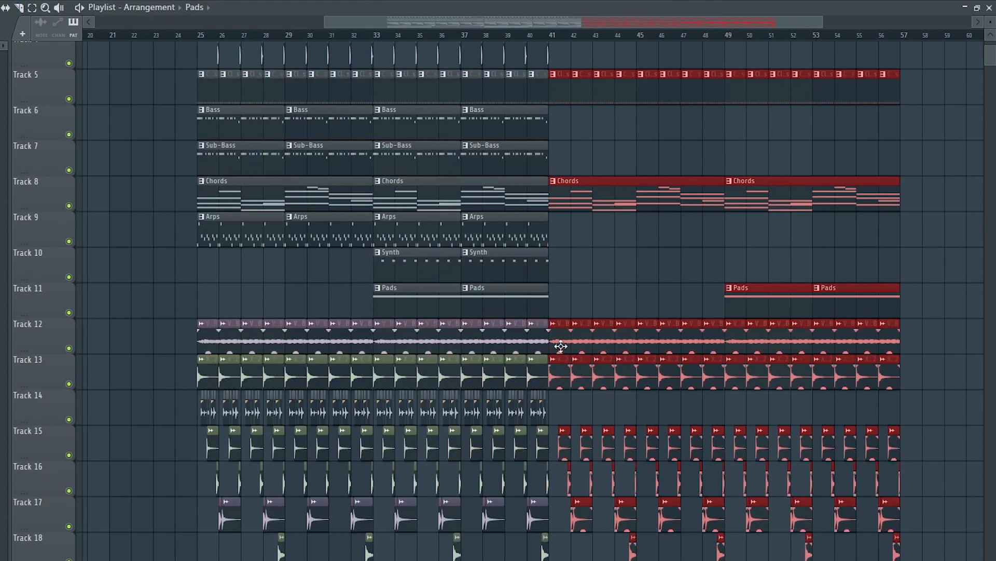
left_click_drag(561, 346, 107, 276)
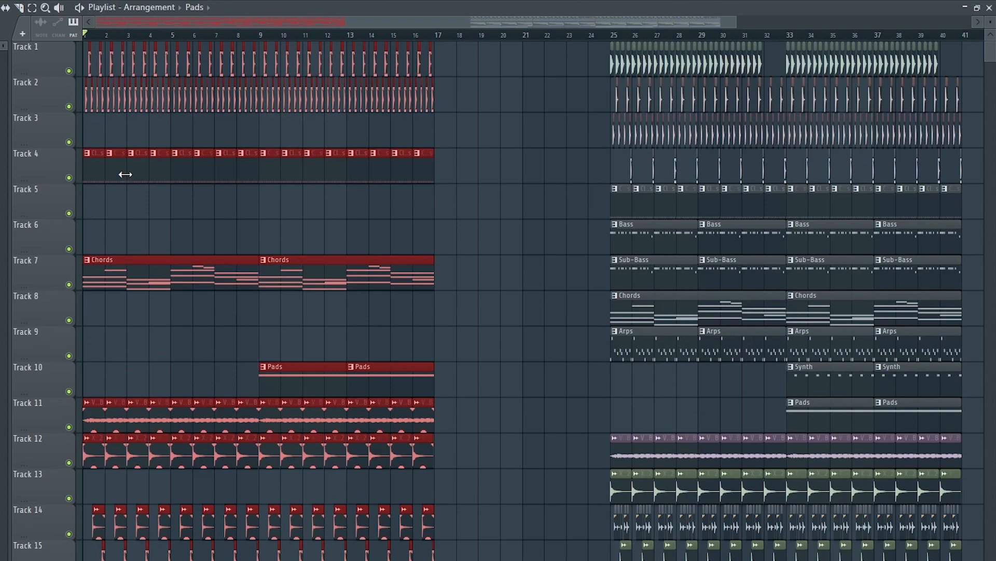
- Move the copied intro clips down one track and place two more Pads clips at bars 1 and 5
left_click_drag(104, 202, 104, 238)
left_click(268, 388)
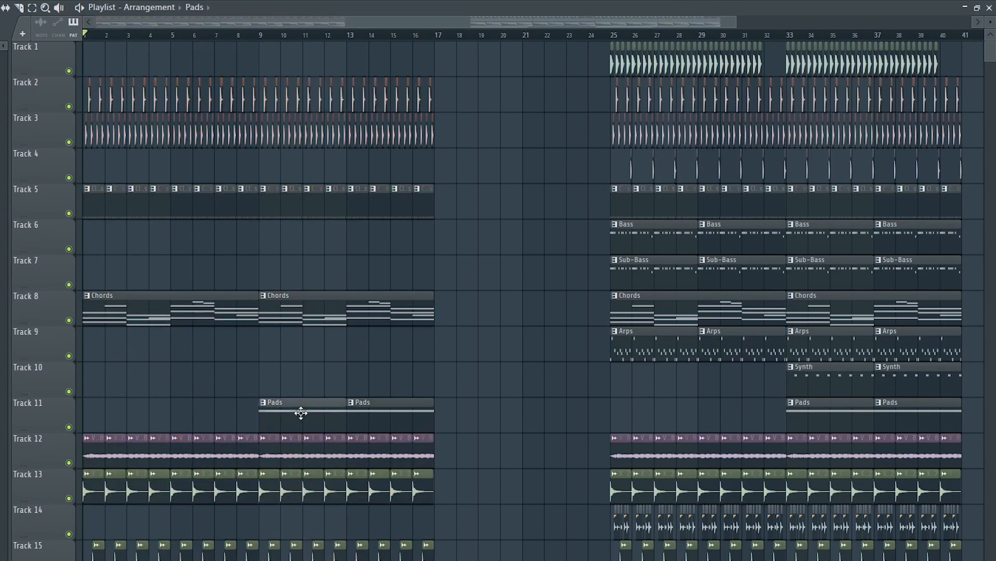
left_click_drag(301, 413, 124, 413)
left_click(191, 413)
- Move the intro's Pads, VOX07_B and percussion clips up two tracks so that the Pads sit on Track 9
scroll(465, 374, "down", 5)
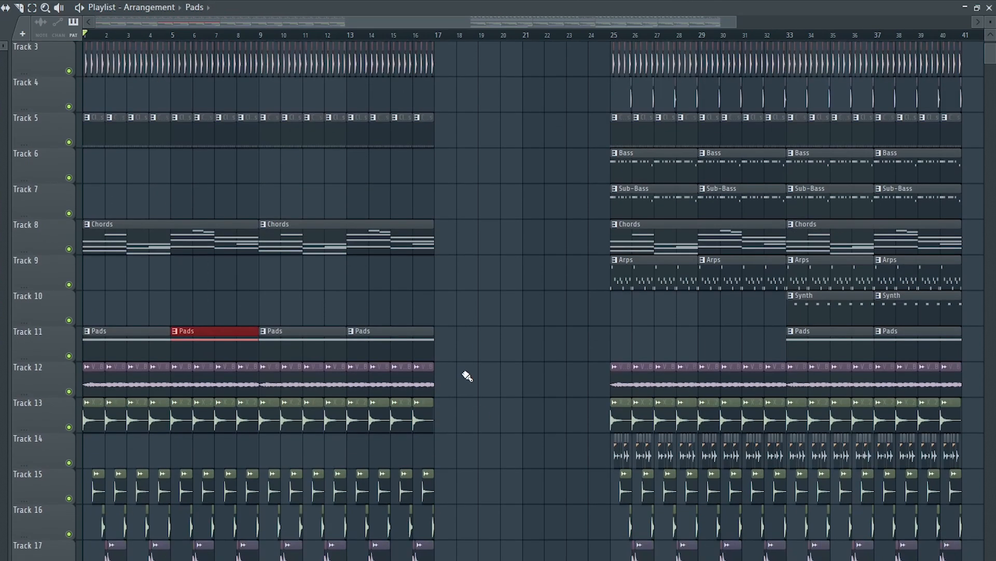
left_click_drag(473, 549, 12, 195)
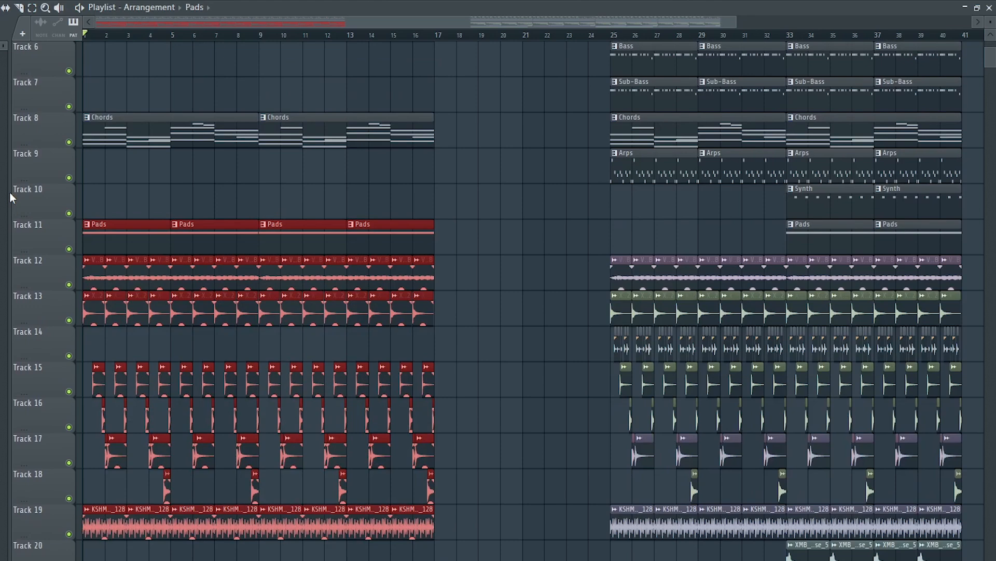
key("shift+Up")
key("shift+Up")
scroll(14, 197, "up", 5)
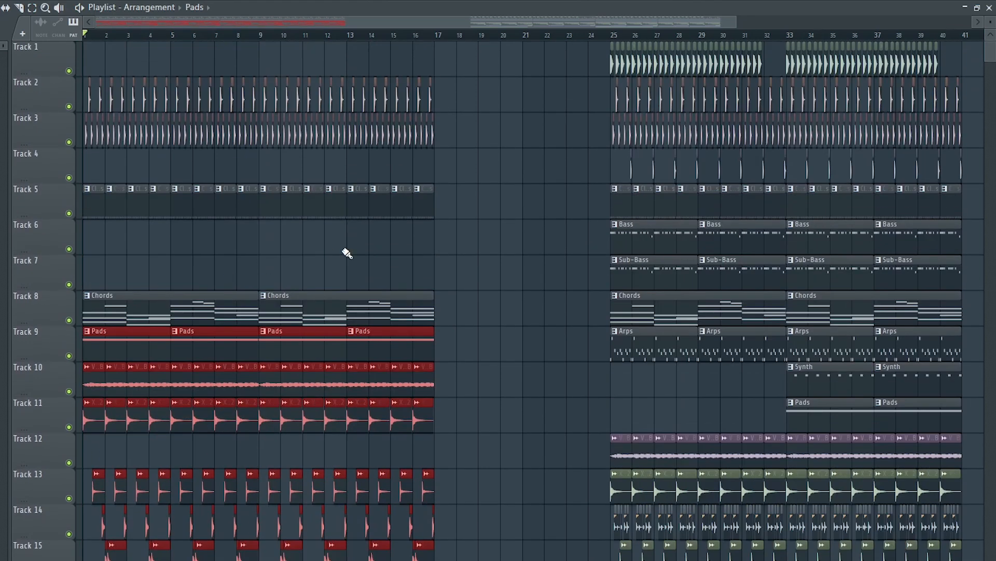
- Copy the first run of kick clips and two Bass clips from bar 25 to bar 9, and play them
left_click_drag(596, 58, 767, 69)
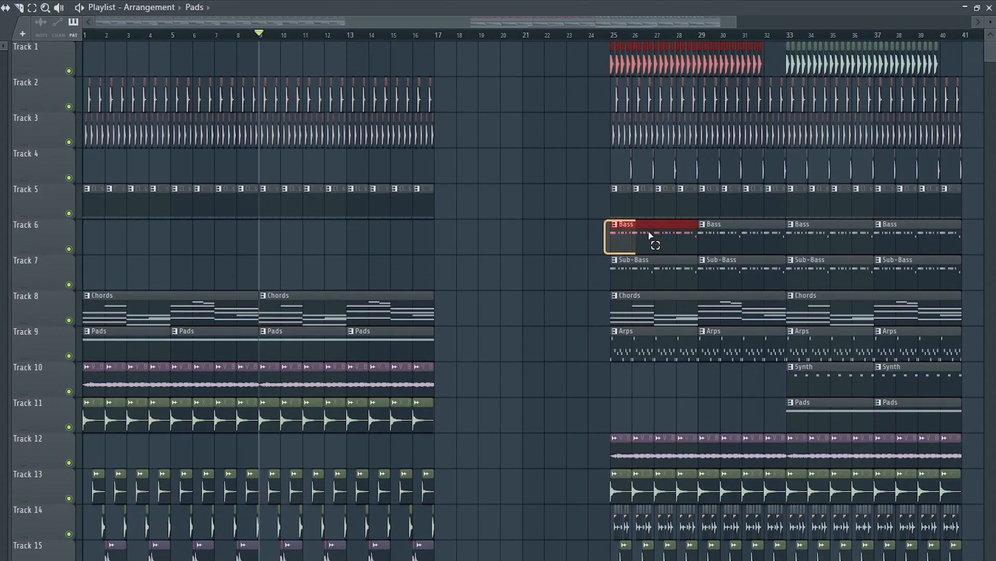
left_click_drag(675, 228, 263, 236)
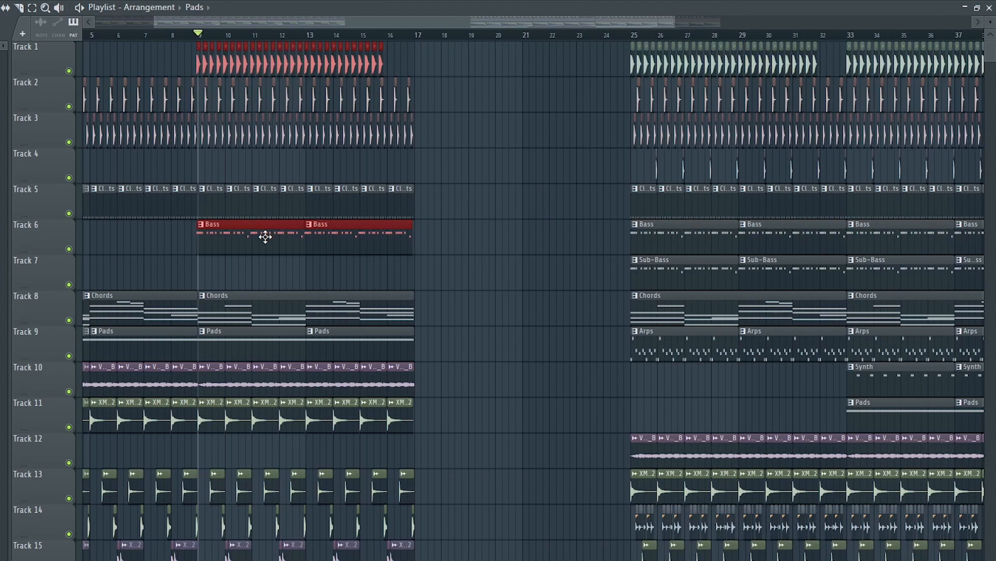
scroll(262, 235, "up", 8)
key("space")
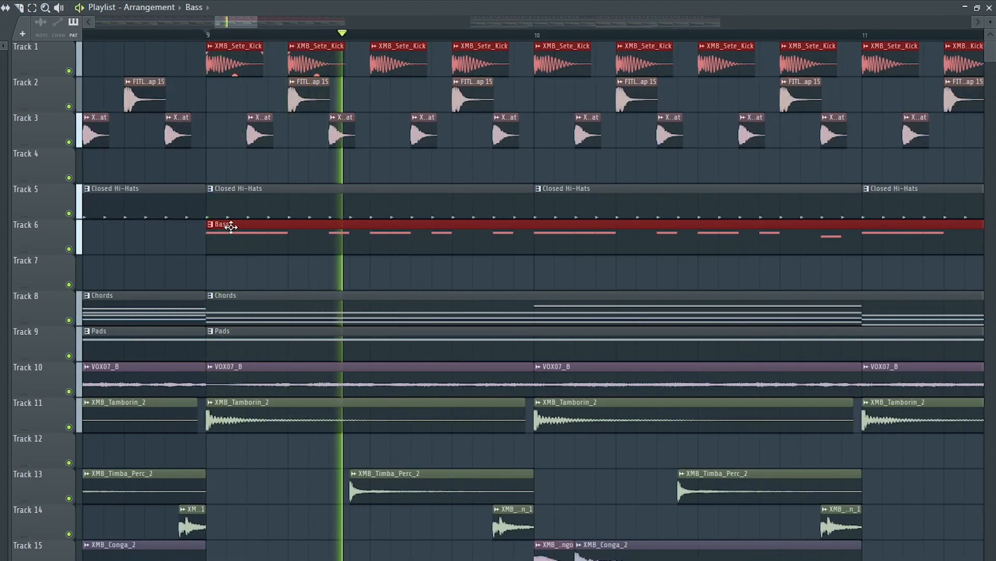
key("space")
- Place the KSHMR Exhaust 06 sample at bar 9 on Track 16, and play it with its clip settings open
scroll(231, 227, "down", 7)
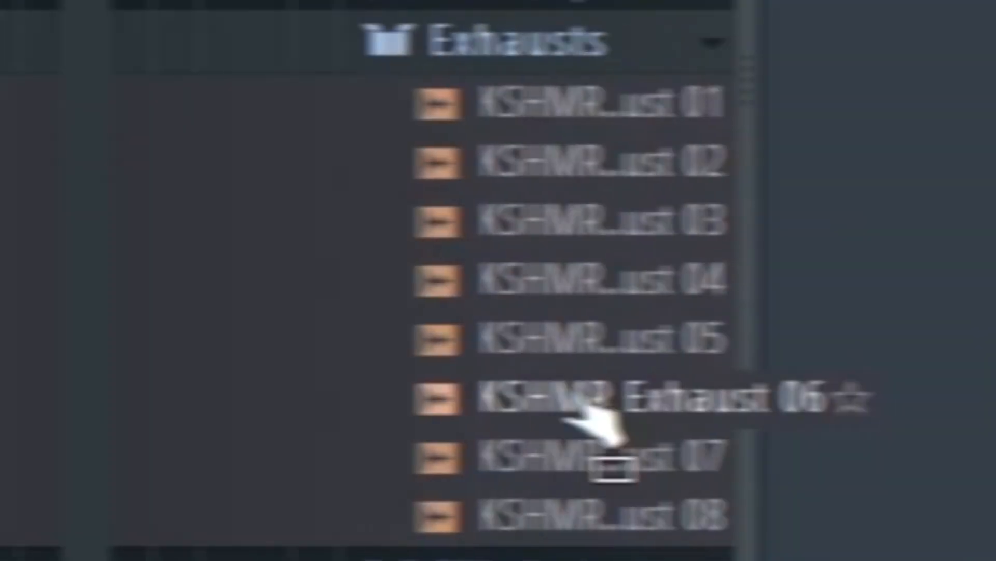
left_click_drag(590, 422, 370, 272)
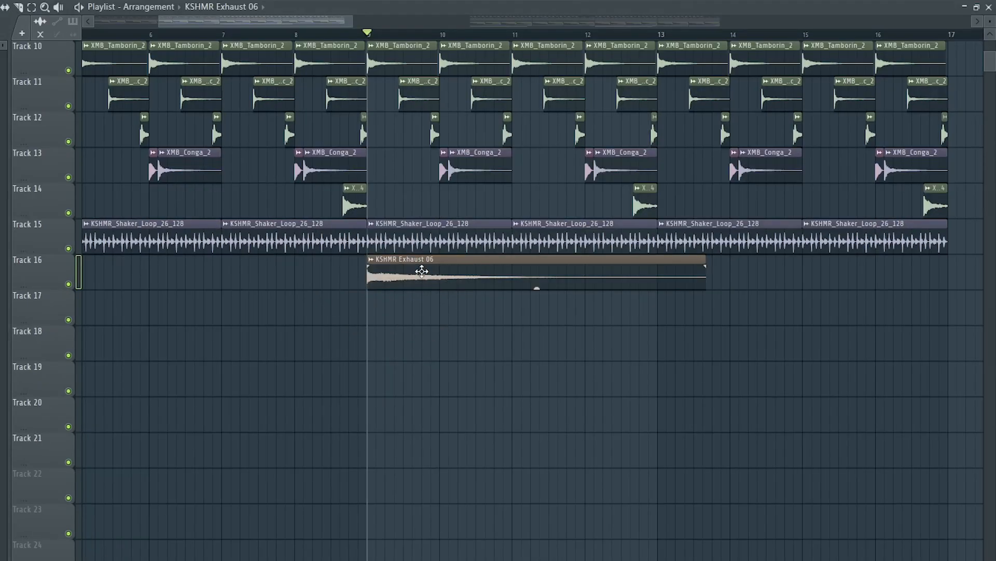
double_click(402, 262)
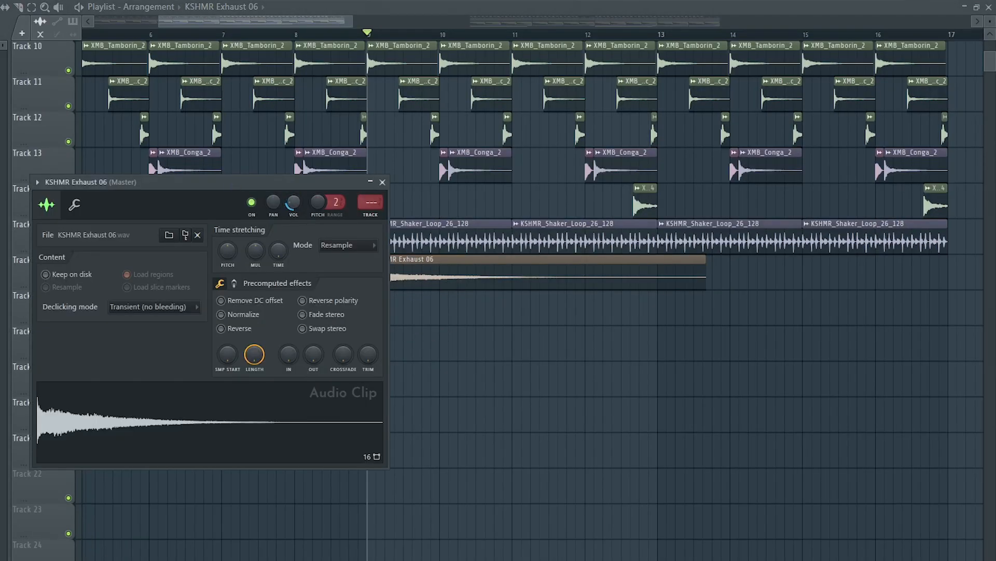
key("space")
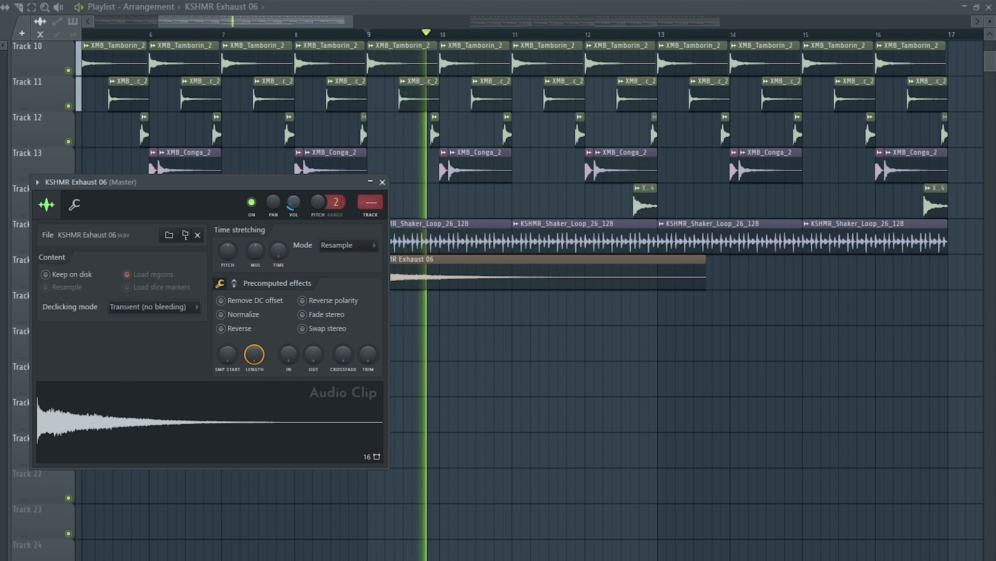
key("space")
left_click(383, 183)
- Place a unique, reversed copy of the KSHMR Exhaust 06 clip on Track 17, ending at bar 9
left_click(298, 300)
left_click(298, 295)
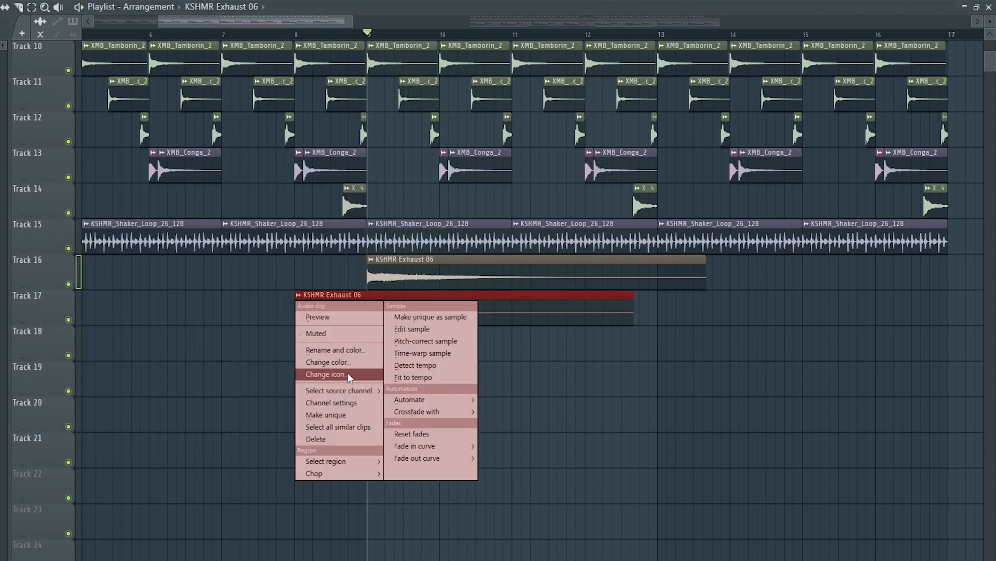
left_click(326, 415)
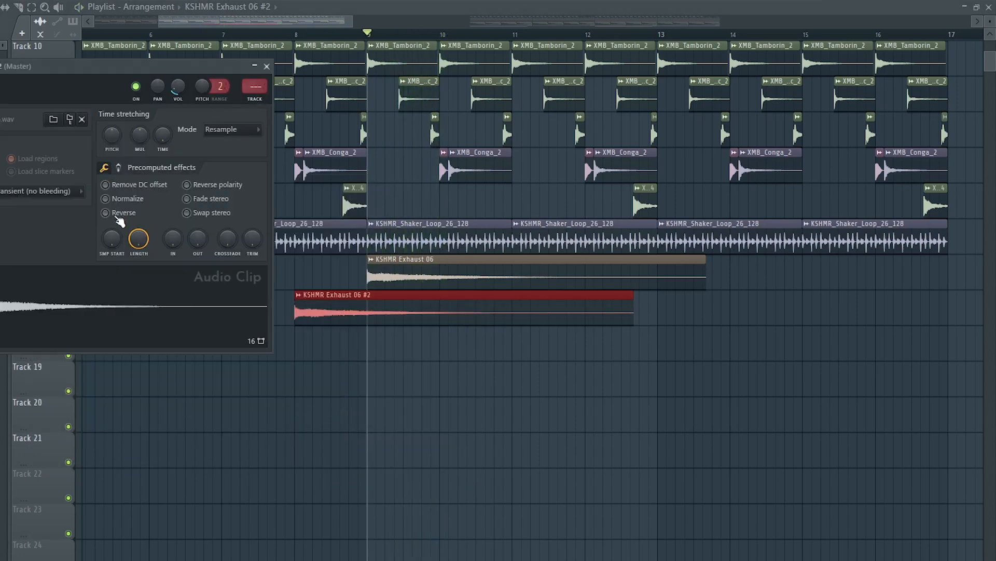
left_click(118, 218)
left_click(267, 67)
left_click_drag(500, 296, 253, 287)
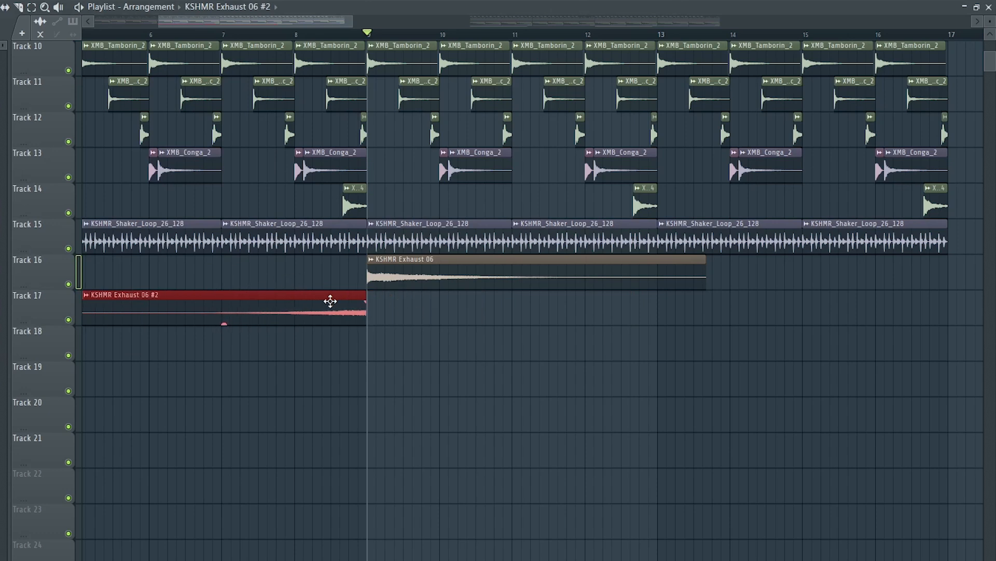
- Add KSHMR_Tambourine_Transition_07 to Track 18 with its hit at bar 9, and play it with its clip settings open
scroll(372, 327, "up", 5)
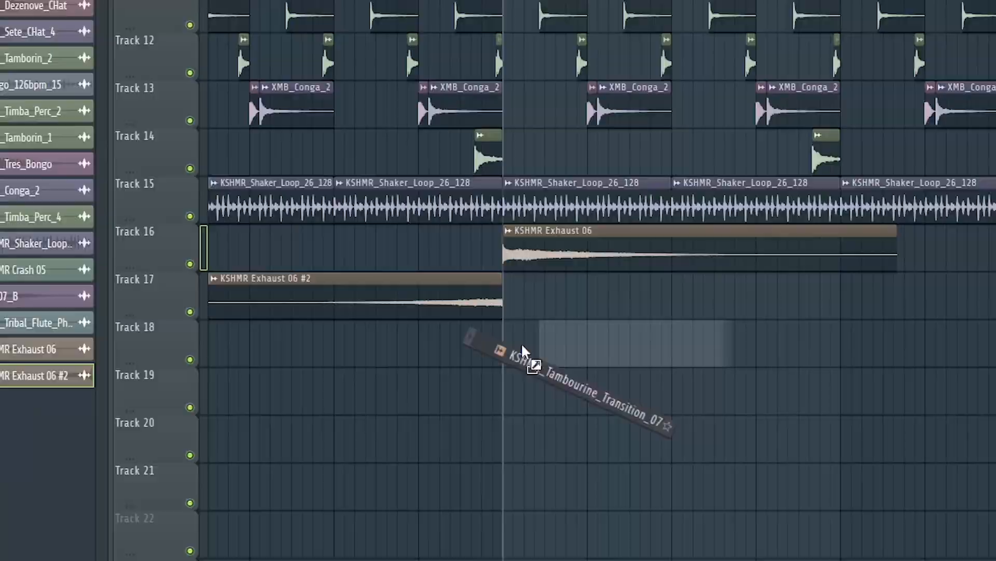
left_click_drag(523, 348, 470, 343)
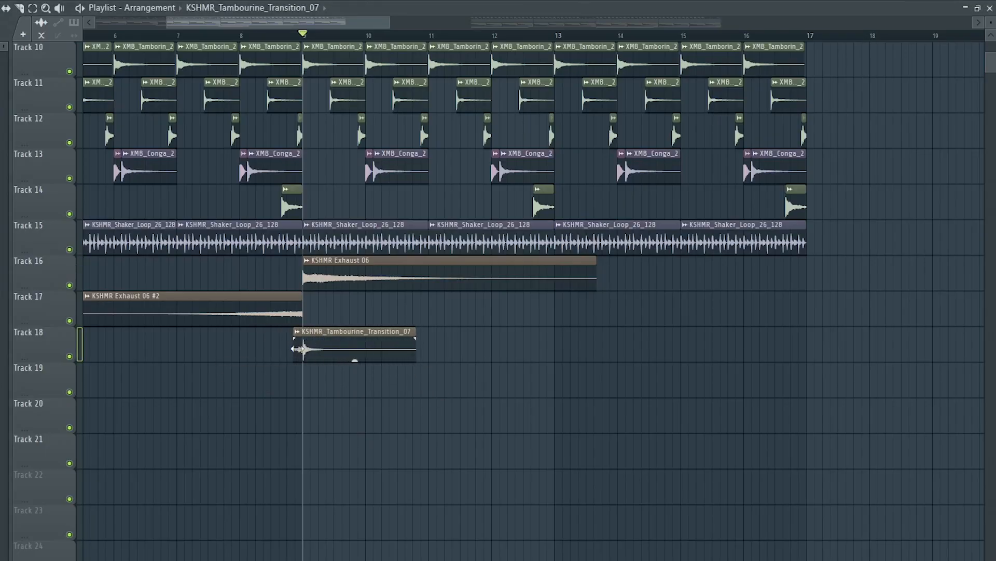
scroll(296, 349, "up", 5, "ctrl")
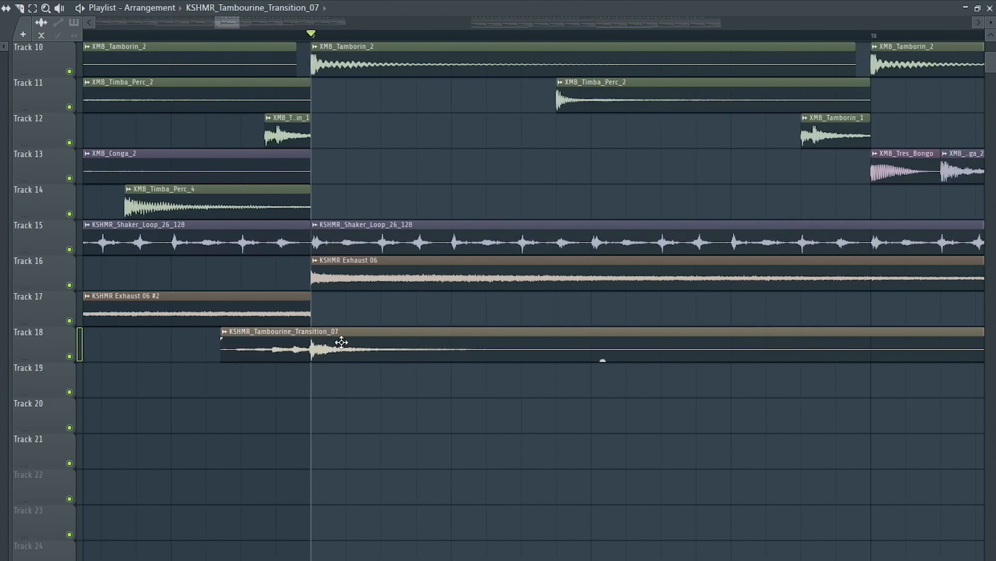
scroll(341, 342, "down", 5)
double_click(347, 341)
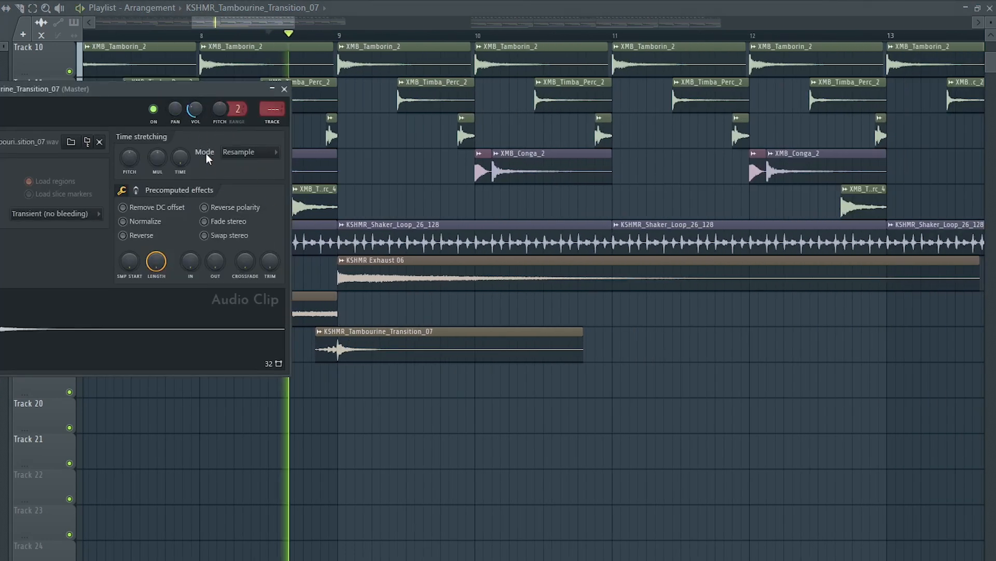
key("space")
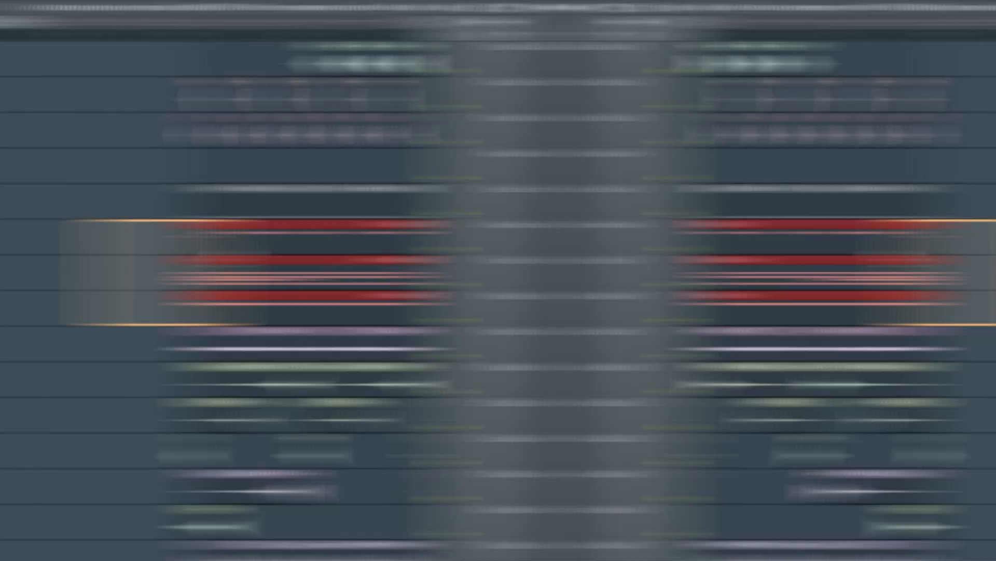
- Duplicate the Bass, Chords and Pads clips from bar 17, fill the Bass and Pads gaps, and trim all three to end at bar 24
left_click_drag(278, 325, 165, 258)
key("ctrl+v")
left_click(269, 311, "ctrl")
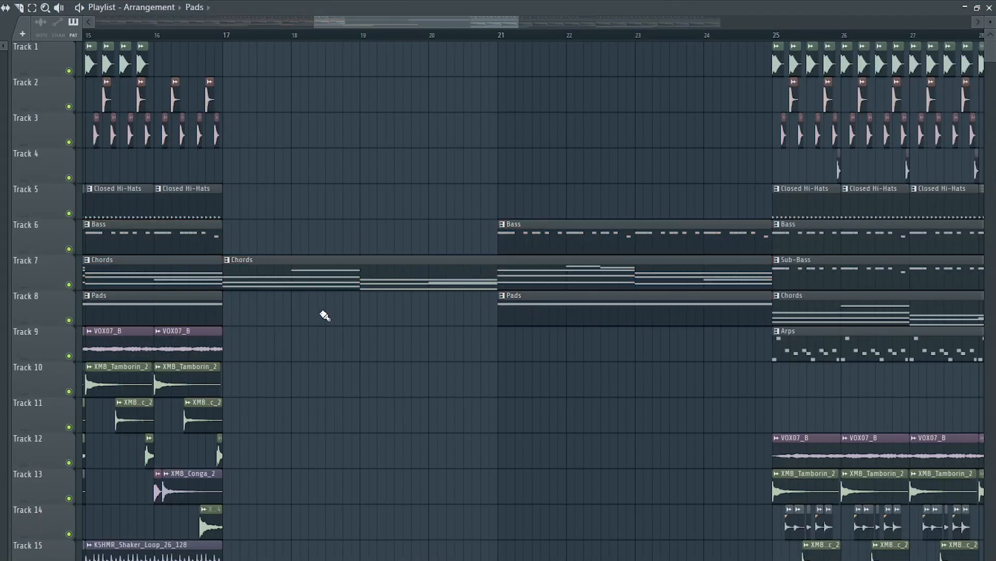
mouse_move(575, 310)
left_mouse_down()
mouse_move(317, 305)
mouse_move(302, 295)
left_mouse_up()
mouse_move(580, 239)
left_mouse_down()
mouse_move(457, 188)
mouse_move(301, 258)
left_mouse_up()
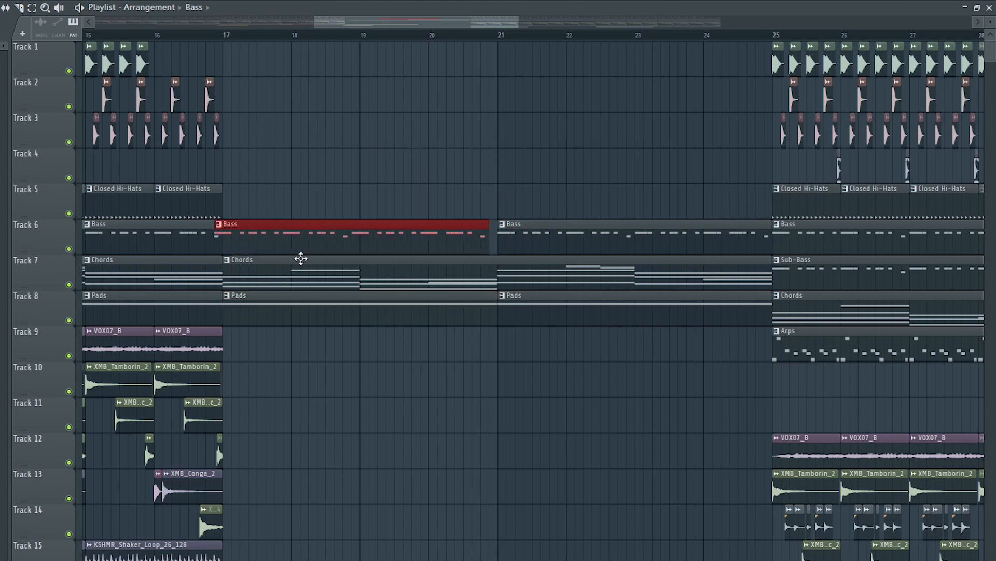
left_click_drag(669, 224, 768, 322)
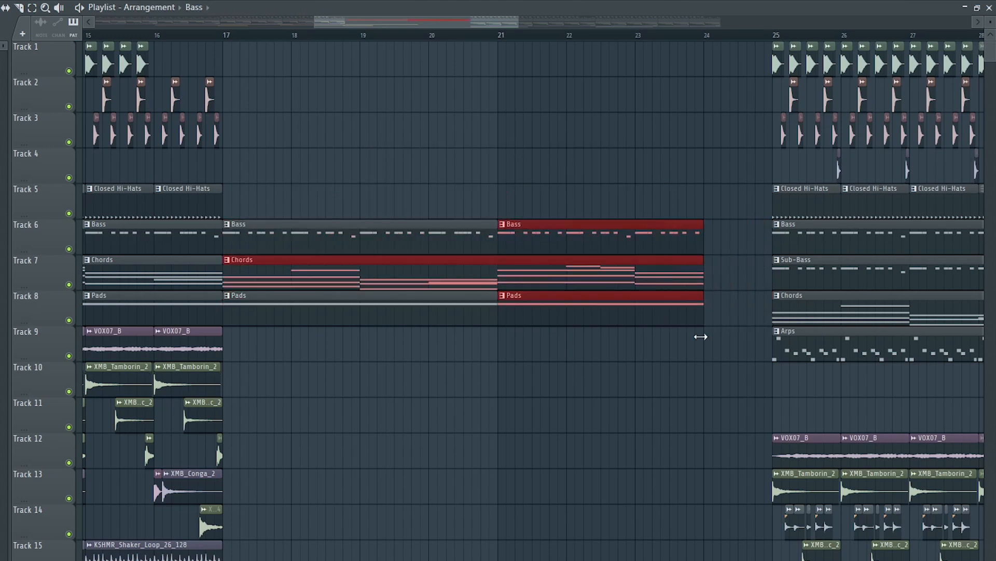
- Duplicate the last eight bars of intro percussion on Tracks 10 to 14 into bars 17 to 24
scroll(308, 554, "down", 2)
left_click_drag(412, 525, 170, 379)
key("ctrl+b")
key("ctrl+d")
scroll(674, 358, "down", 2)
scroll(603, 348, "up", 3)
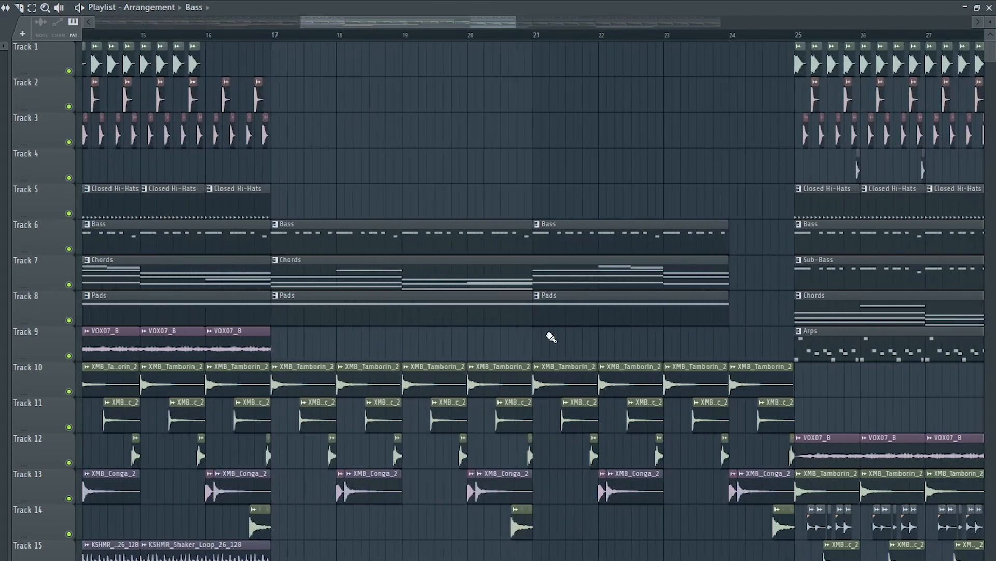
- Shorten the XMB_Timba_Perc_4 clips and every fourth bar's XMB_Tamborin_1 clip so they end slightly before the bar line
scroll(550, 338, "down", 2)
left_click_drag(420, 504, 78, 532)
scroll(156, 523, "up", 4)
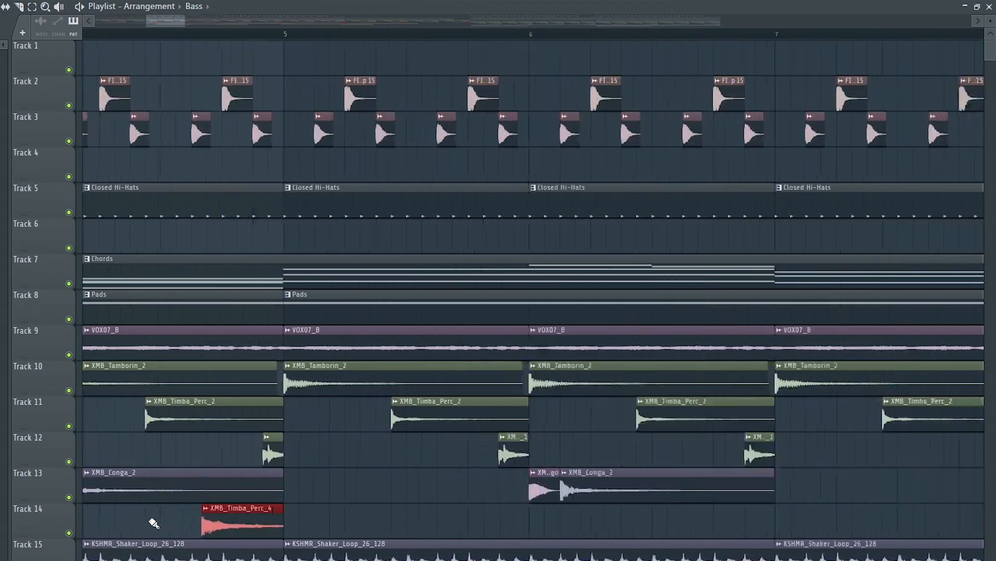
scroll(154, 523, "up", 4)
left_click_drag(361, 521, 326, 521)
scroll(327, 521, "down", 7)
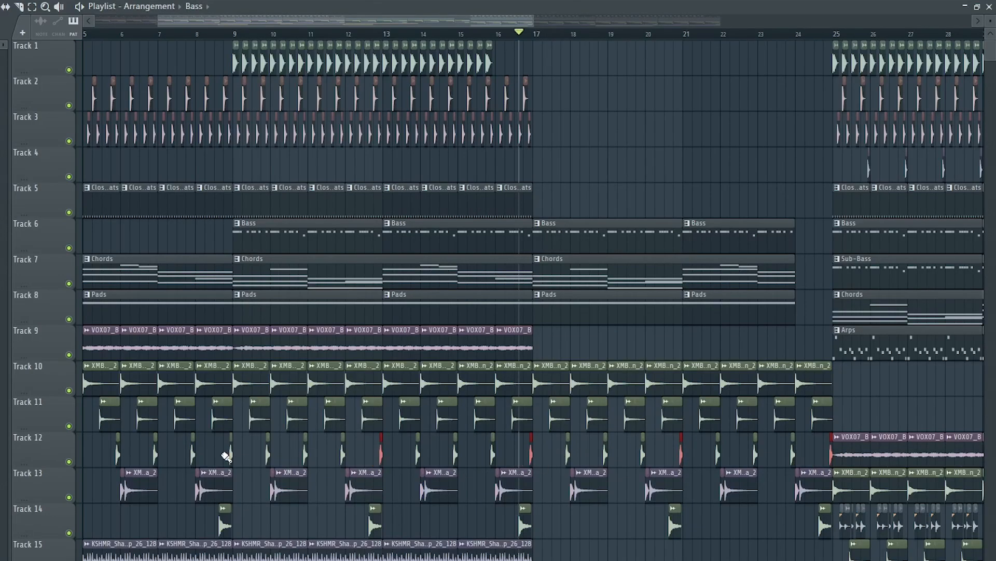
scroll(111, 493, "up", 8)
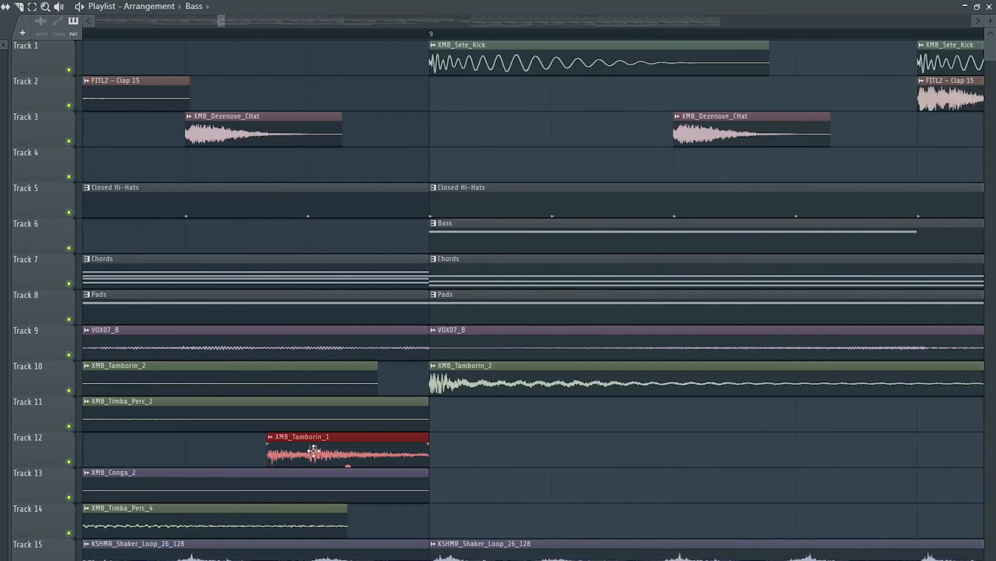
scroll(230, 453, "down", 10)
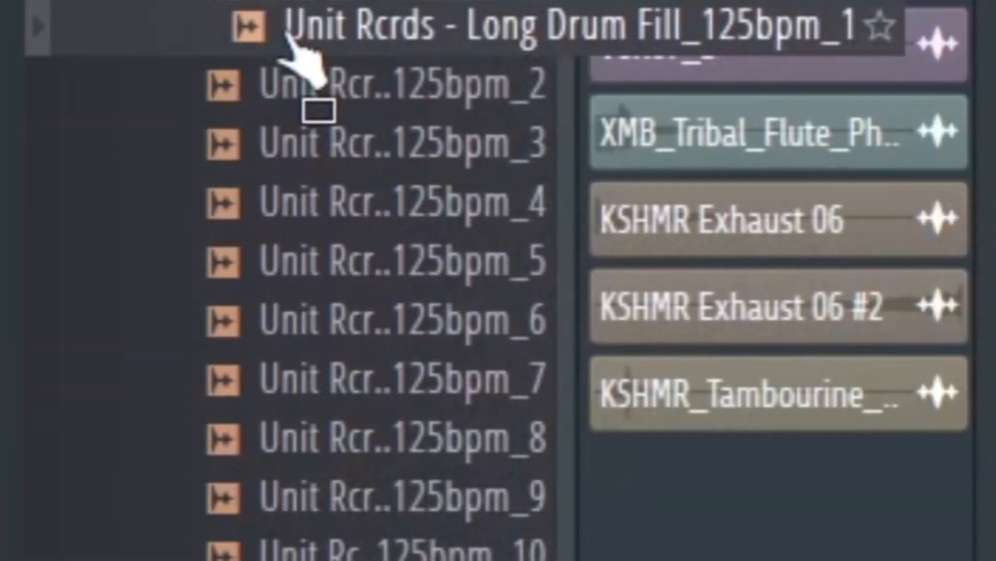
- Add Unit Rcrds - Long Drum Fill_125bpm_1 to Track 16 at bar 17 and set its time-stretching mode to Stretch
left_click_drag(289, 34, 121, 369)
double_click(124, 378)
left_click(266, 163)
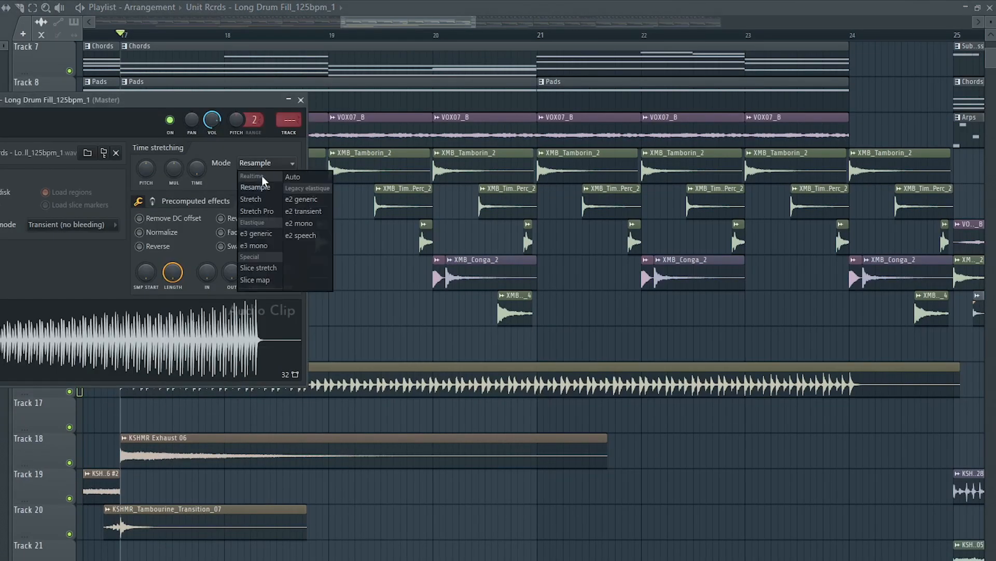
left_click(261, 202)
- Add KSHMR_Long_Sweep_12_Clean to Track 17 so that it ends at bar 24, and open its clip settings
scroll(197, 170, "down", 1)
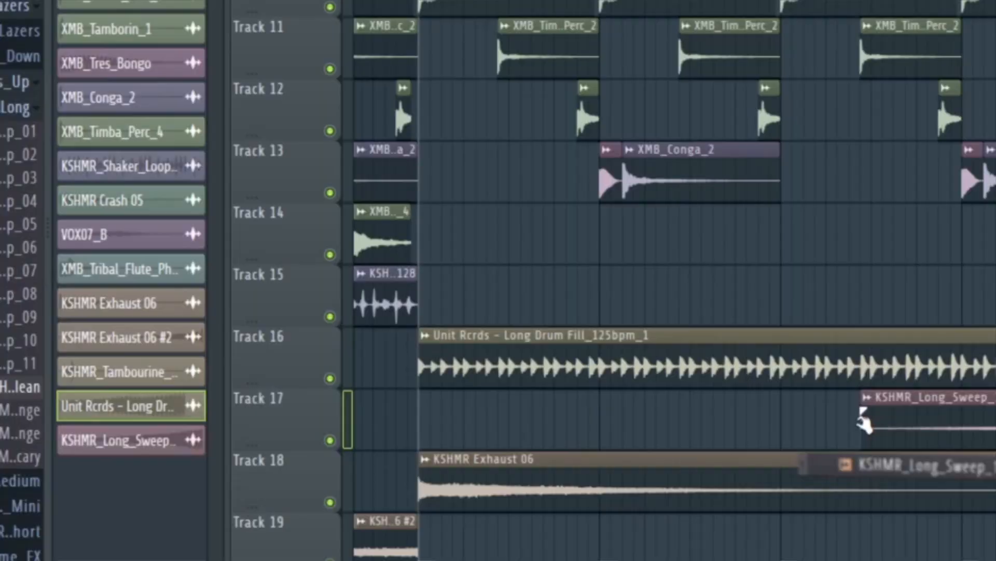
left_click_drag(359, 425, 377, 415)
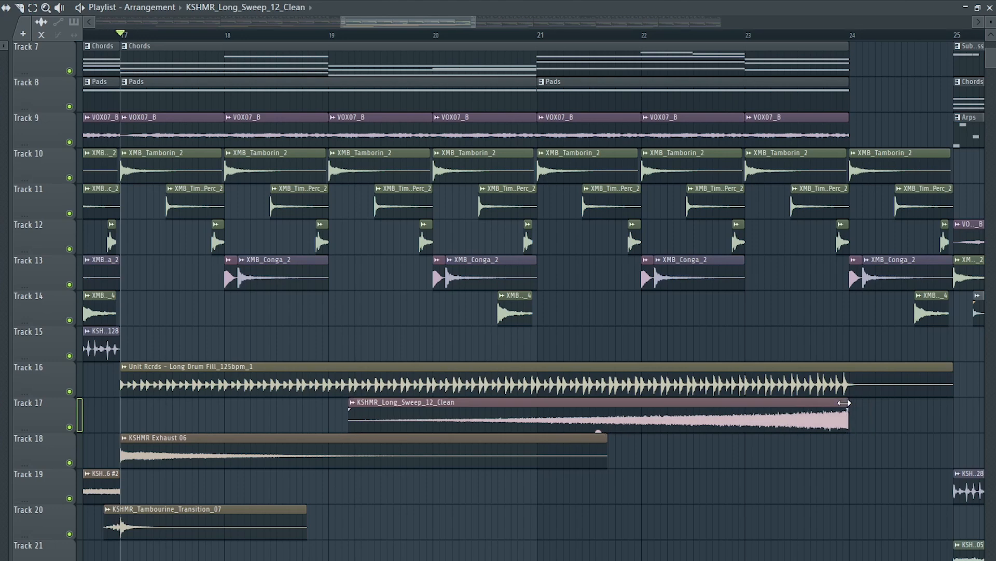
double_click(844, 402)
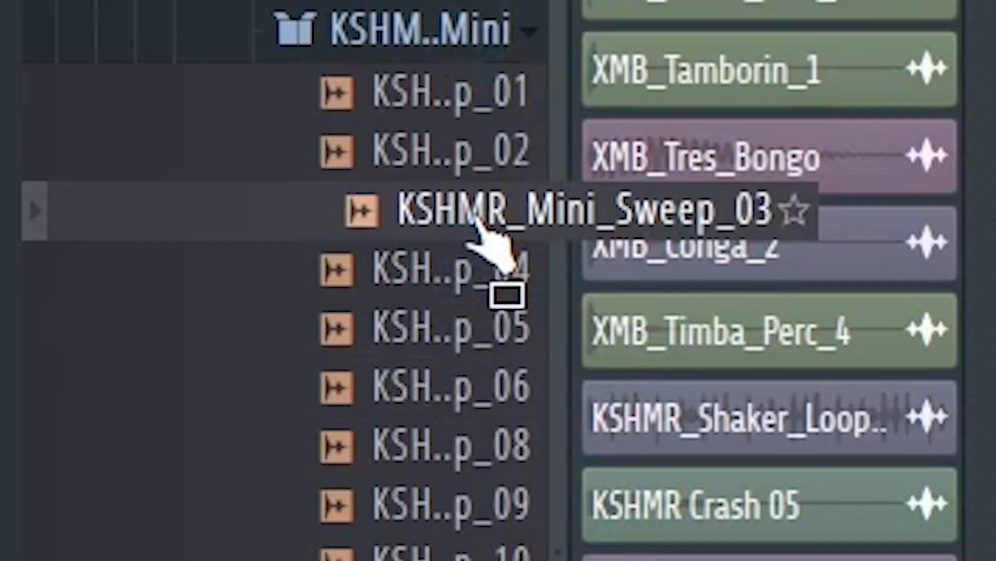
- Add KSHMR_Mini_Sweep_03 to Track 17 ending at bar 25, open its clip settings, and set the playback position to bar 24
left_click_drag(475, 215, 737, 427)
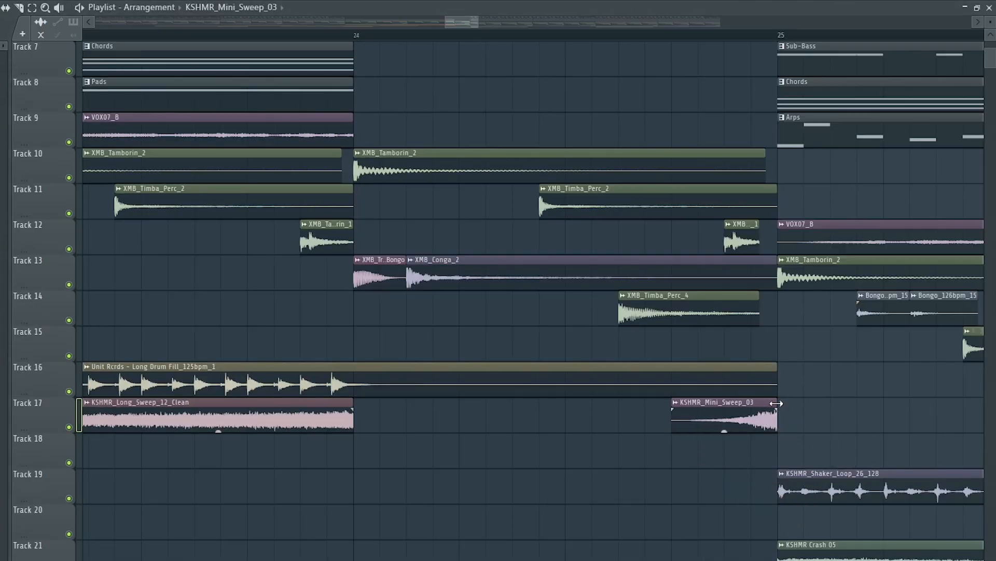
double_click(762, 410)
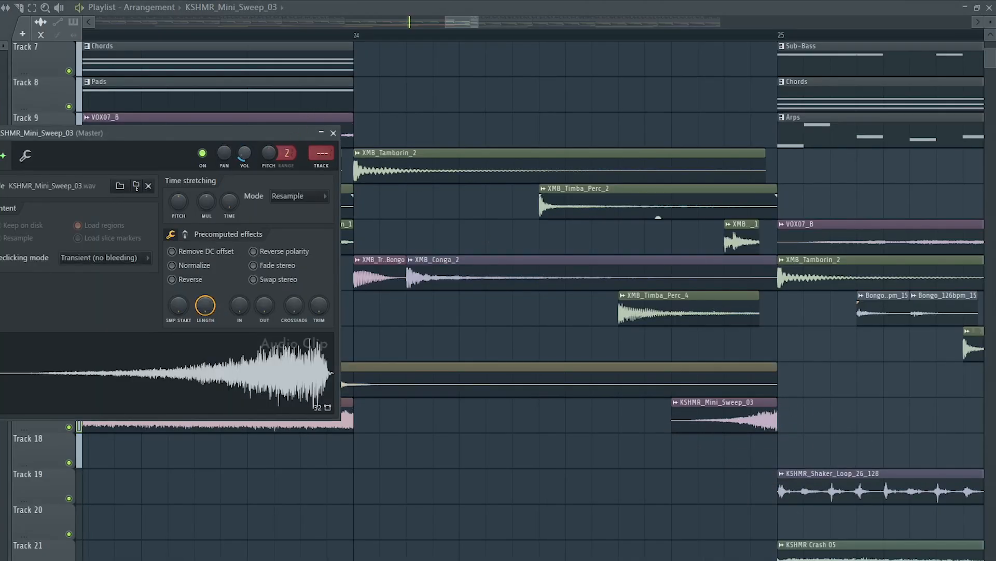
left_click(354, 37)
double_click(721, 419)
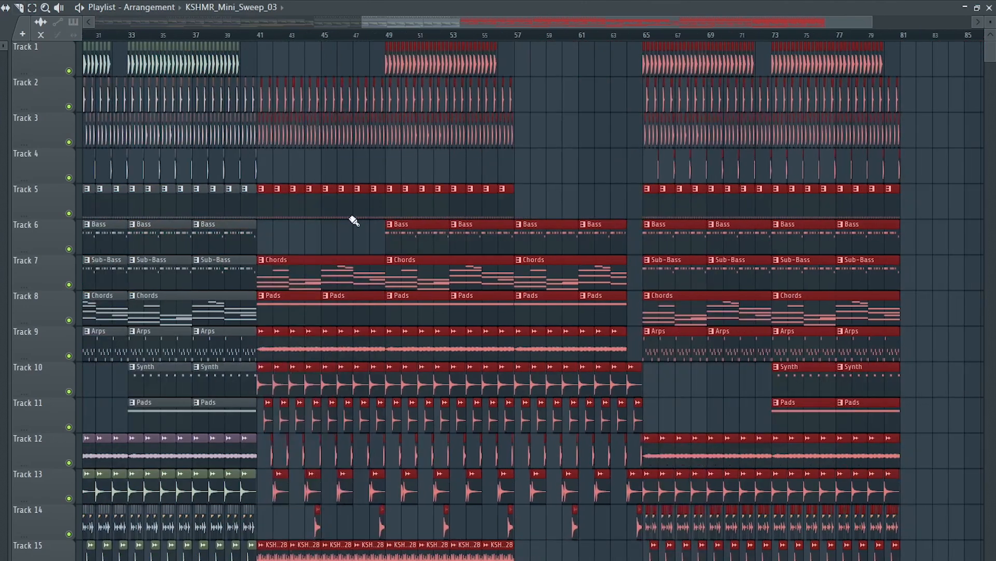
- Move the copied XMB_Sete_Kick clips on Track 1 earlier so the kick pattern starts at bar 41 and fills the bars up to 49
scroll(352, 218, "up", 6)
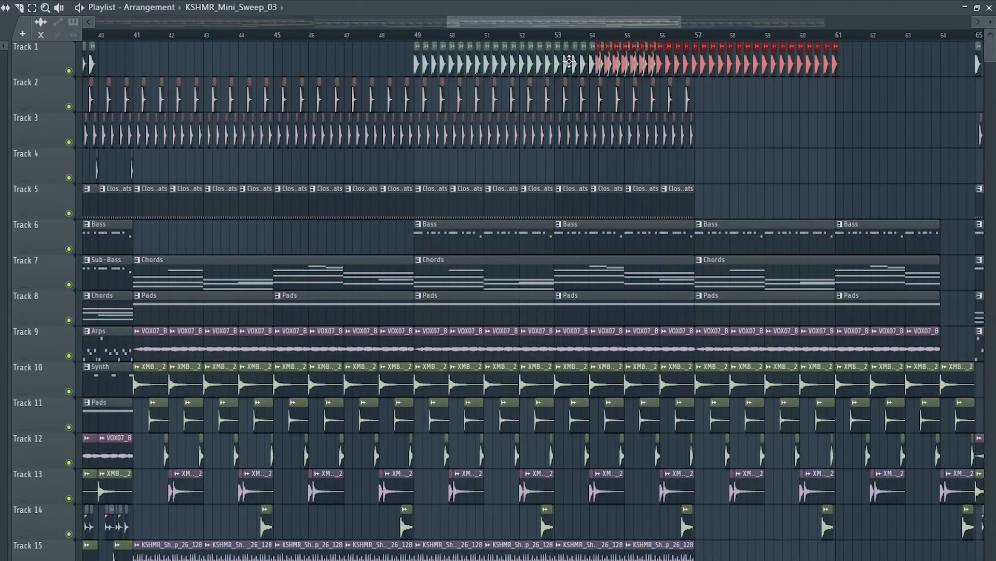
left_click_drag(569, 61, 329, 60)
scroll(329, 61, "up", 8)
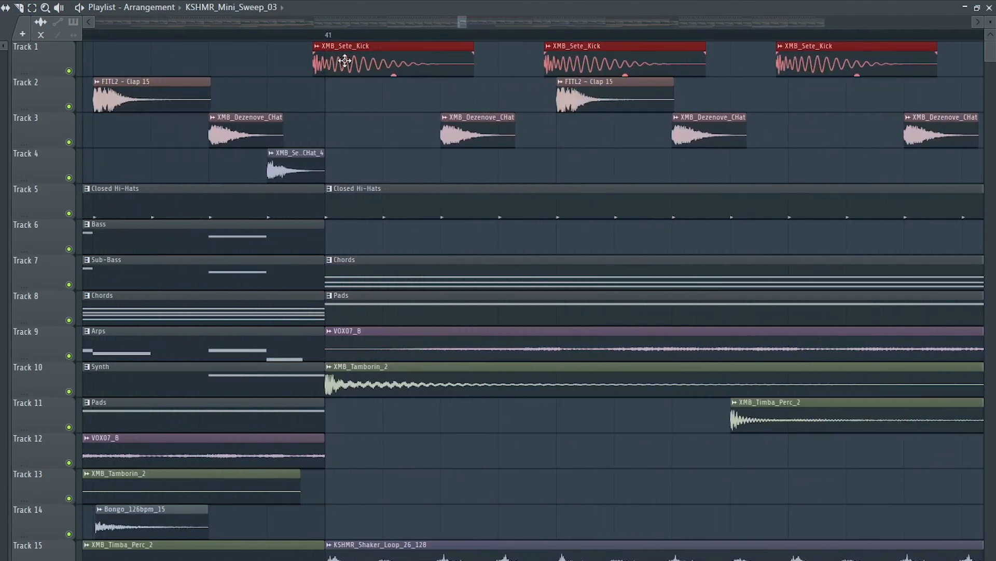
scroll(345, 61, "down", 6)
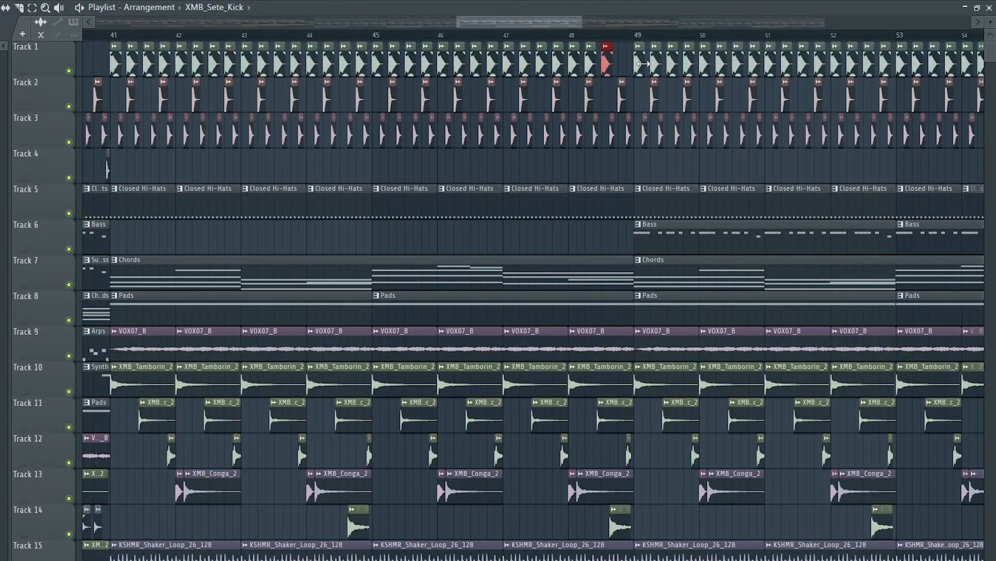
- Place KSHMR Exhaust 06 #2, KSHMR Exhaust 06 and KSHMR_Tambourine_Transition_07 on Tracks 21 to 23 as a transition into bar 41
left_click_drag(149, 184, 234, 238)
scroll(230, 203, "down", 2)
right_click(146, 101)
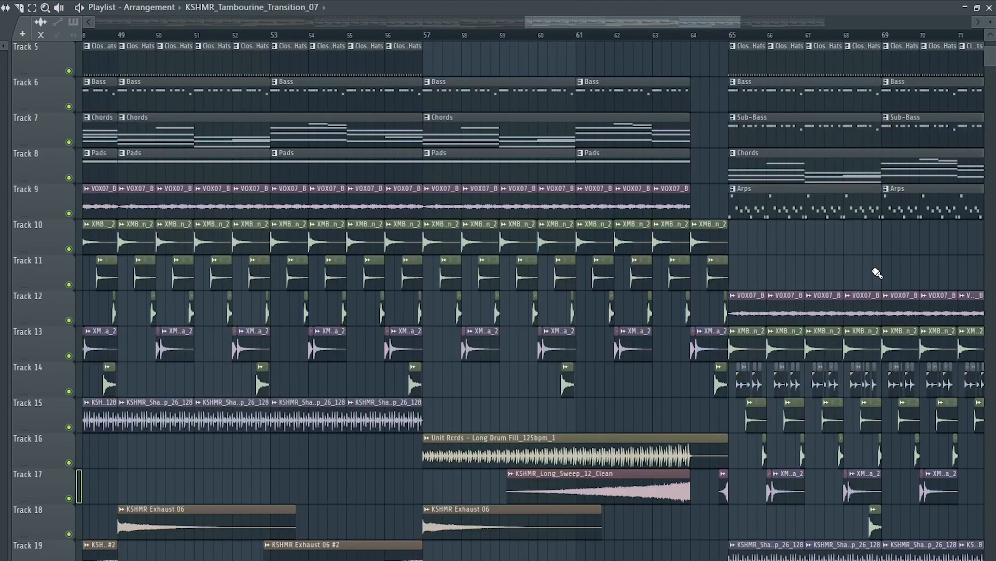
- Fill bars 65 to 73 of Track 20 with four consecutive XMB_Tribal_Flute_Phrase_5 clips
scroll(878, 276, "up", 4)
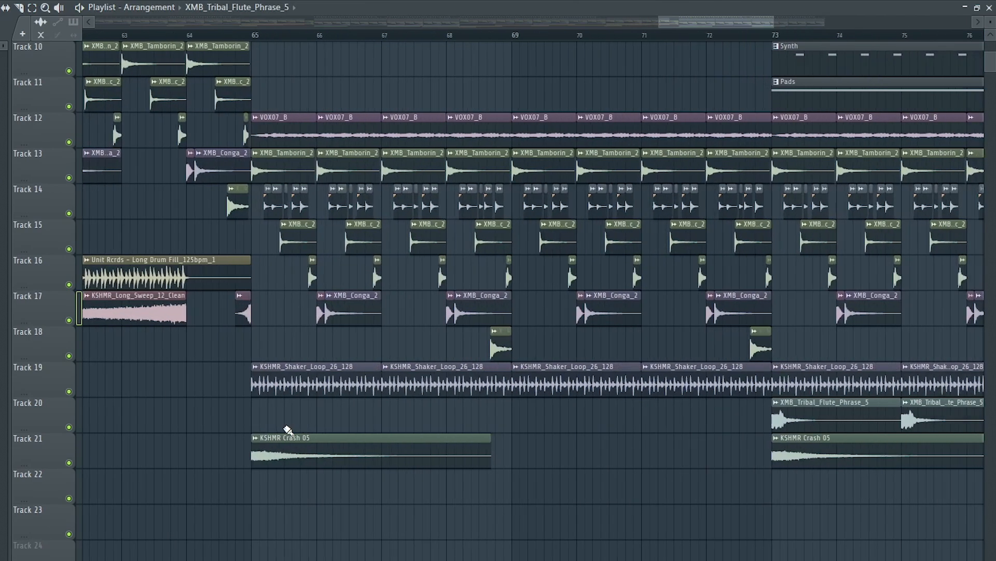
left_click(248, 423)
key("ctrl+b")
key("ctrl+b")
key("ctrl+b")
scroll(322, 416, "down", 5)
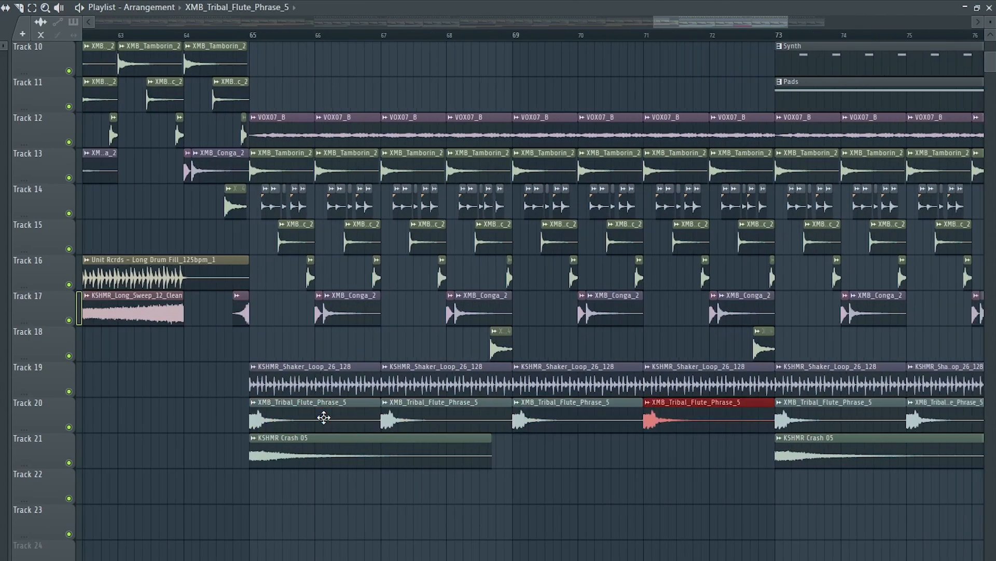
- Duplicate the two Synth clips starting at bar 73 on Track 10 and move the copies back into the earlier empty bars
scroll(139, 473, "up", 2)
scroll(594, 299, "up", 4)
left_click_drag(493, 270, 877, 287)
key("ctrl+b")
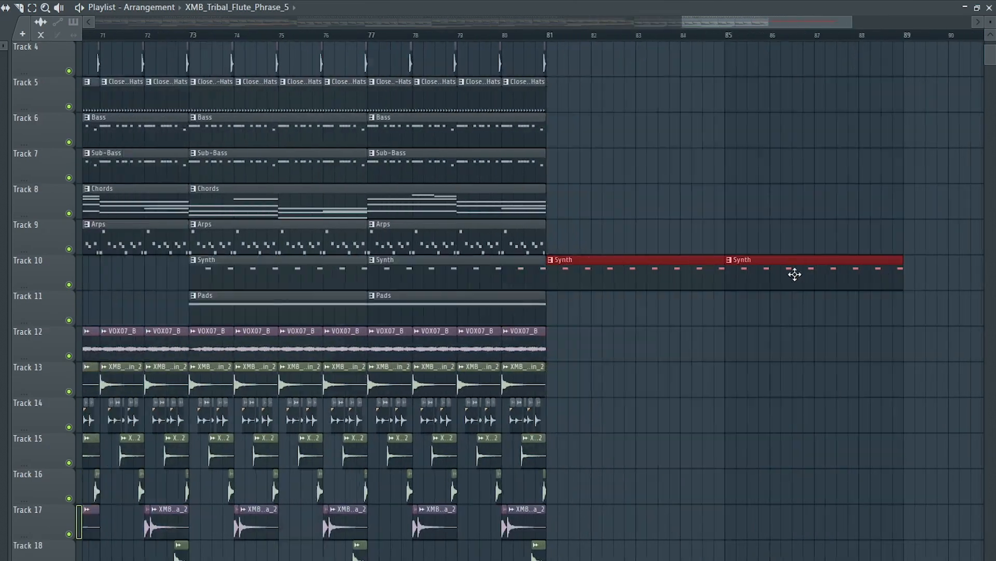
left_click_drag(794, 273, 255, 272)
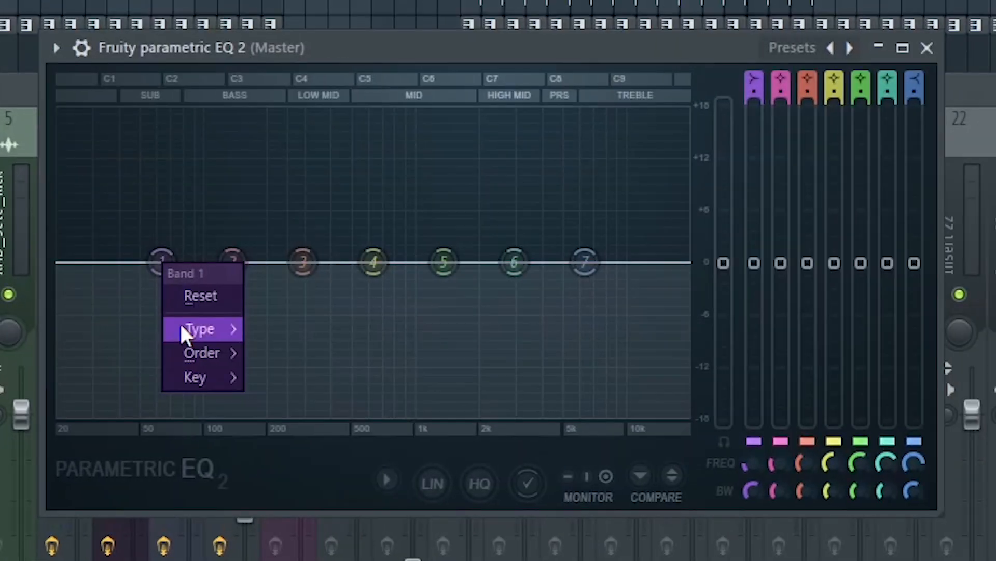
- Set band 1 of the Master track's Fruity parametric EQ 2 to a High pass filter with a steeper order
mouse_move(202, 329)
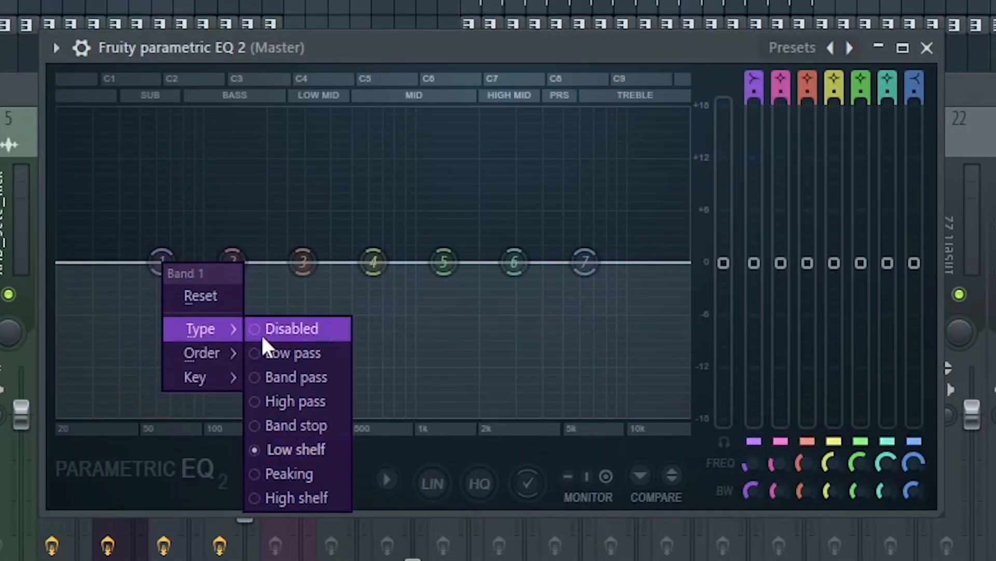
left_click(318, 401)
right_click(162, 262)
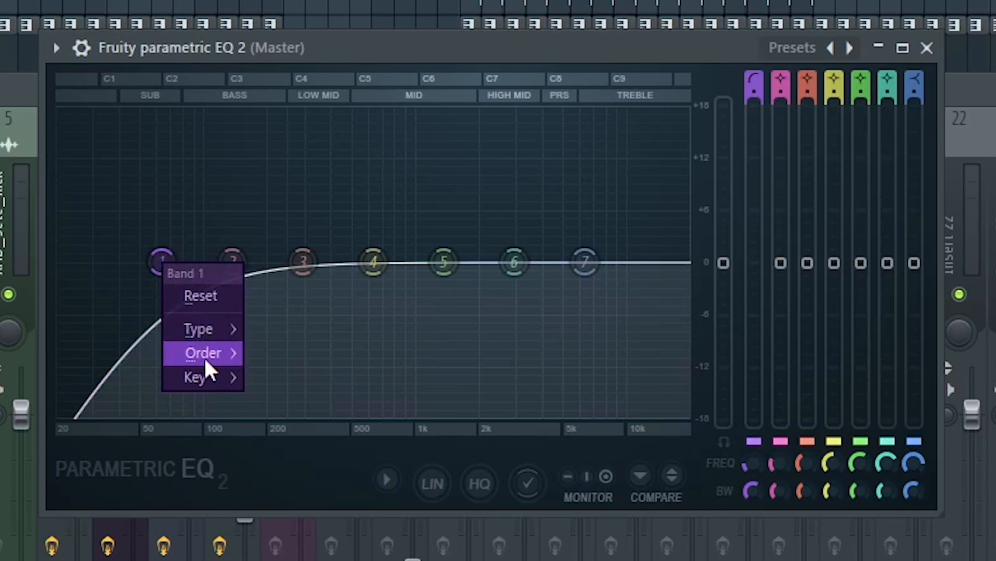
mouse_move(207, 356)
left_click(320, 359)
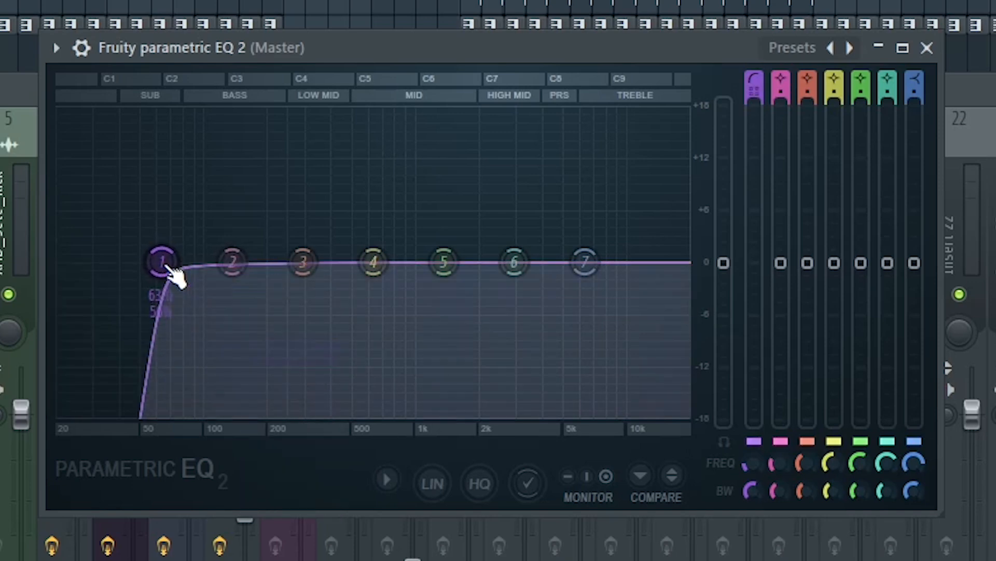
- Lower band 1's frequency to the minimum and automate it with a rise from bar 17 to 24 that drops back at bar 24
left_click_drag(162, 262, 62, 264)
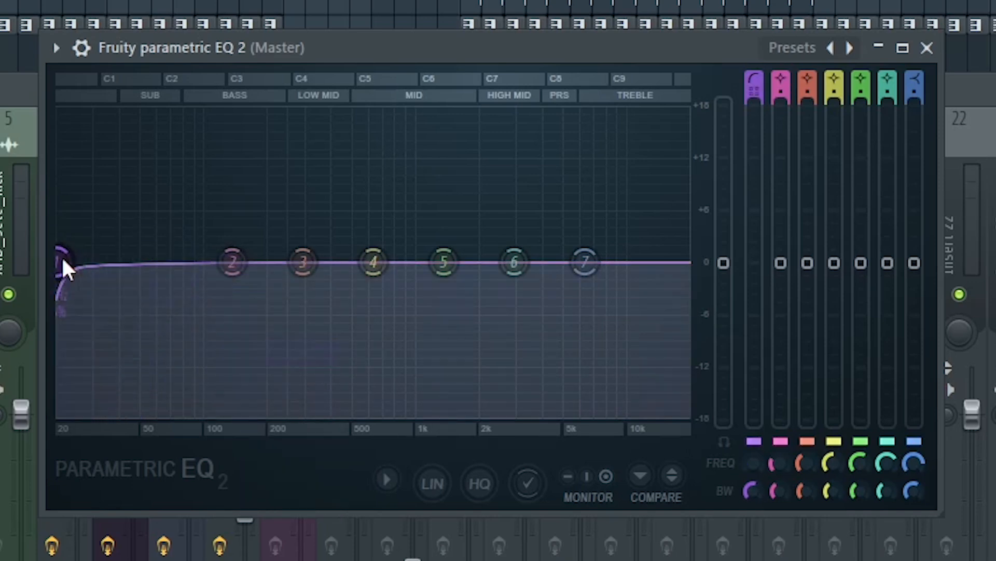
right_click(63, 261)
right_click(753, 462)
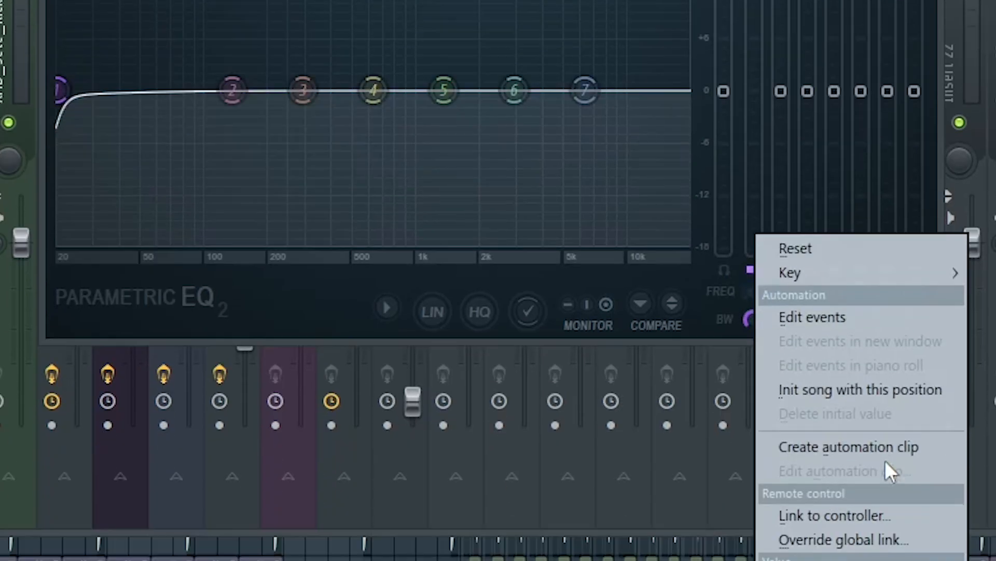
left_click(884, 448)
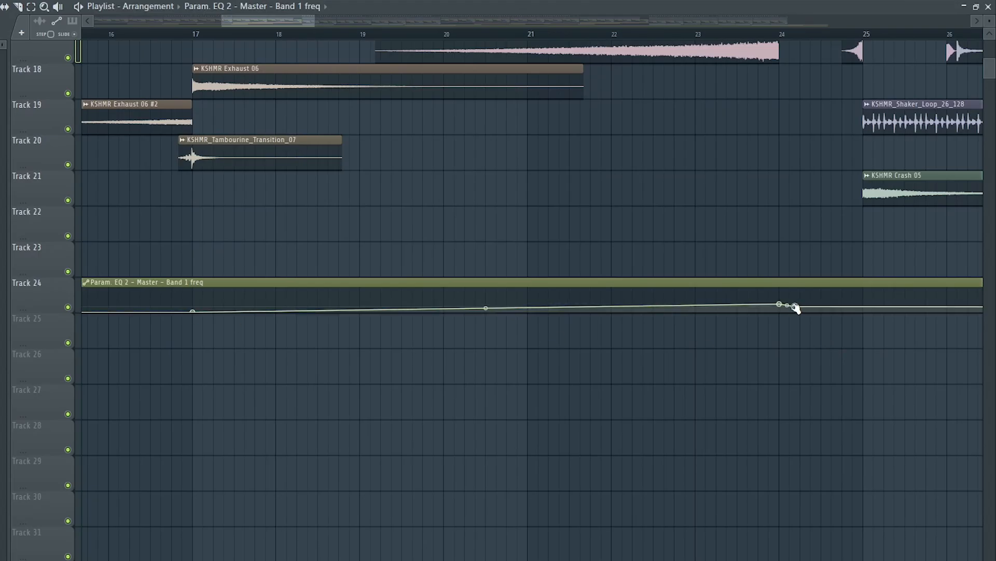
- Play back the end of the build-up from about bar 22 to check the high-pass filter automation
left_click(648, 30)
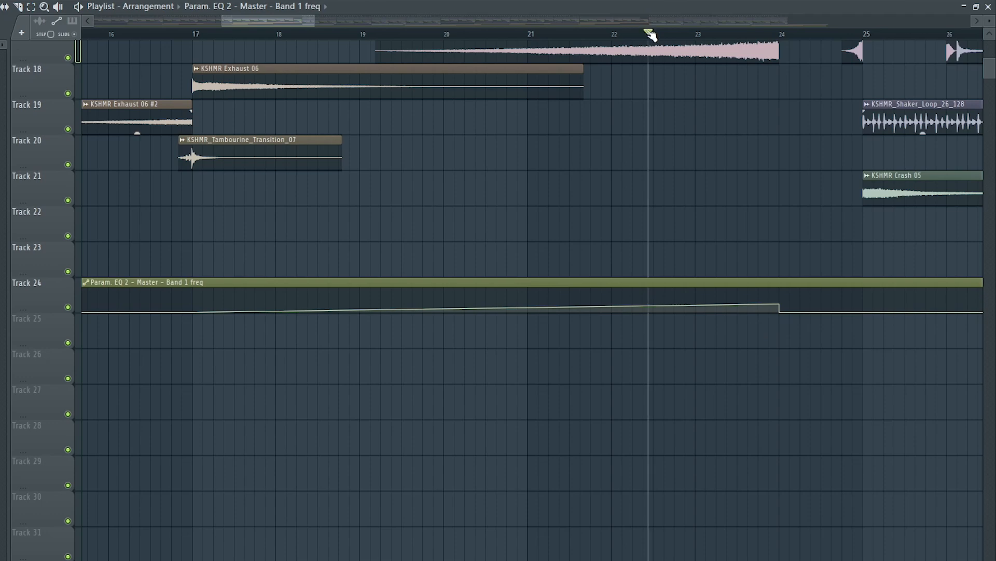
key("space")
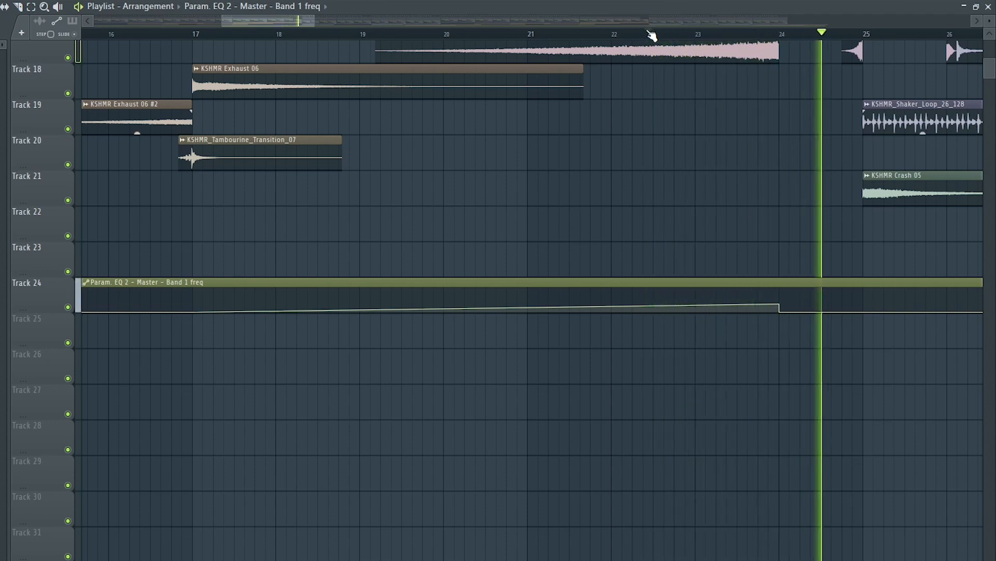
key("space")
scroll(516, 129, "down", 3)
scroll(515, 128, "down", 2)
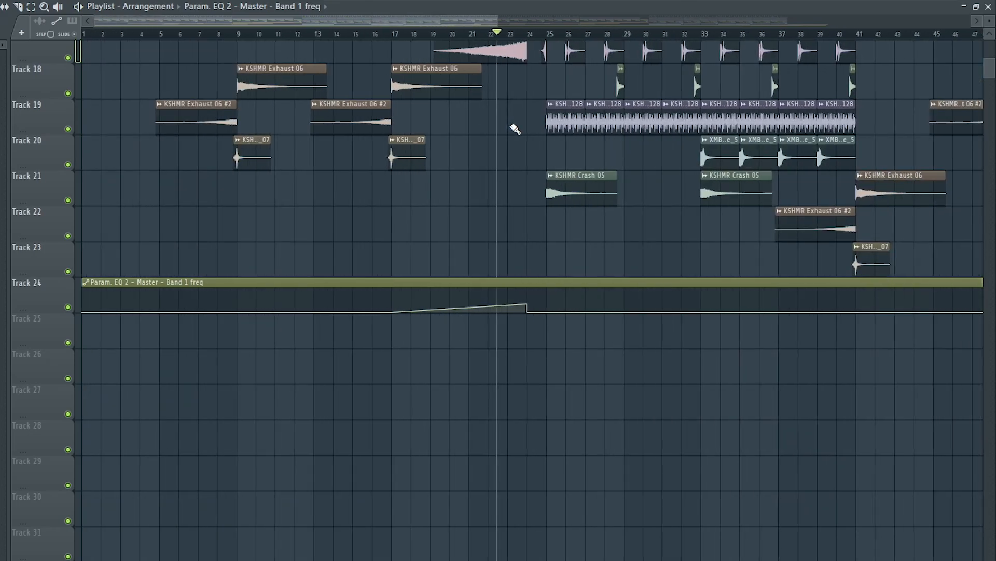